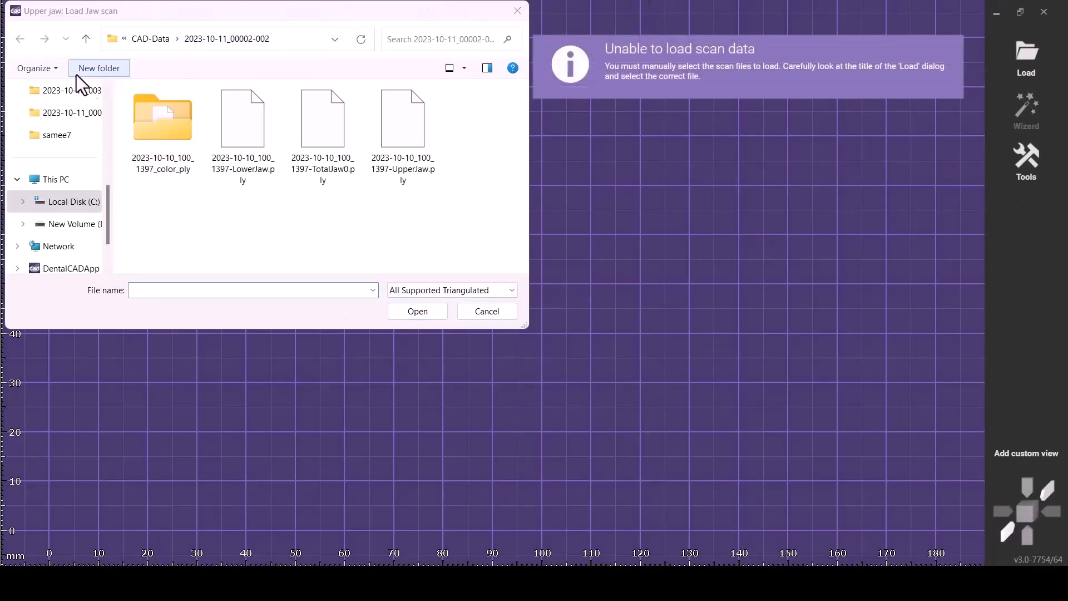
Load 2023-10-10_100_1397-UpperJaw.ply as the upper jaw scan and 2023-10-10_100_1397-LowerJaw.ply as the lower jaw antagonist.
click(382, 168)
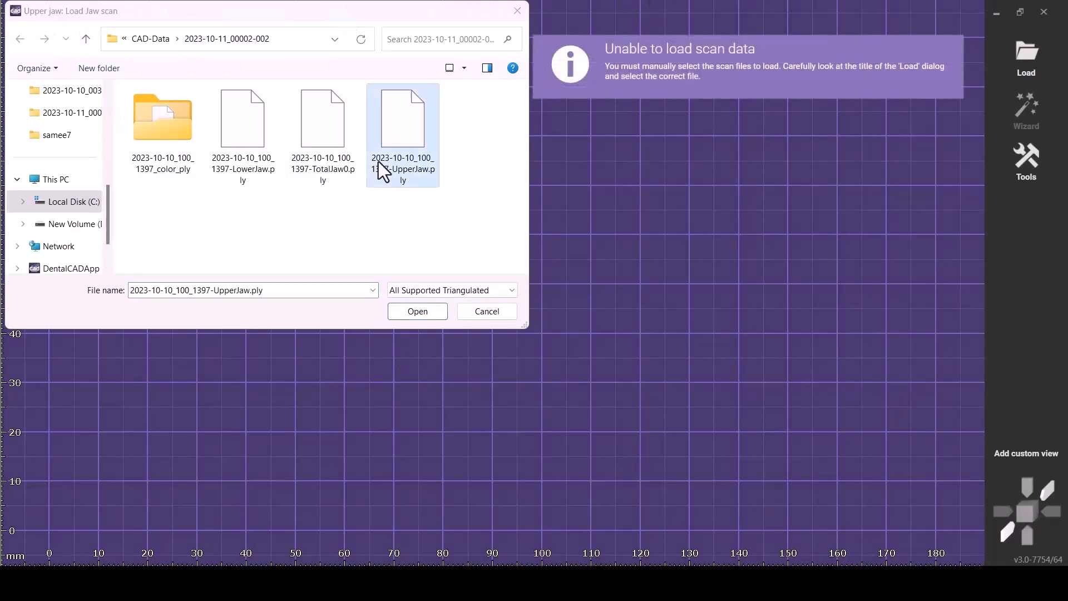
click(406, 301)
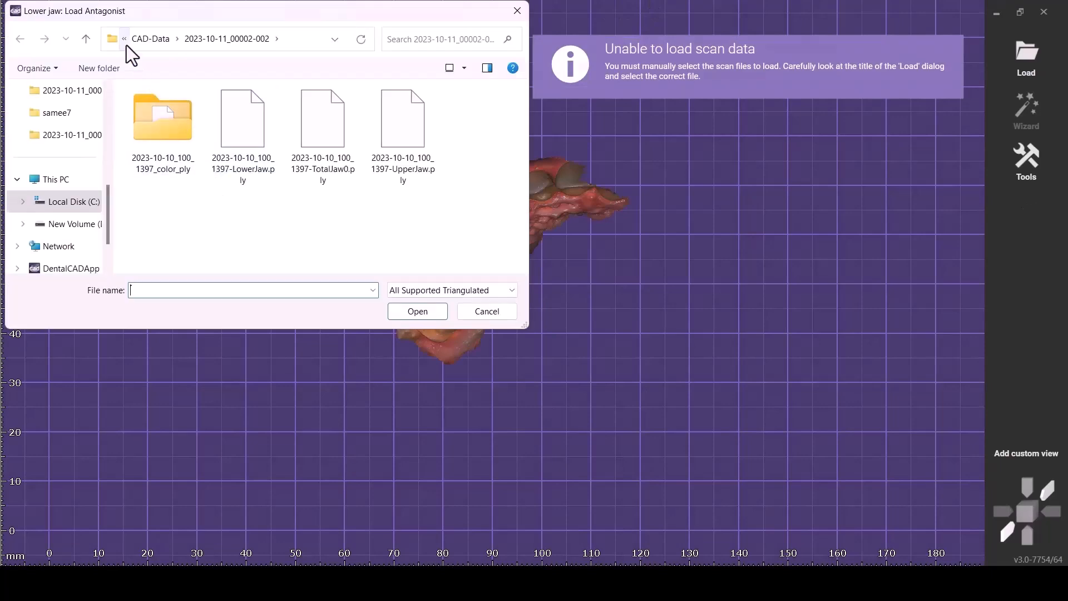
click(242, 133)
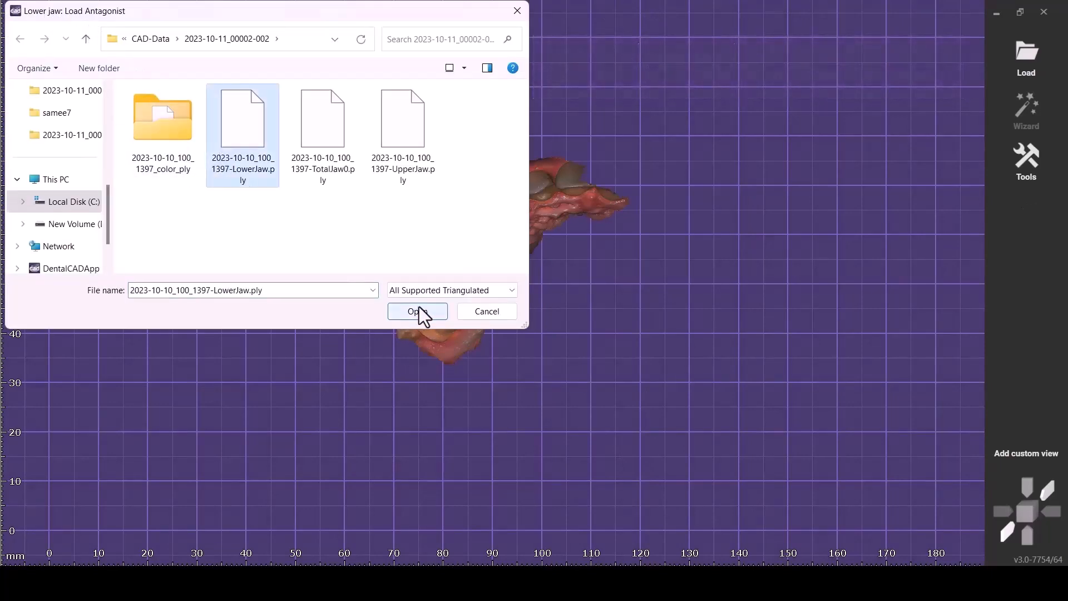
click(417, 311)
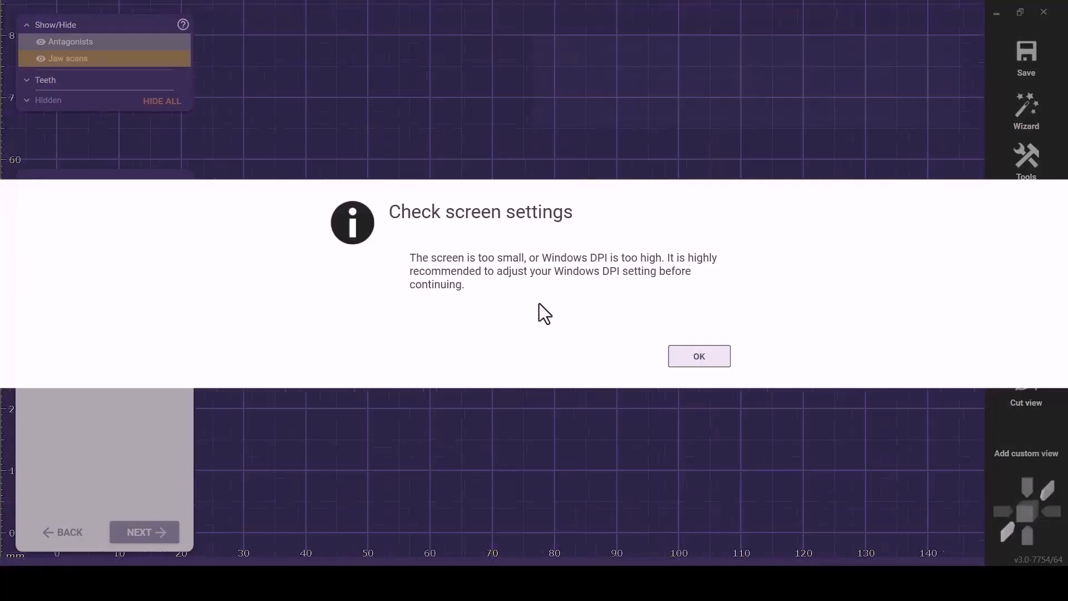
click(699, 358)
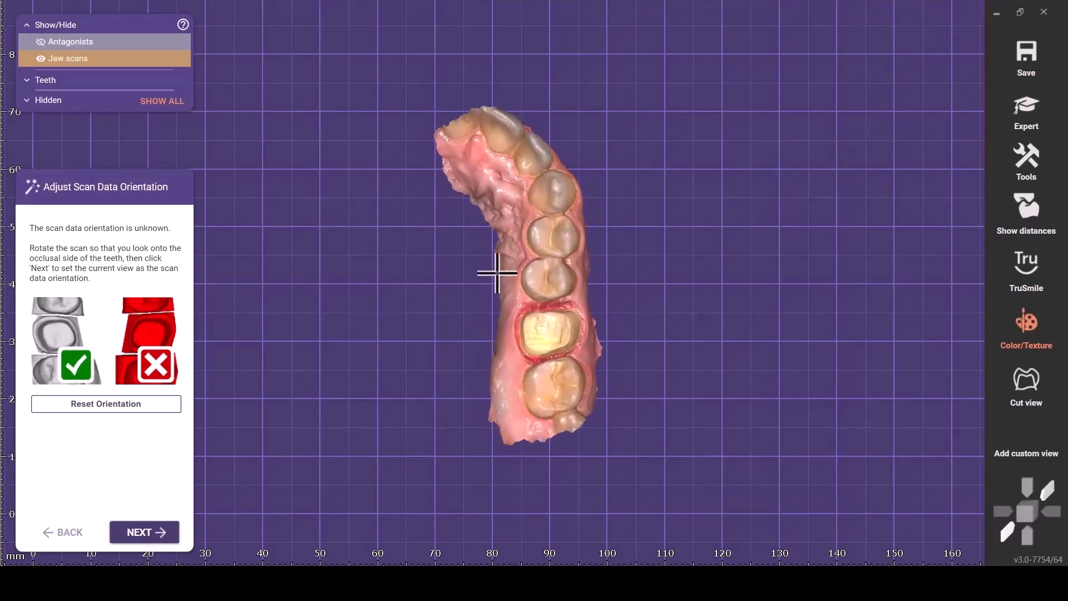
Set the current occlusal view as the scan data orientation and continue past the 3D Data Editor.
click(159, 533)
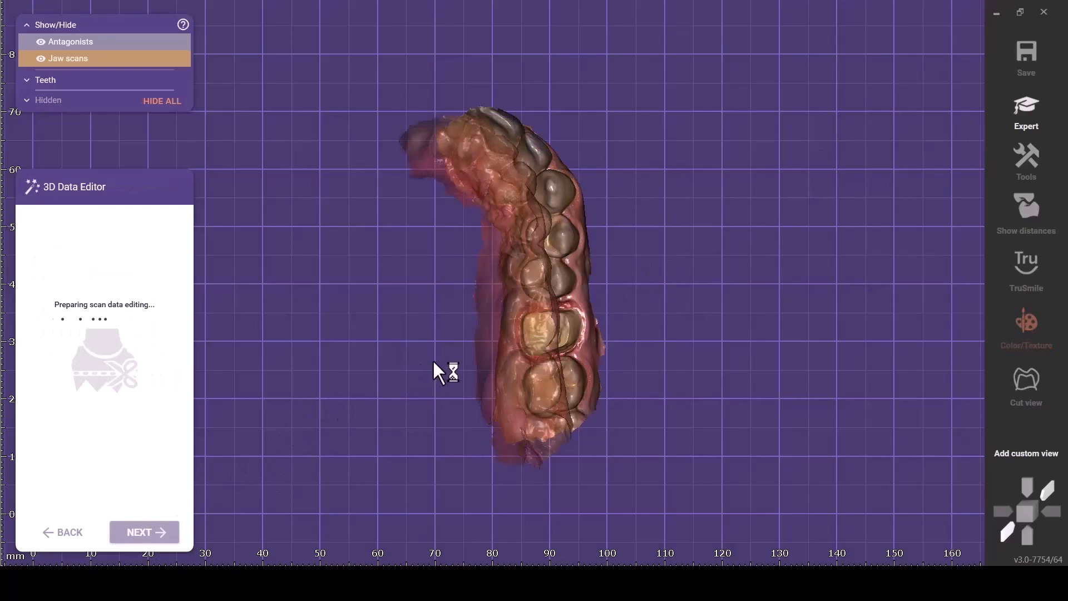
click(159, 533)
click(456, 328)
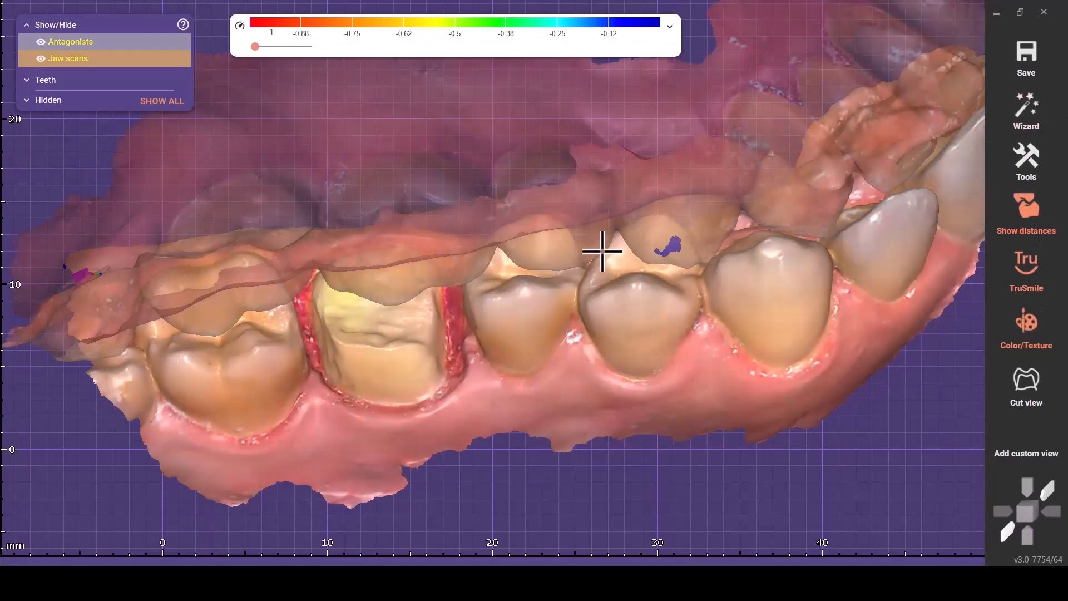
Start Free-Form Scan Data on the jaw scan with the antagonist hidden, using Add/Remove mode and the thin brush type.
right_click(607, 281)
click(666, 283)
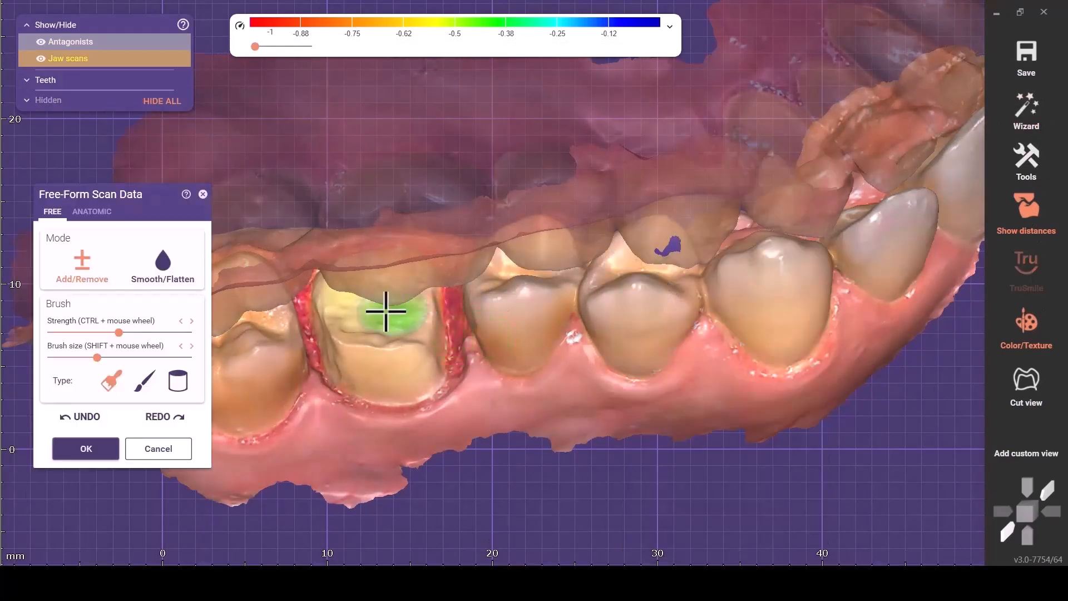
key(a)
scroll(520, 339, up, 5)
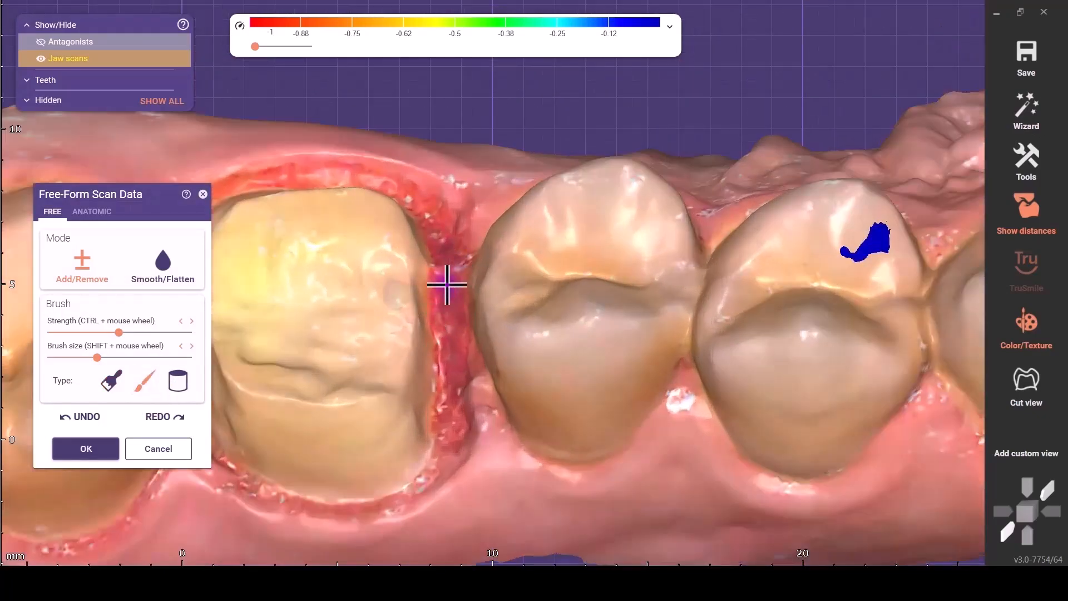
Reshape the gingiva around the prepared tooth 26 with the free-form brush, mainly in the gap to the neighbouring premolar.
right_drag(452, 281, 286, 210)
scroll(239, 250, up, 5)
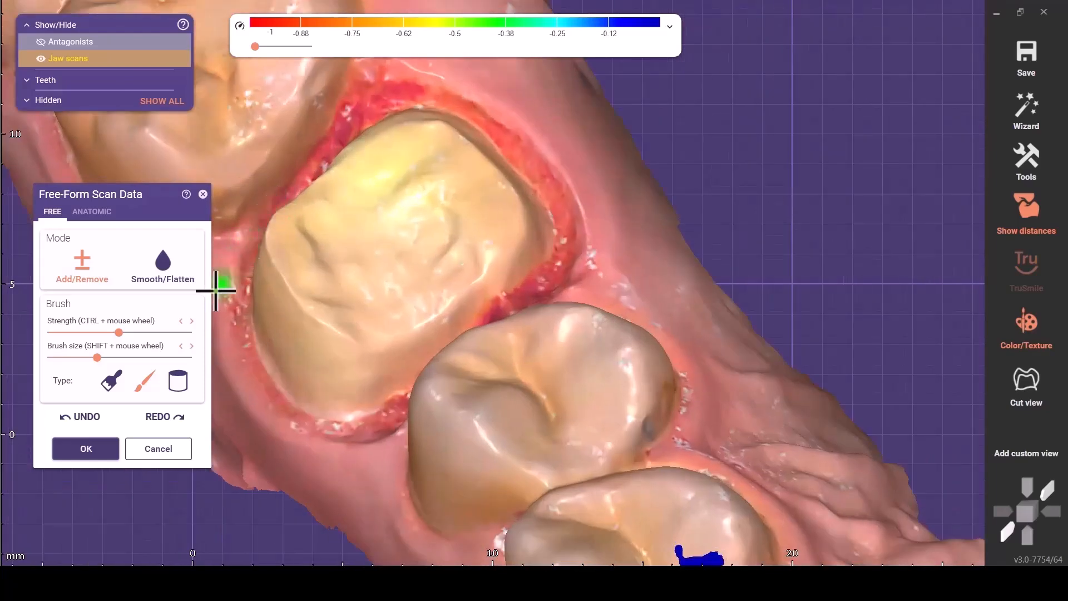
right_drag(250, 272, 264, 219)
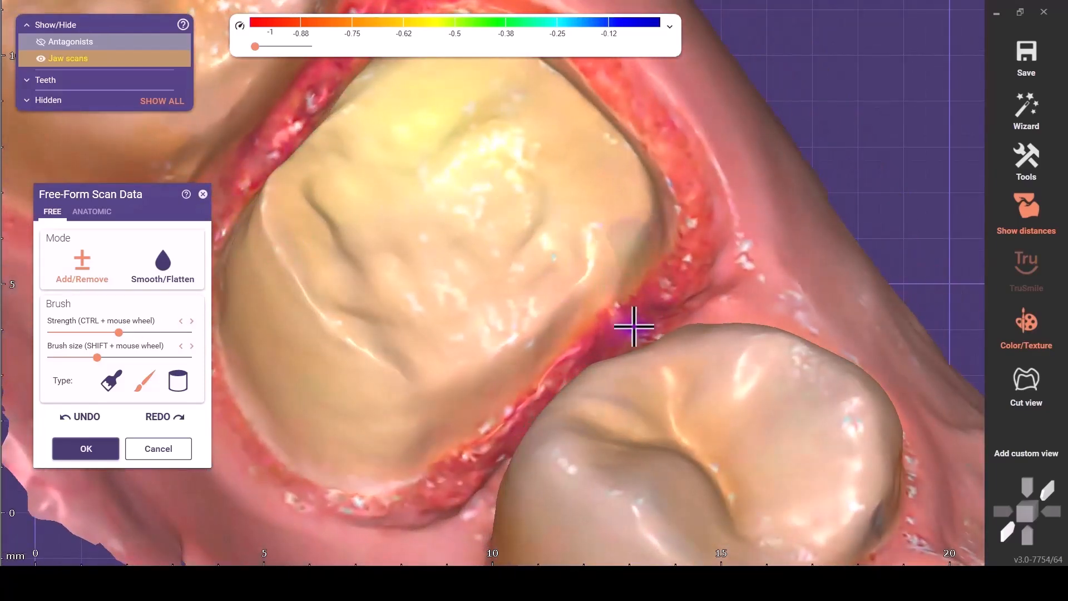
right_drag(629, 320, 765, 285)
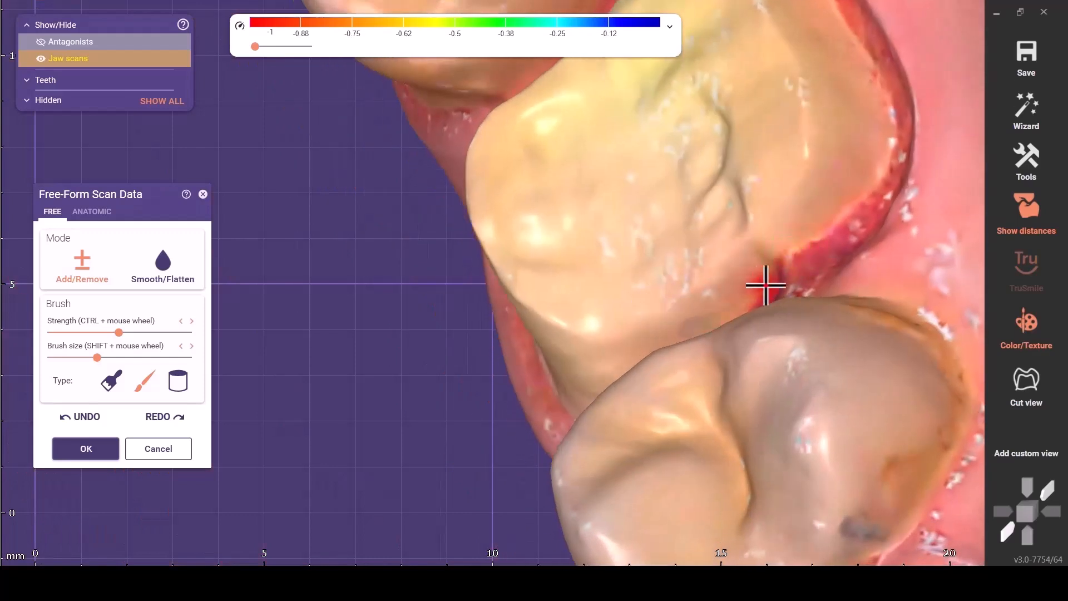
right_drag(860, 272, 764, 187)
right_drag(837, 161, 801, 185)
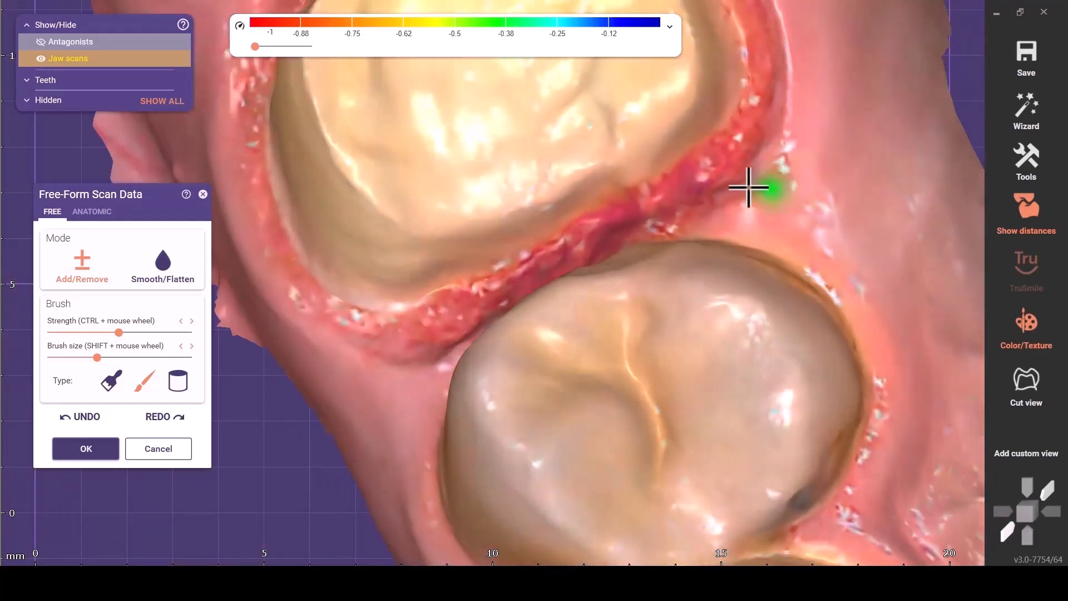
right_drag(655, 215, 625, 250)
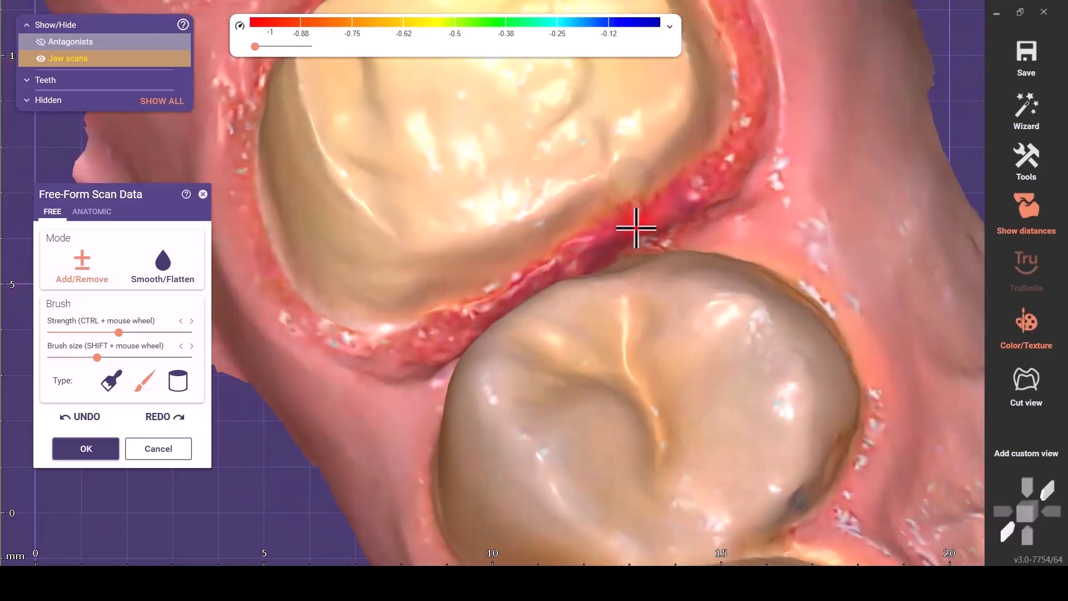
mouse_move(616, 248)
right_down()
mouse_move(639, 238)
mouse_move(608, 250)
right_up()
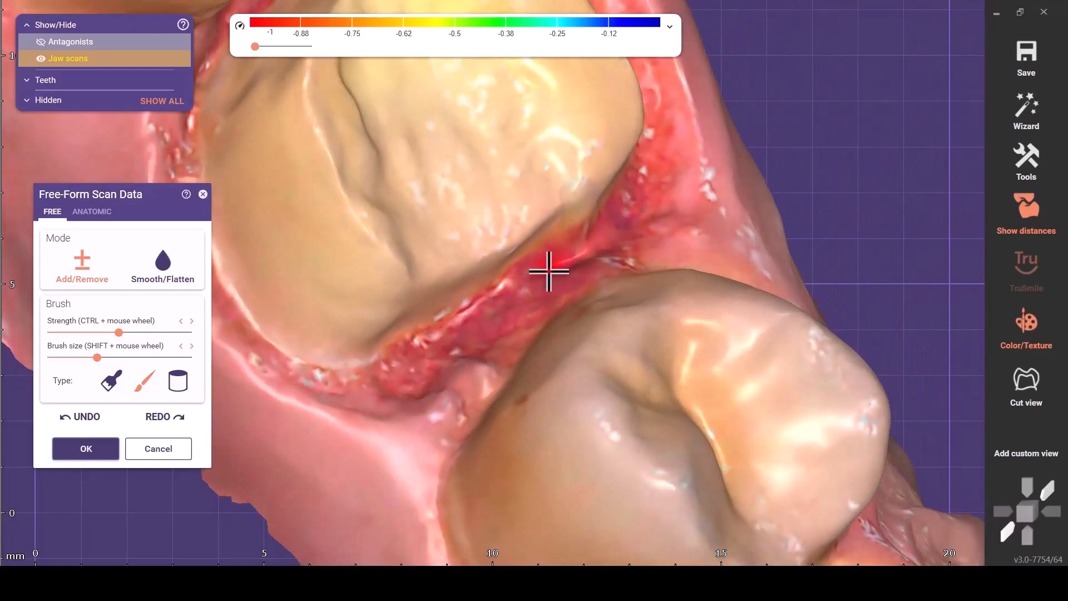
right_drag(630, 213, 799, 366)
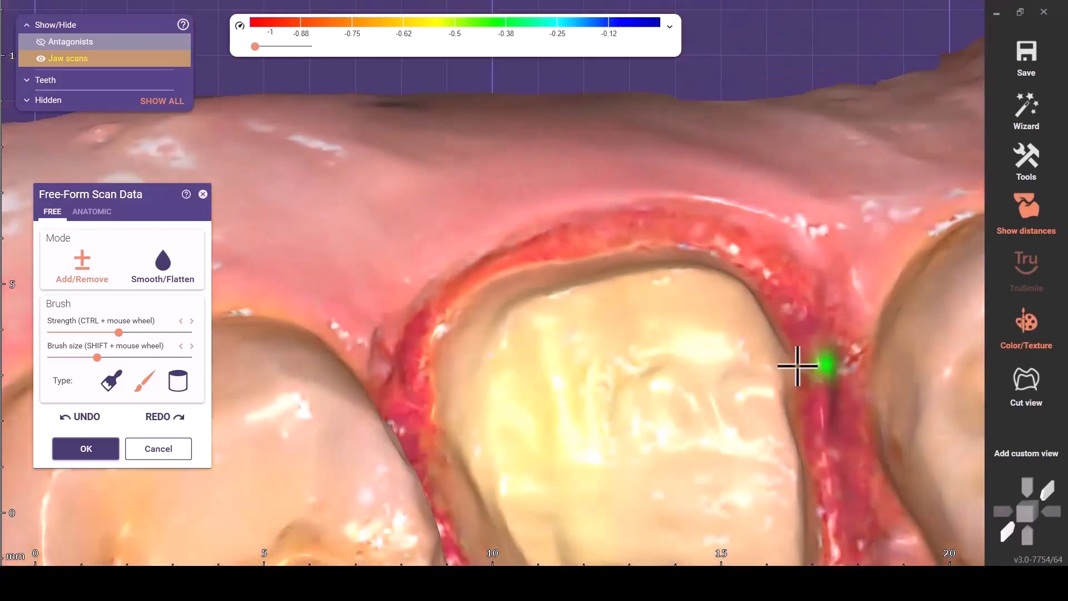
scroll(839, 395, down, 4)
scroll(839, 395, up, 6)
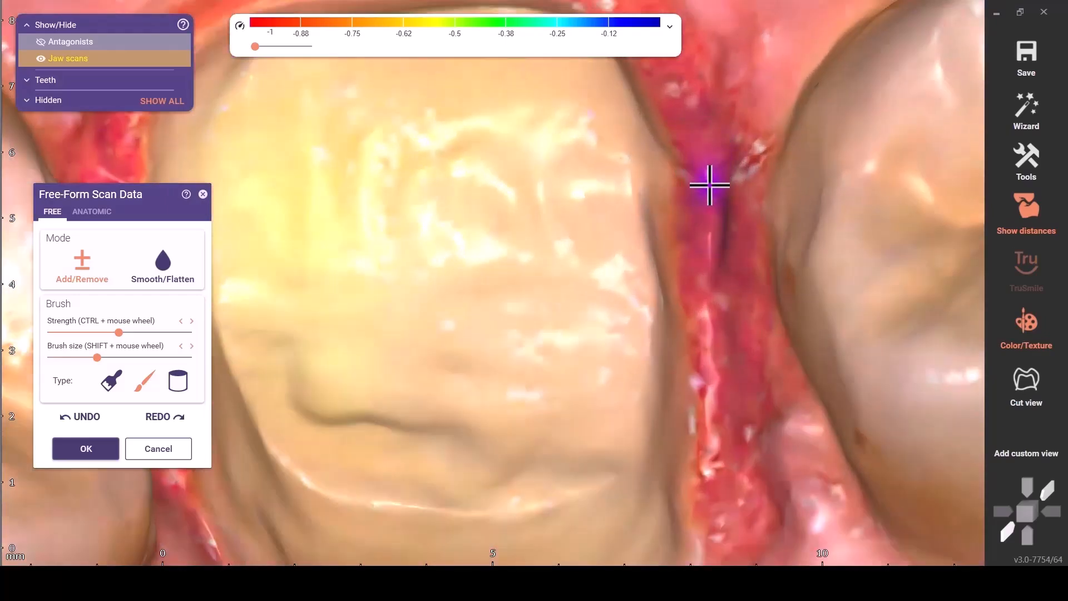
scroll(713, 183, down, 5)
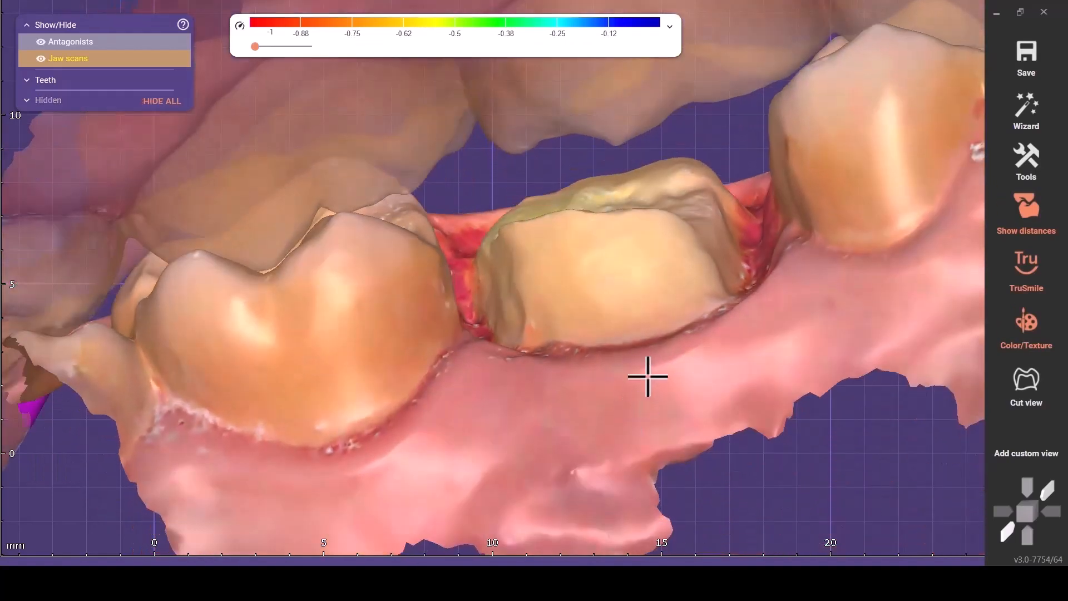
Add 2023-10-10_100_1397-TotalJaw0.ply to the scene as a bite alignment scan mesh.
right_click(645, 359)
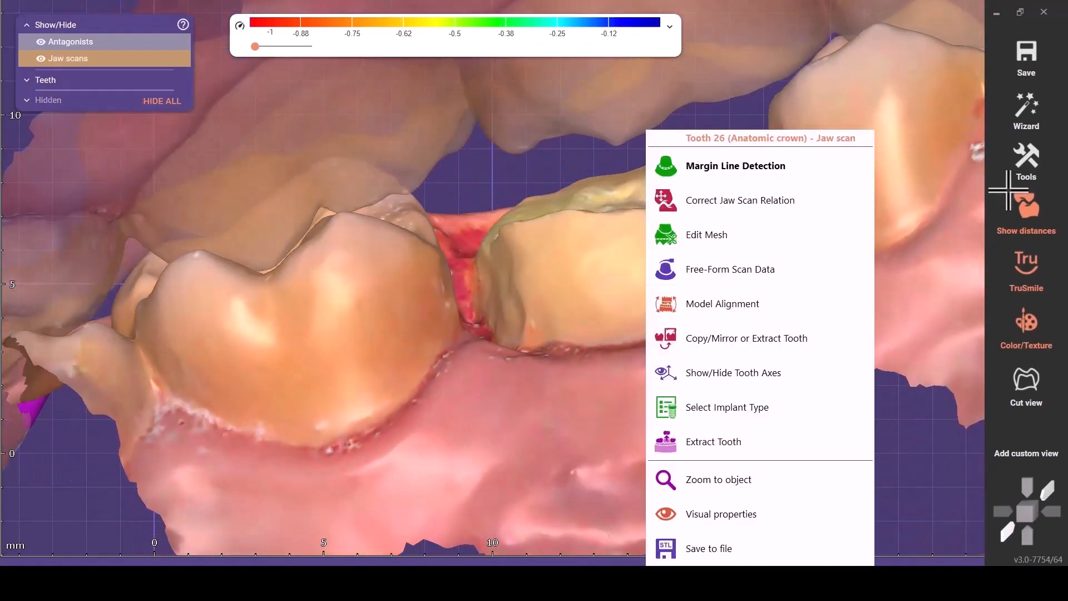
click(1027, 167)
click(814, 439)
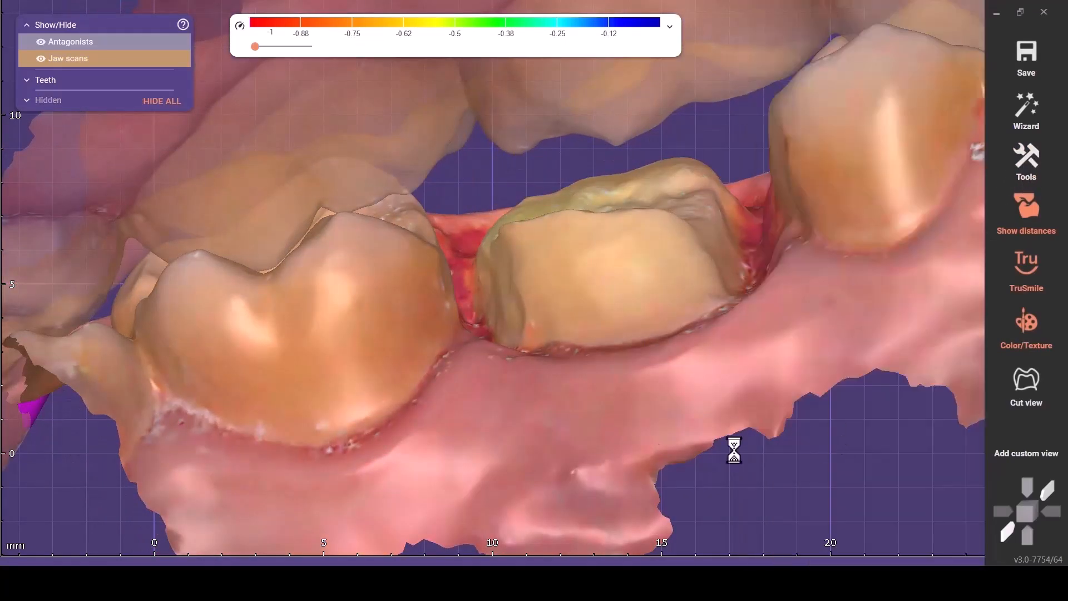
click(135, 257)
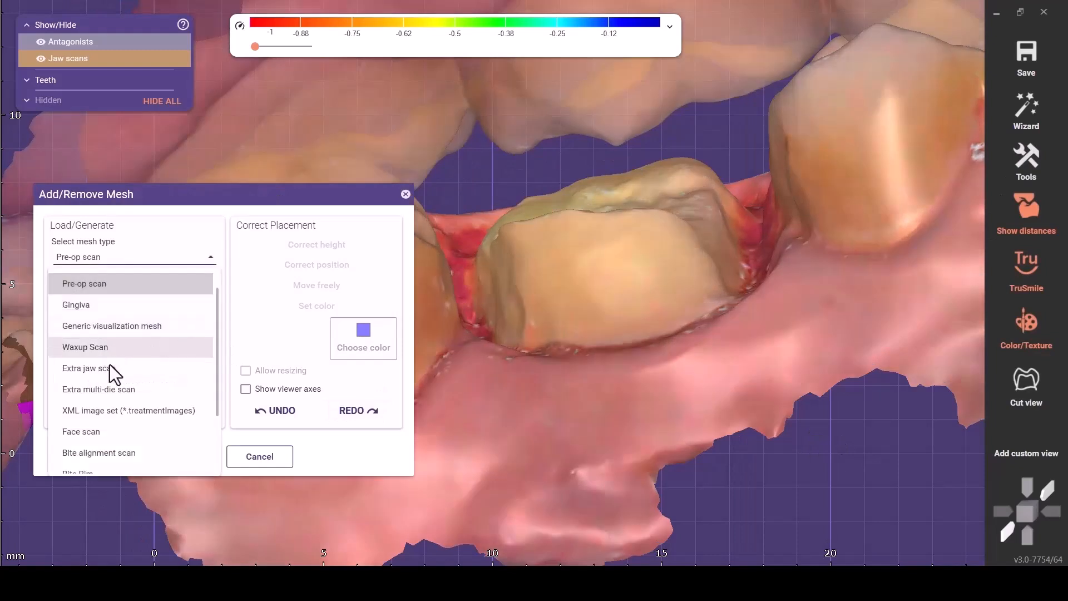
click(112, 453)
click(153, 350)
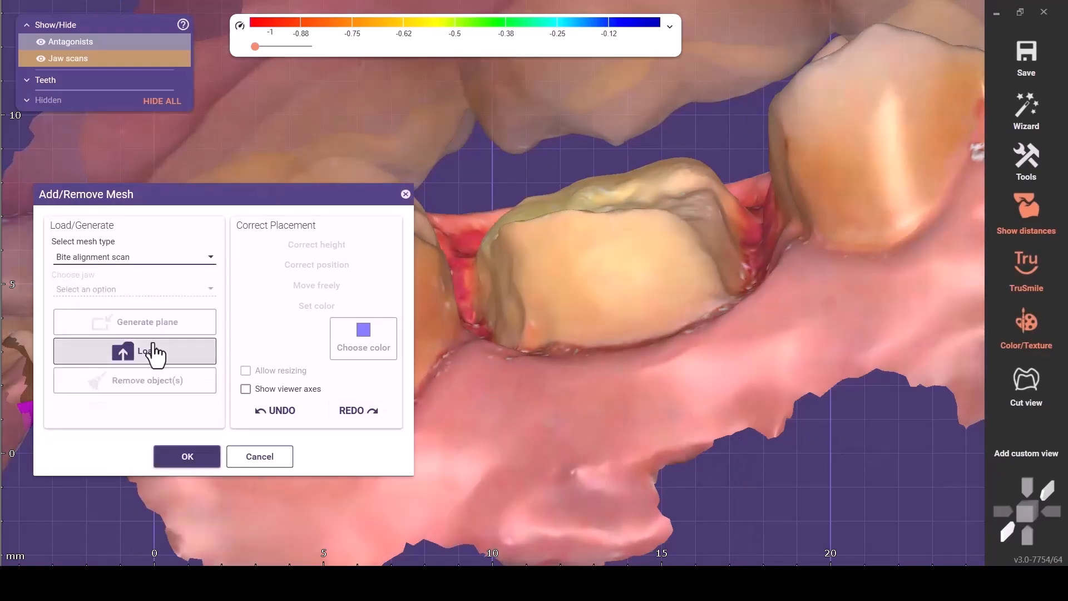
click(328, 309)
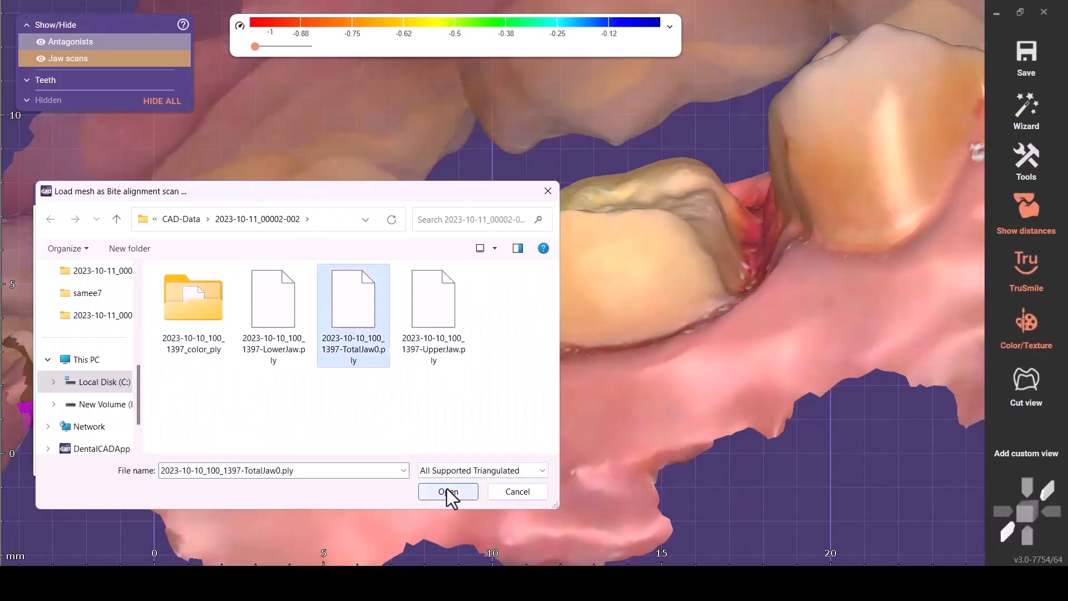
click(448, 491)
click(505, 303)
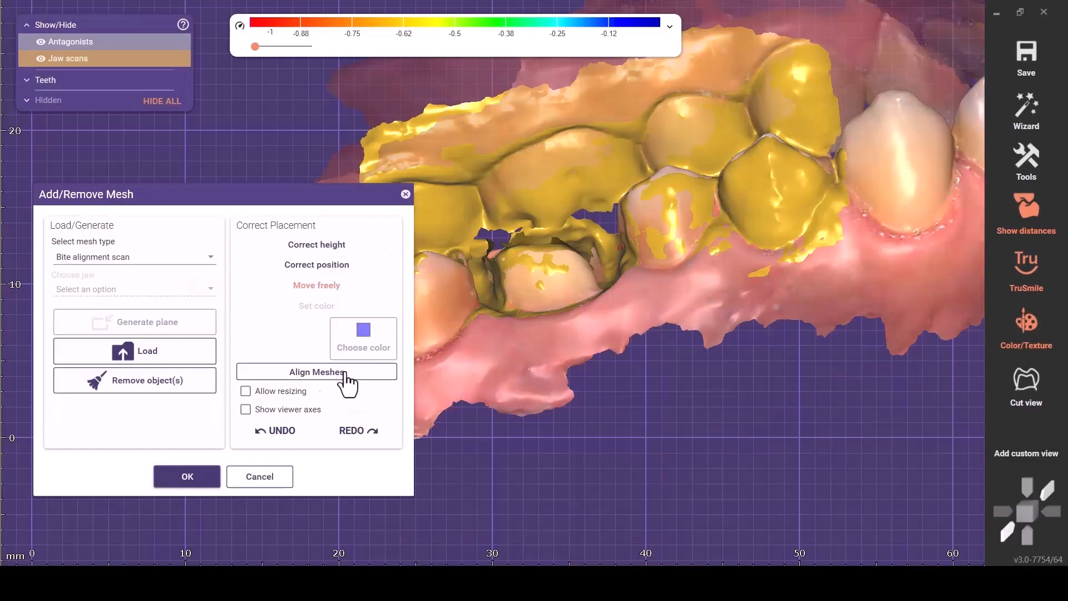
click(200, 474)
click(465, 316)
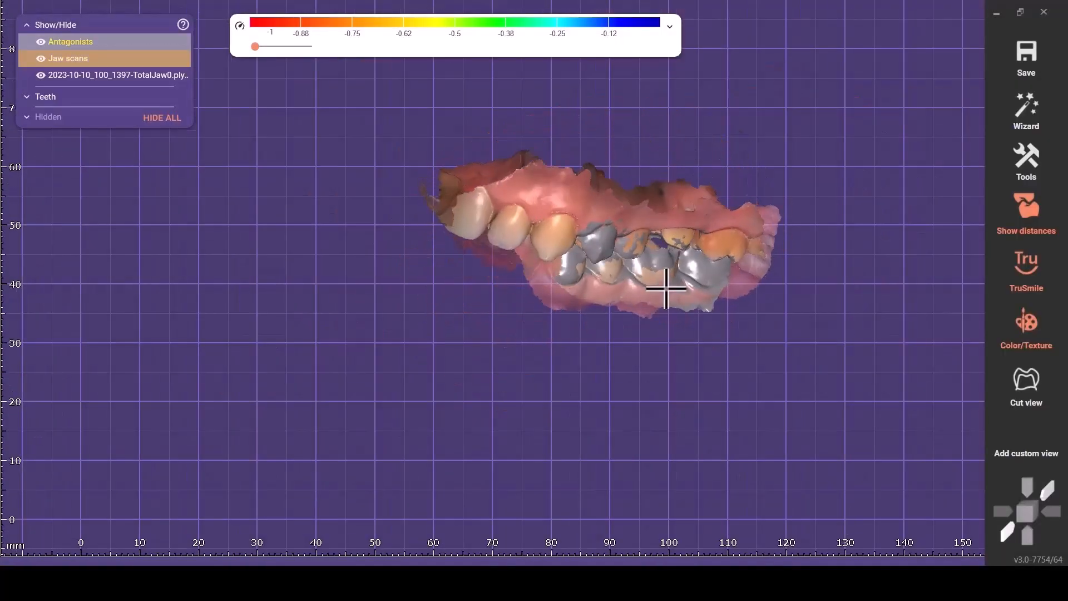
Make the antagonist opaque and match it to the bite scan with Jaw Alignment, using a common point near the lower first molar's gumline.
shift+middle_click(513, 259)
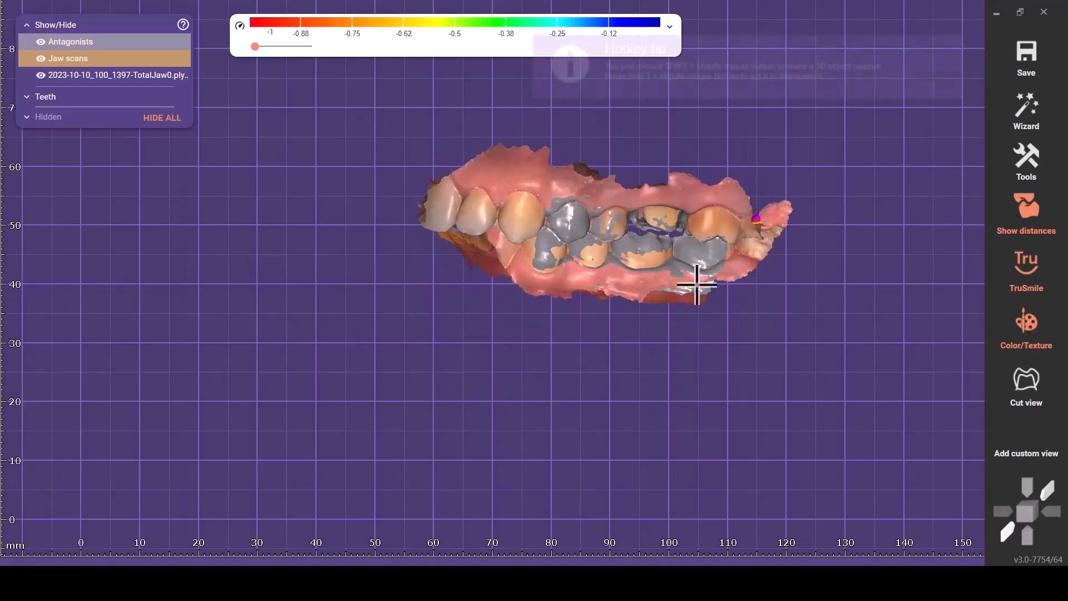
right_click(680, 273)
click(765, 386)
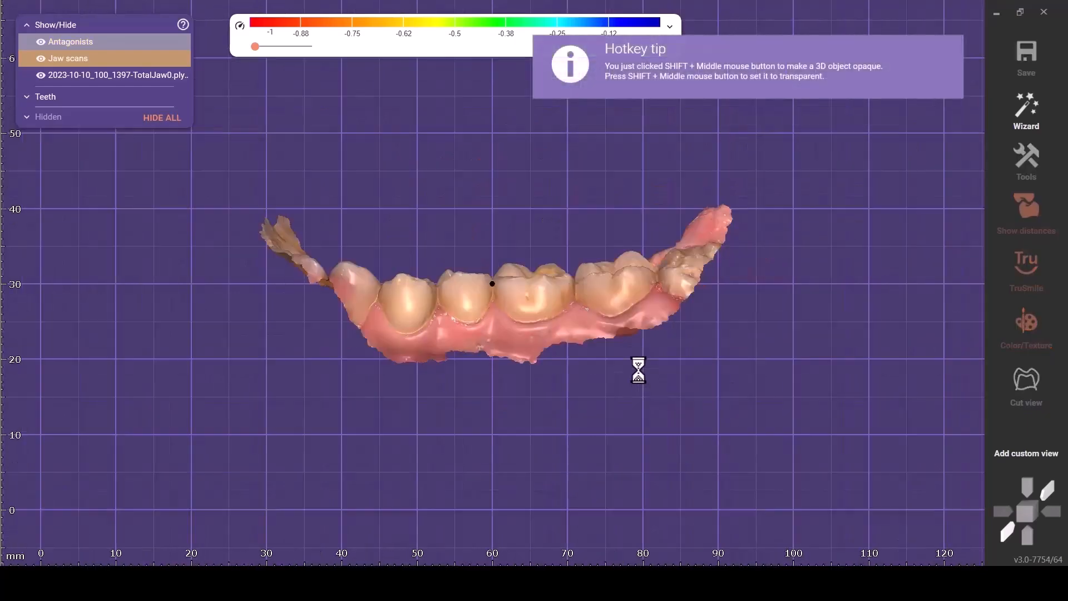
scroll(596, 320, down, 4)
scroll(586, 306, up, 3)
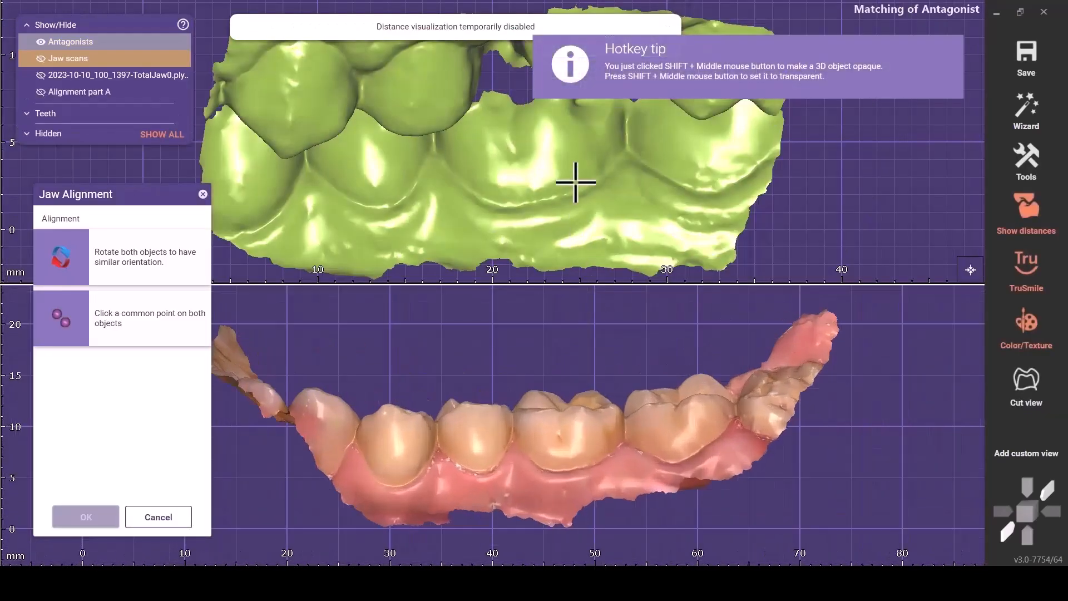
click(590, 171)
middle_drag(645, 210, 676, 231)
scroll(633, 203, down, 4)
middle_drag(599, 156, 564, 122)
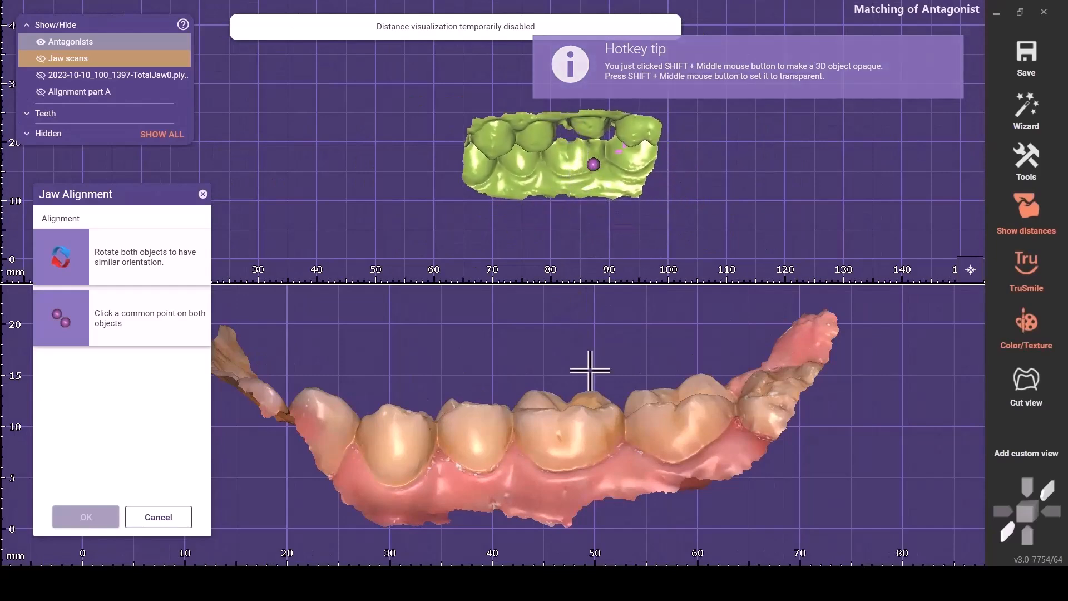
click(595, 462)
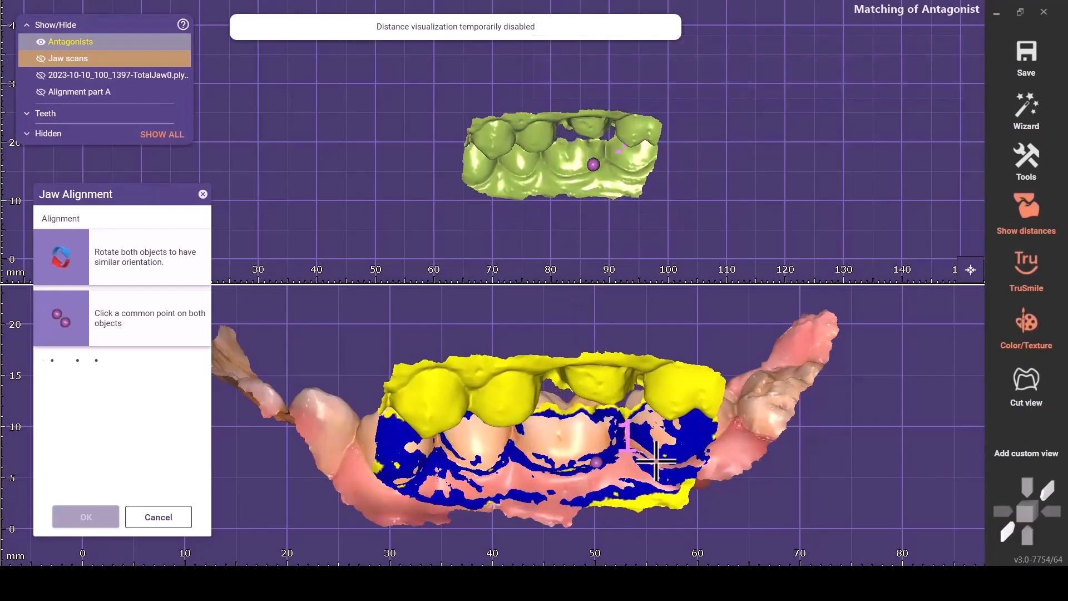
Show the upper jaw scan with the antagonist, mark a second point on the lower premolar, and accept the antagonist alignment.
scroll(579, 144, up, 3)
key(a)
key(a)
key(j)
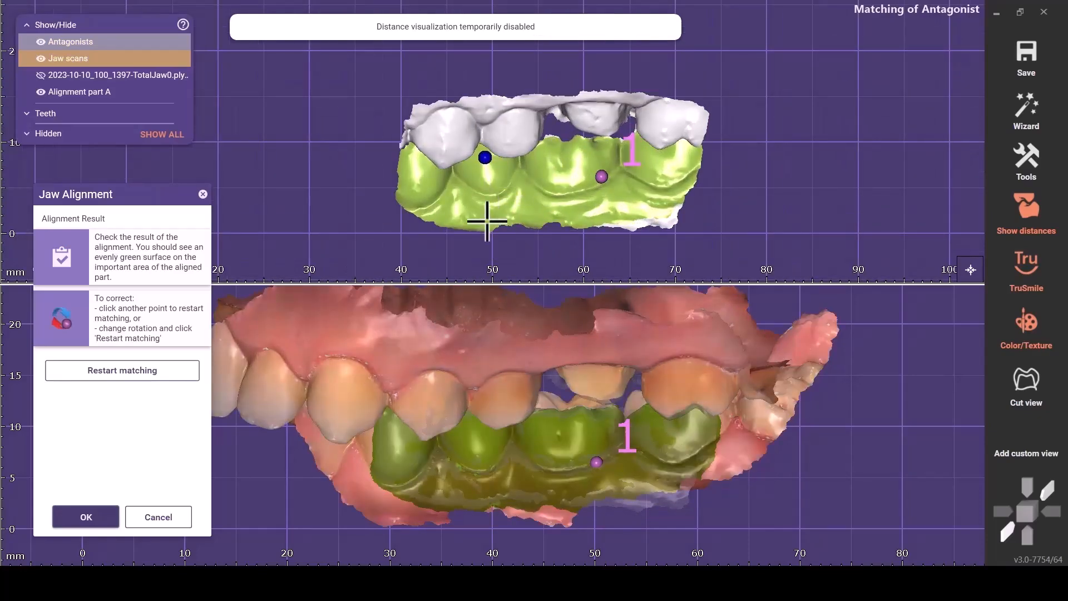
click(474, 429)
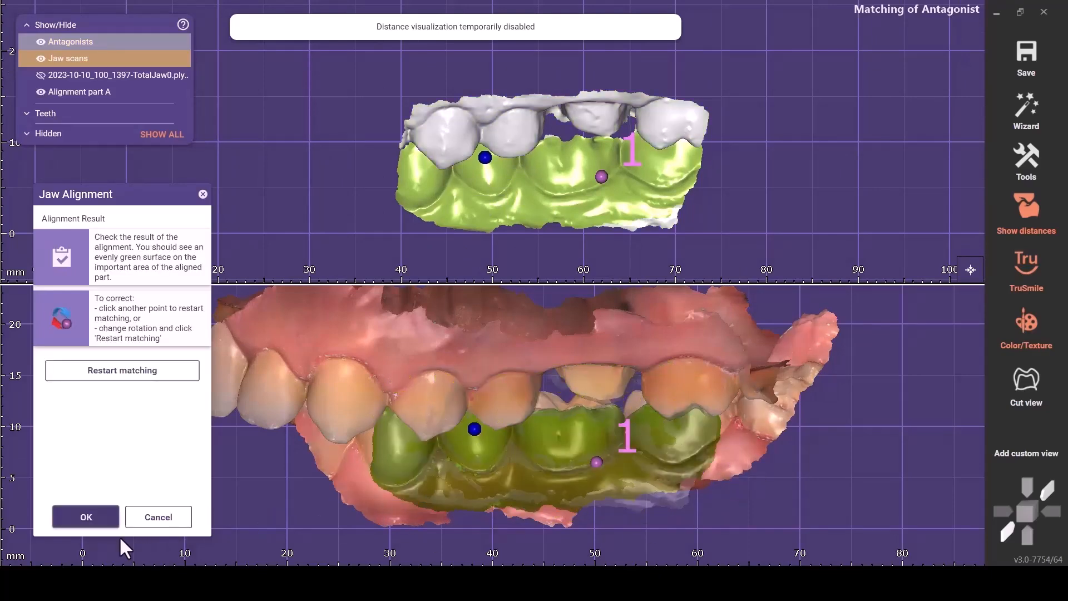
click(95, 523)
Match the upper jaw scan to the bite scan with Jaw Alignment, using common points on prepared tooth 26 and the neighbouring premolar, and accept it.
right_click(670, 301)
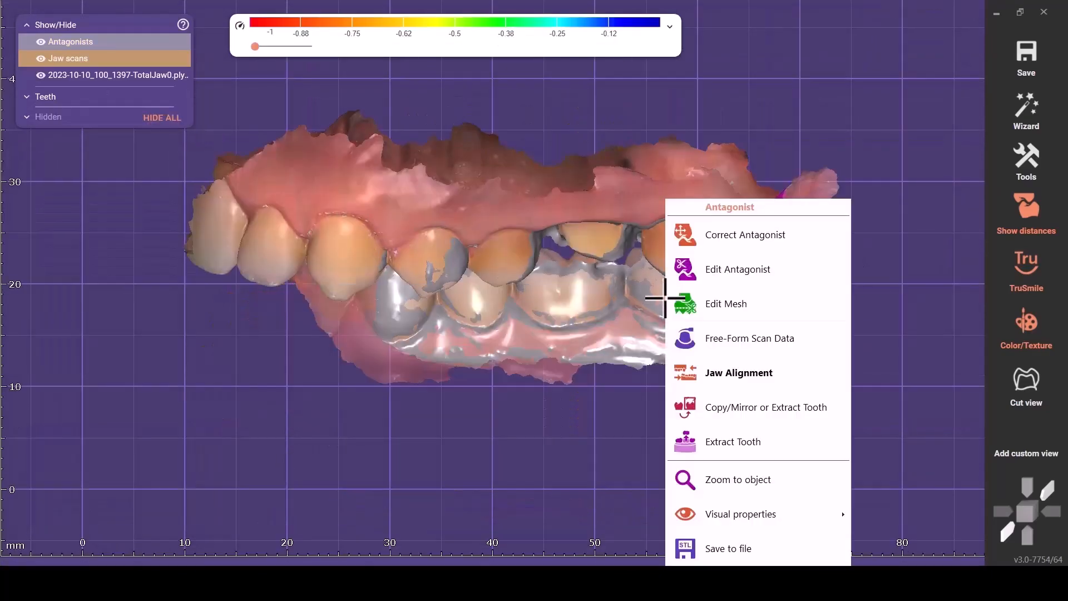
click(718, 373)
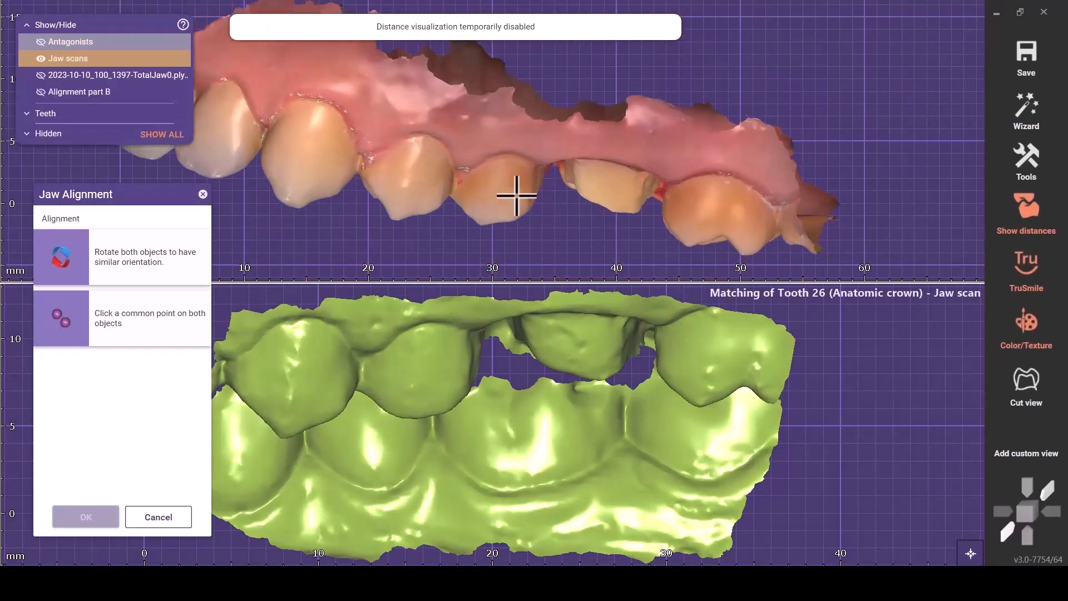
scroll(624, 176, up, 3)
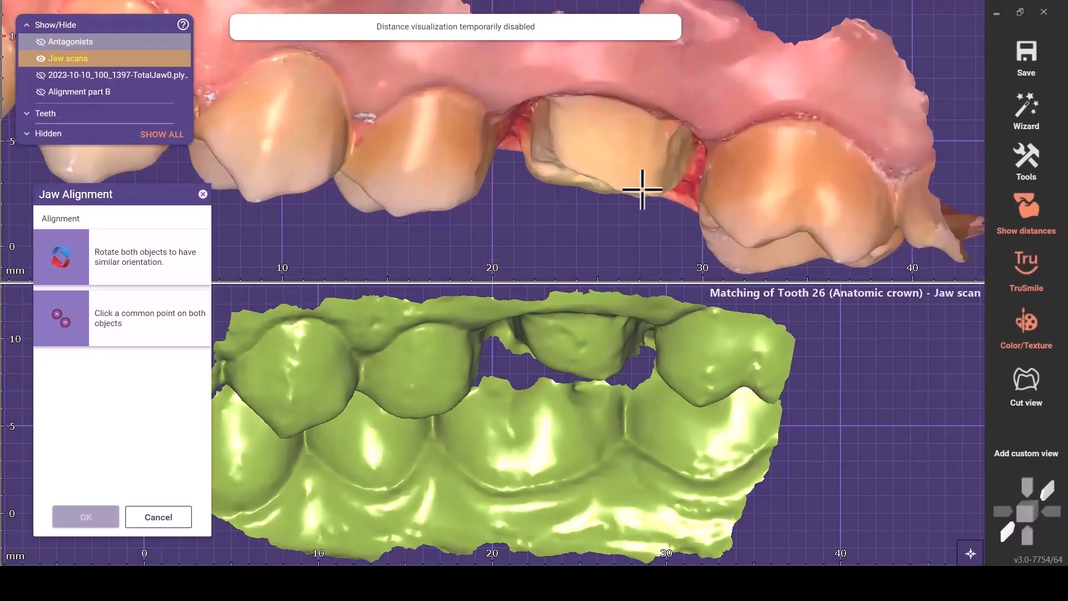
click(653, 194)
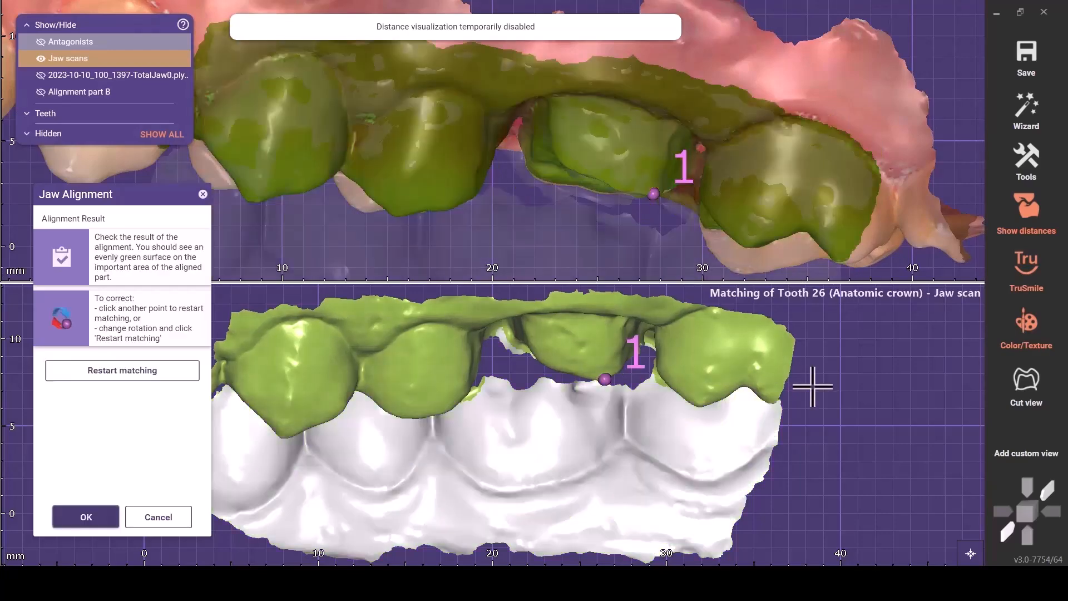
click(402, 208)
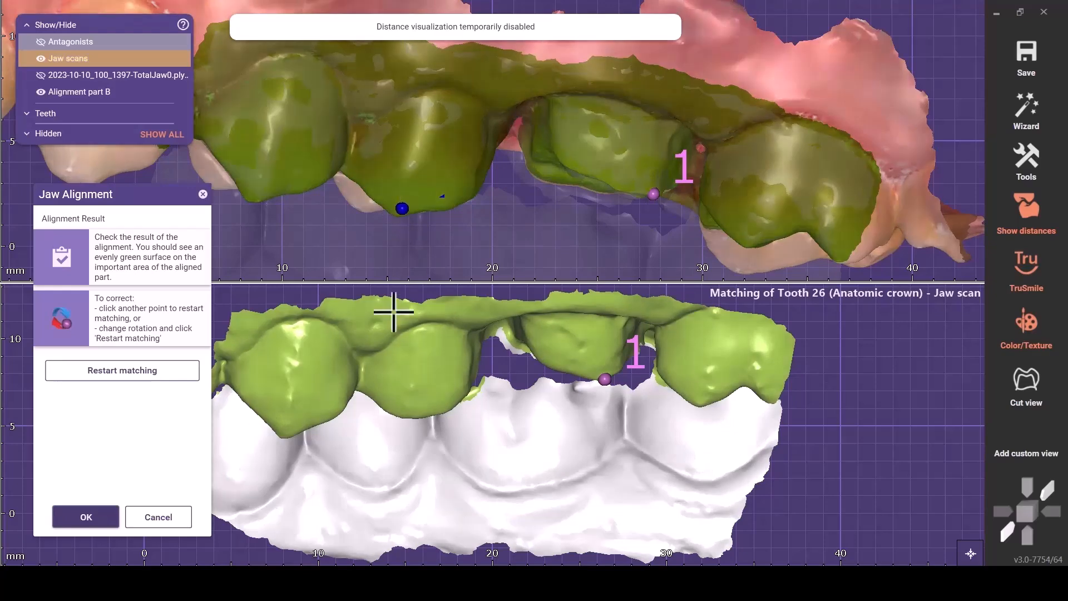
click(410, 404)
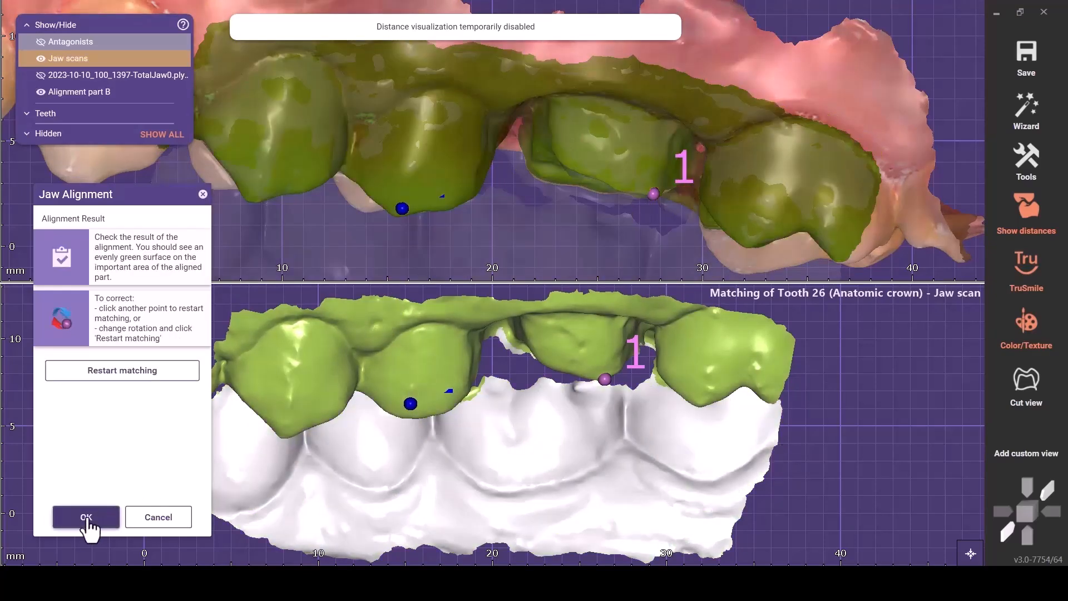
click(88, 518)
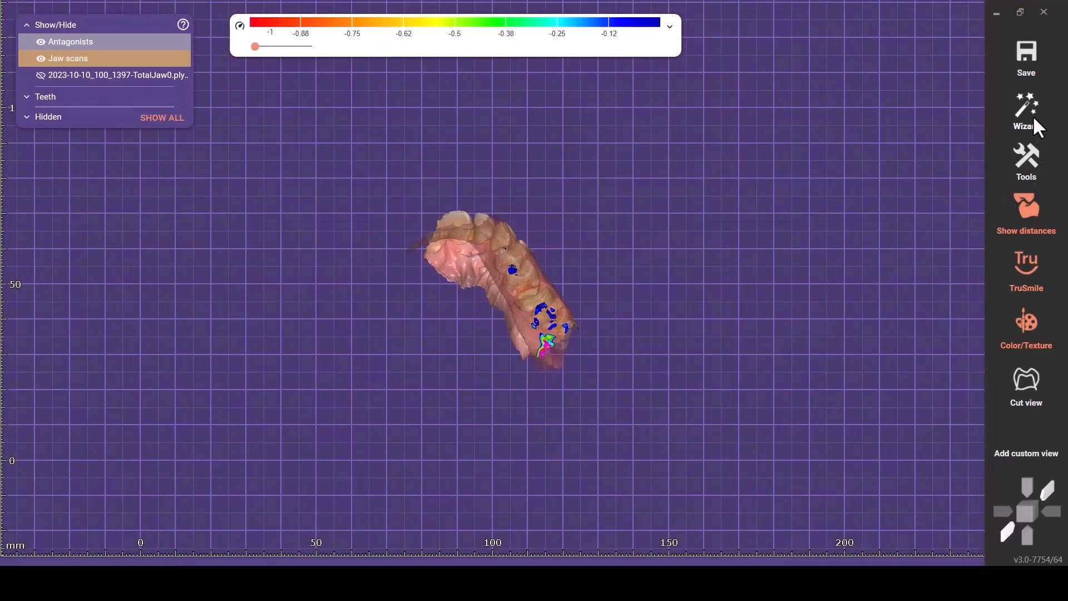
Switch to the wizard, save two custom views of the aligned jaws, and continue to margin line detection.
click(1033, 115)
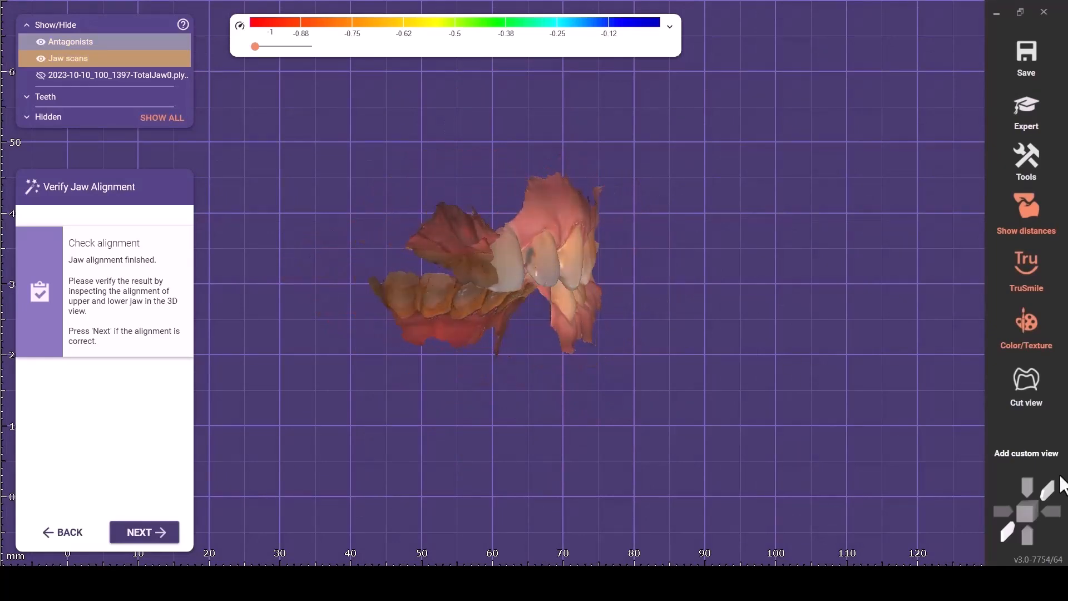
click(1048, 460)
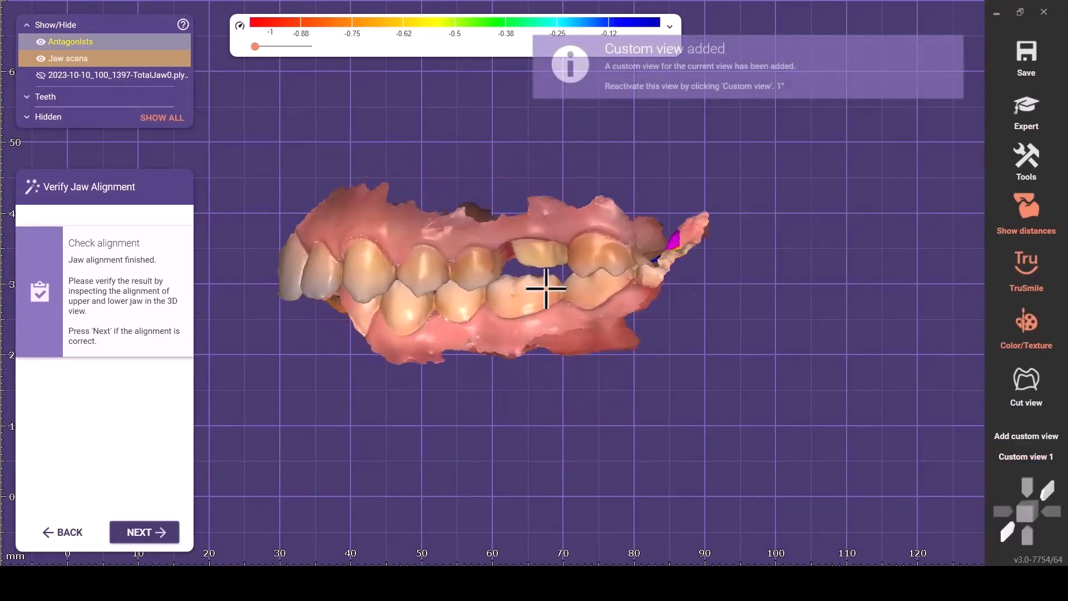
click(1027, 437)
click(148, 531)
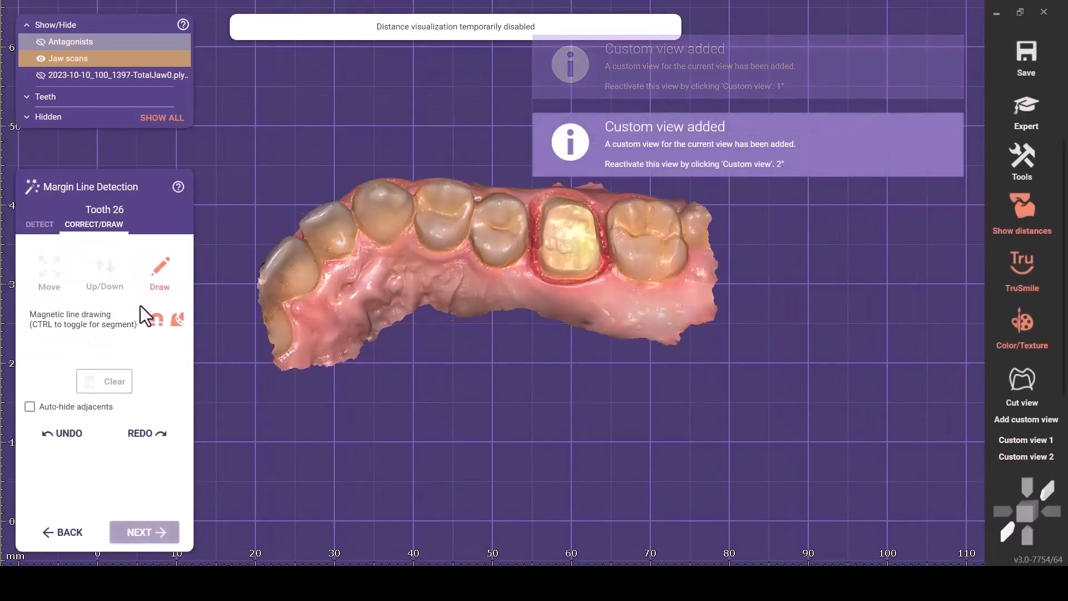
Turn off magnetic line drawing and draw a closed margin line point by point around prepared tooth 26.
click(155, 325)
right_drag(565, 274, 564, 280)
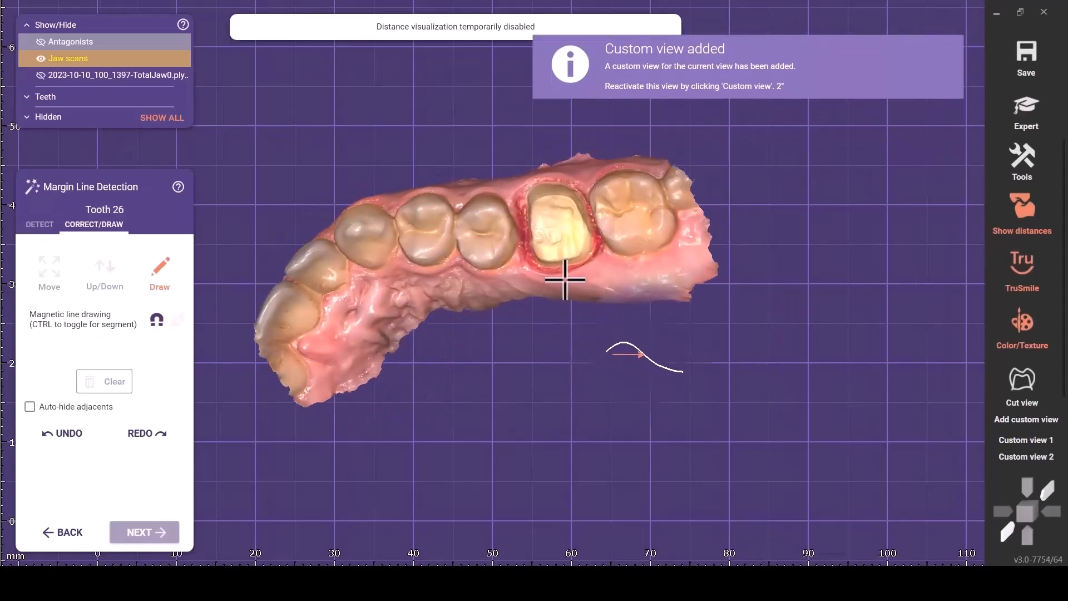
scroll(562, 180, up, 5)
click(550, 182)
click(479, 196)
click(472, 267)
click(498, 391)
click(550, 398)
click(631, 381)
click(651, 325)
double_click(591, 193)
Move the margin line's control points onto the preparation edge of tooth 26, working around the tooth close up.
right_drag(591, 193, 658, 255)
scroll(591, 208, up, 5)
drag(662, 195, 661, 188)
right_drag(610, 174, 599, 189)
drag(773, 114, 774, 118)
right_drag(701, 212, 670, 239)
drag(573, 255, 598, 250)
drag(401, 248, 398, 250)
right_drag(604, 303, 692, 338)
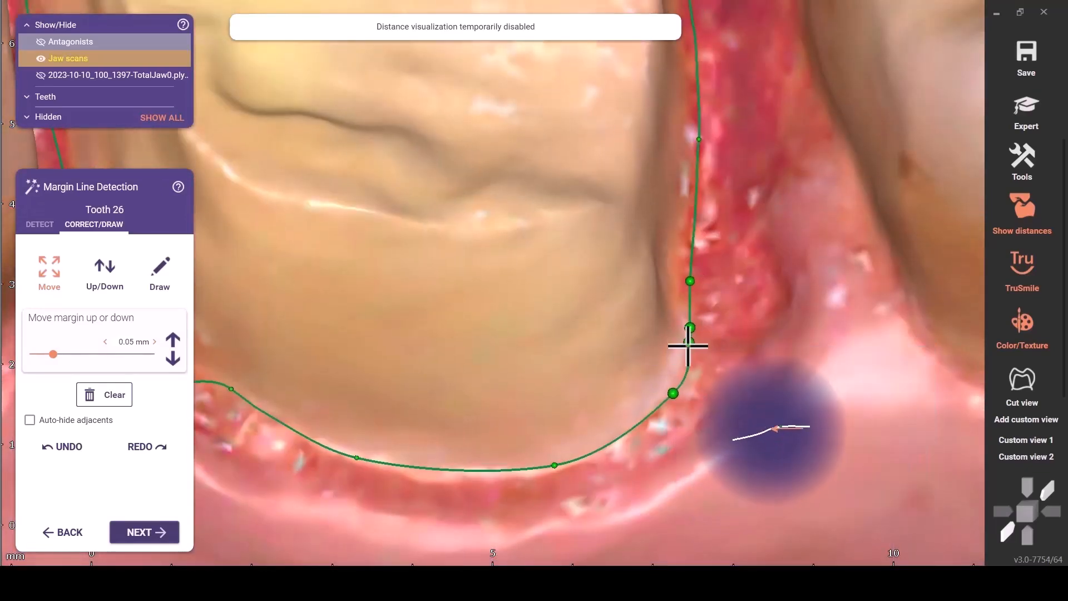
Inspect and refine the rest of the margin line, fitting its points to the preparation edge near the gaps to the adjacent teeth.
right_drag(557, 459, 639, 448)
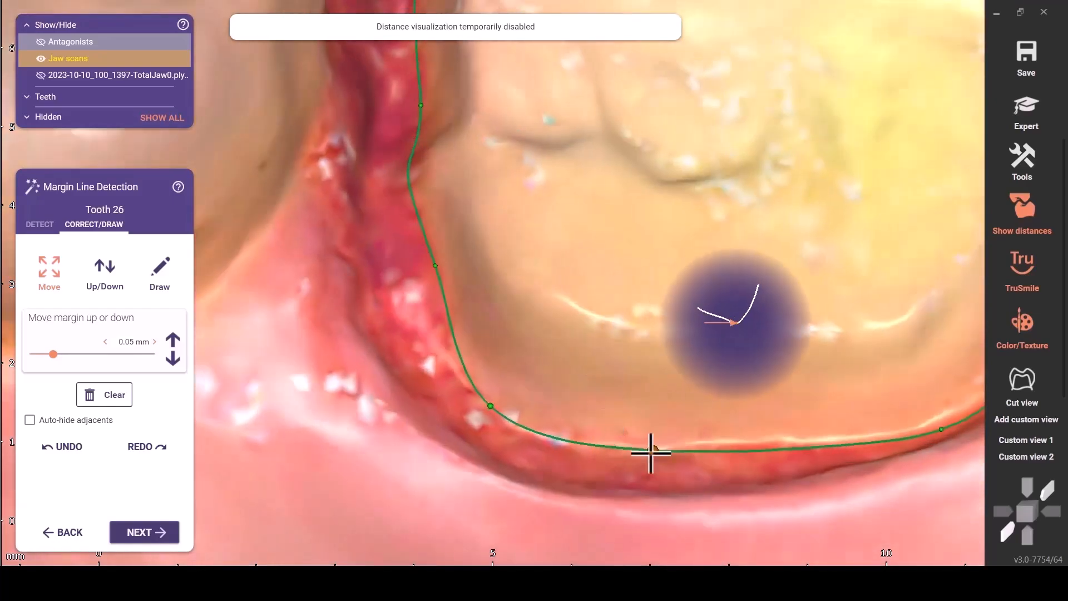
right_drag(510, 425, 713, 382)
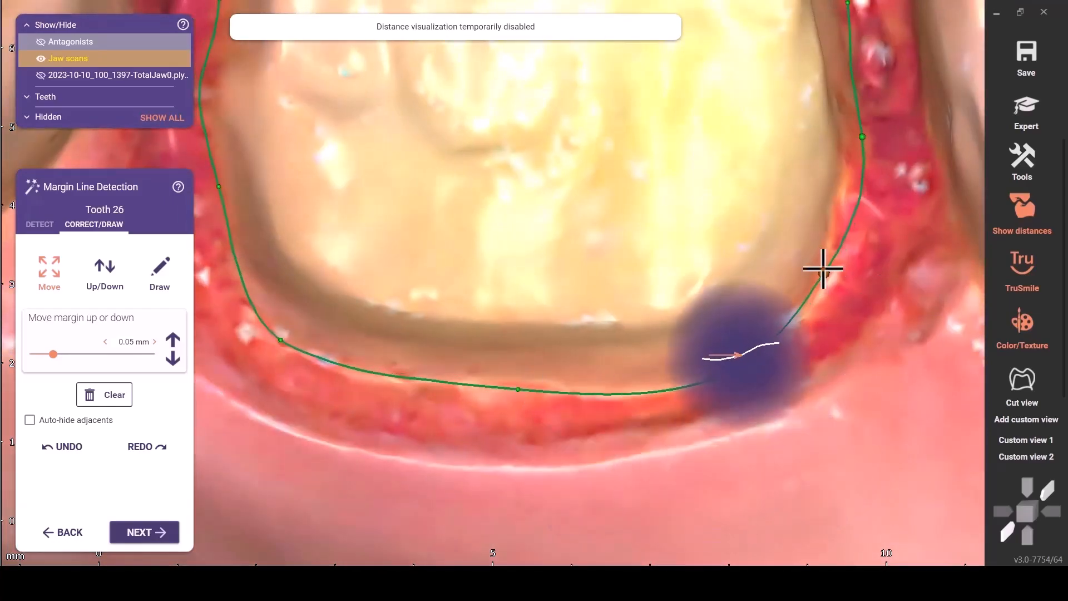
right_drag(825, 274, 715, 302)
scroll(574, 536, down, 4)
right_drag(574, 536, 756, 228)
scroll(246, 273, up, 4)
right_drag(246, 273, 408, 234)
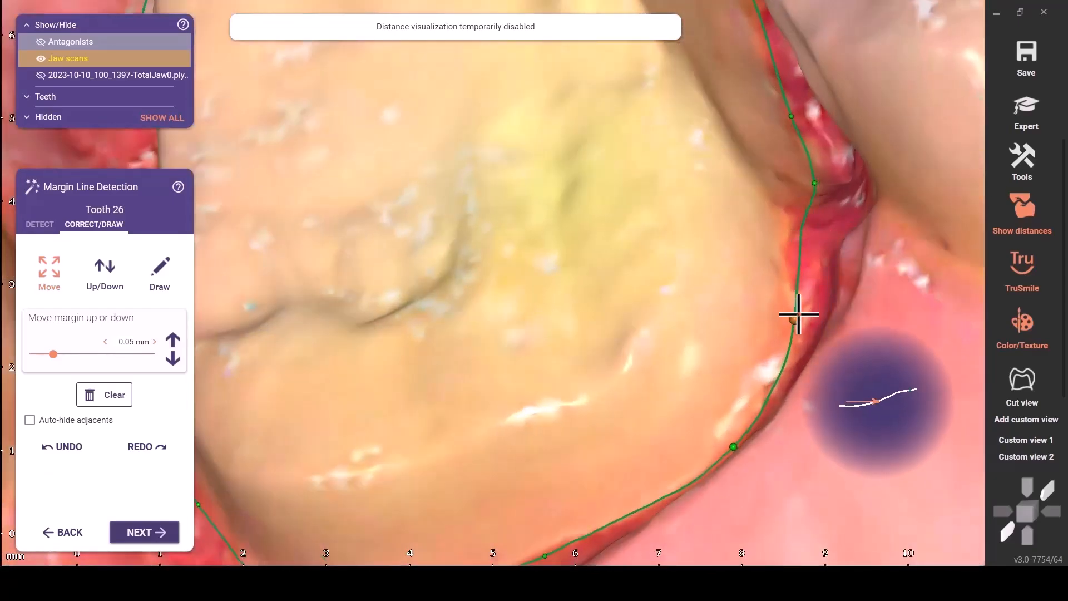
scroll(445, 333, down, 2)
right_drag(445, 333, 640, 345)
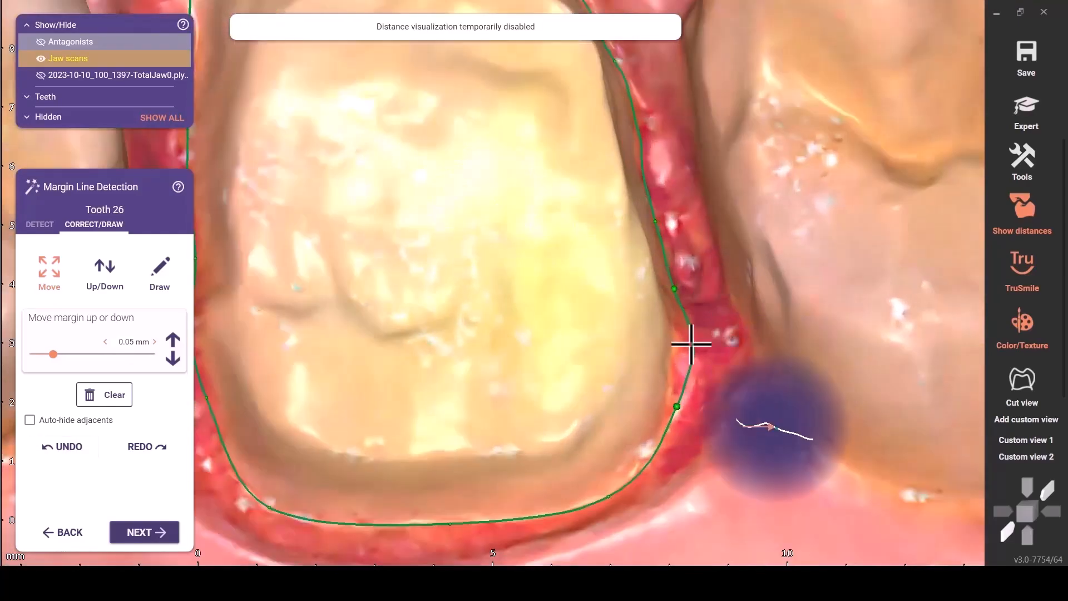
right_drag(681, 317, 694, 438)
scroll(695, 438, up, 5)
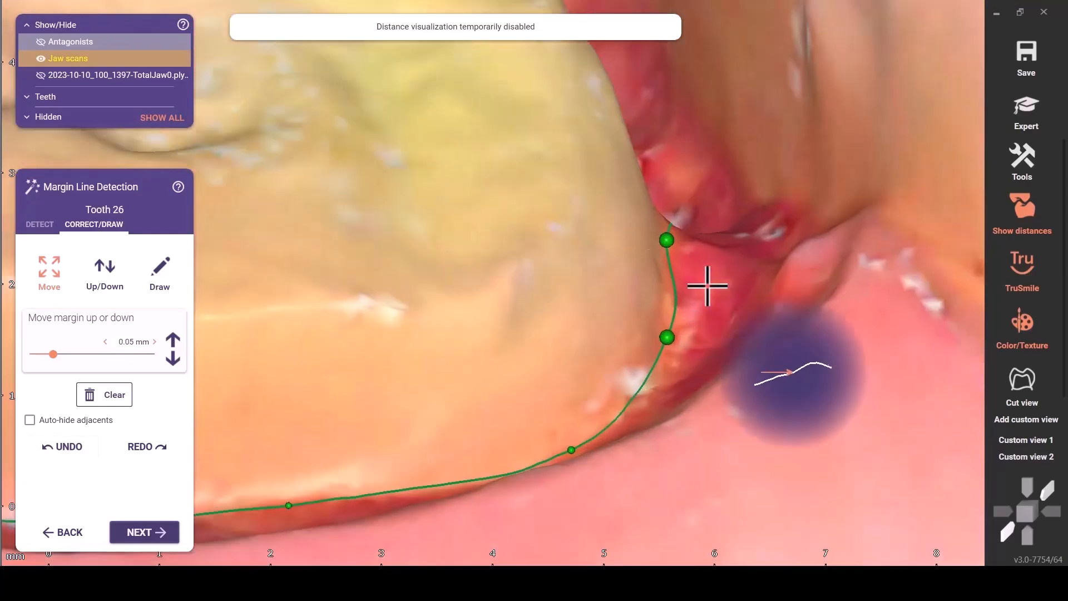
Undo the last margin line adjustment and accept the margin line for tooth 26.
click(62, 447)
right_drag(638, 211, 694, 289)
scroll(527, 301, down, 8)
right_drag(528, 301, 484, 310)
scroll(475, 317, up, 5)
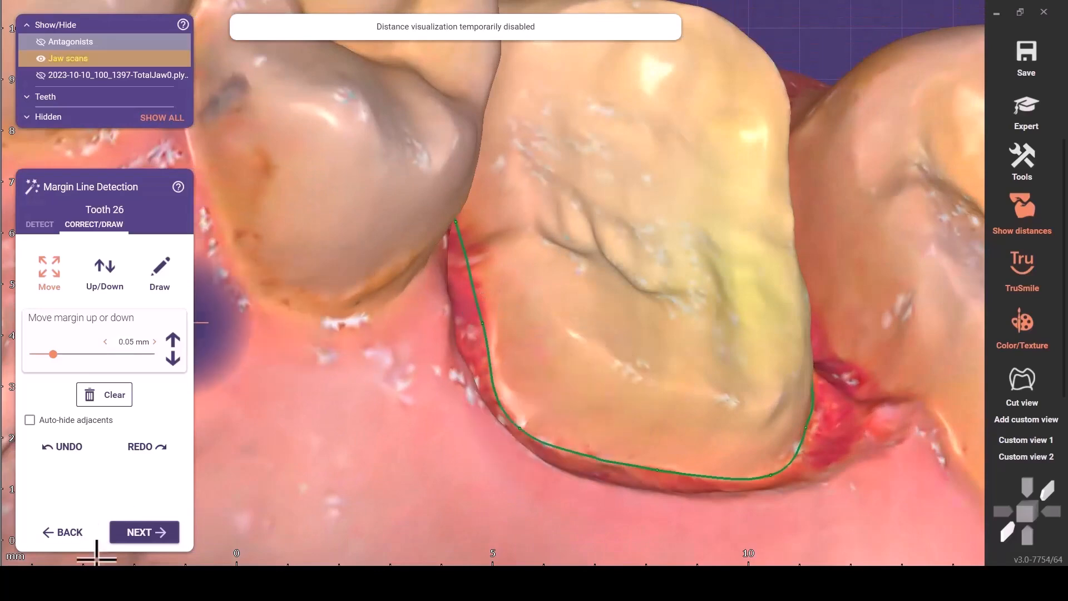
click(133, 533)
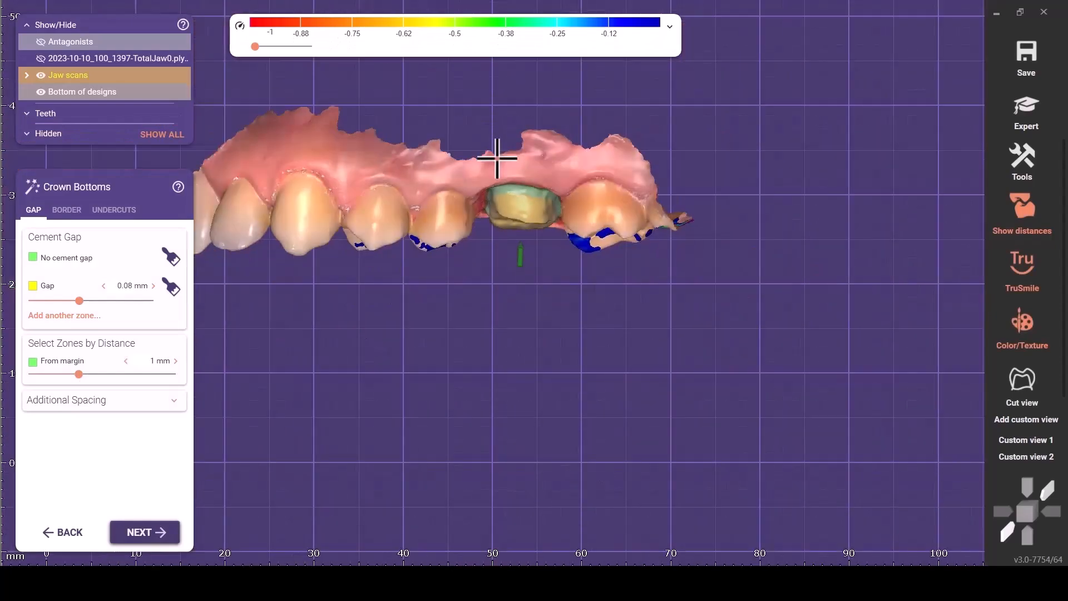
Set the zone without cement gap to 0.2 mm from the margin and the cement gap to 0.09 mm for the crown bottom.
scroll(483, 178, up, 10)
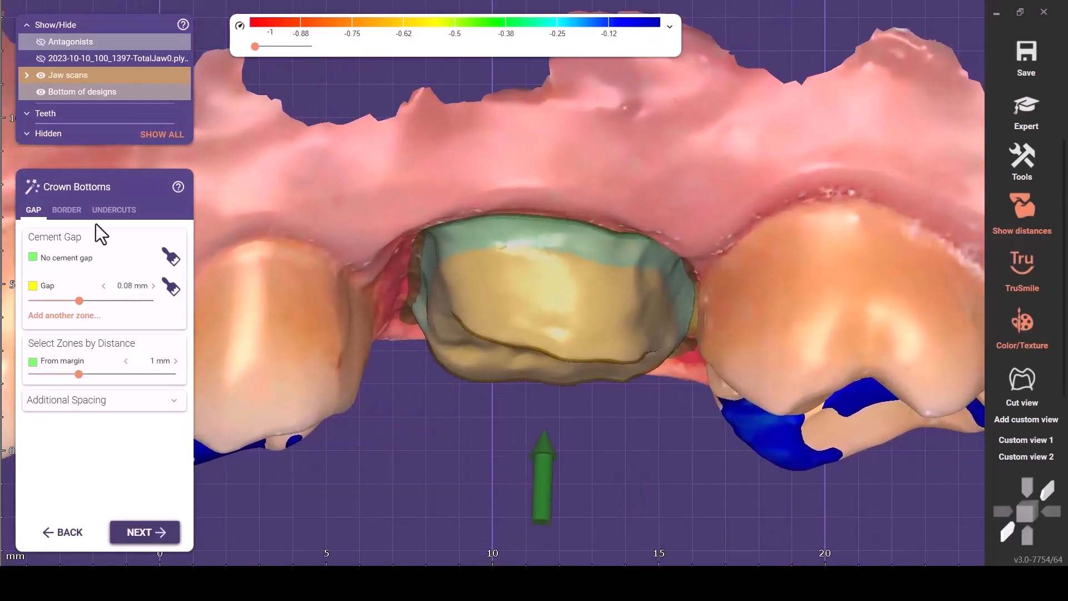
click(67, 210)
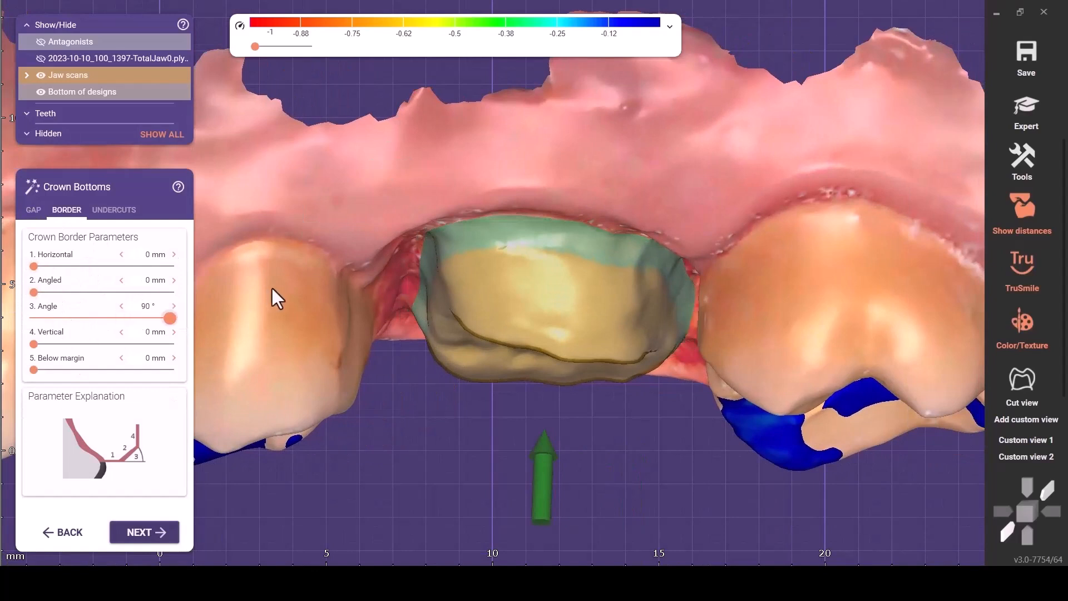
click(33, 210)
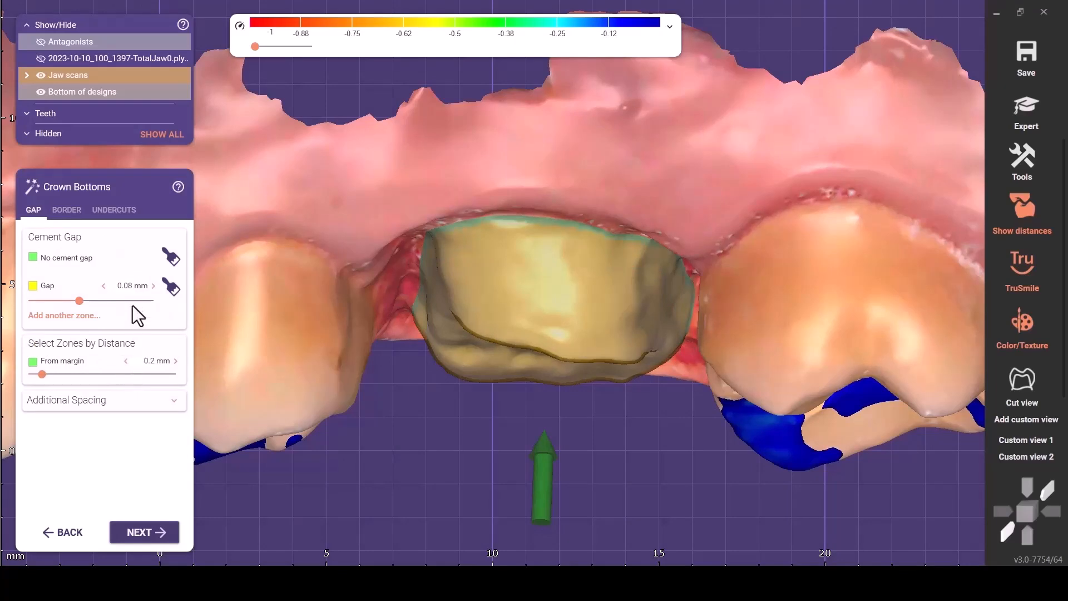
click(168, 288)
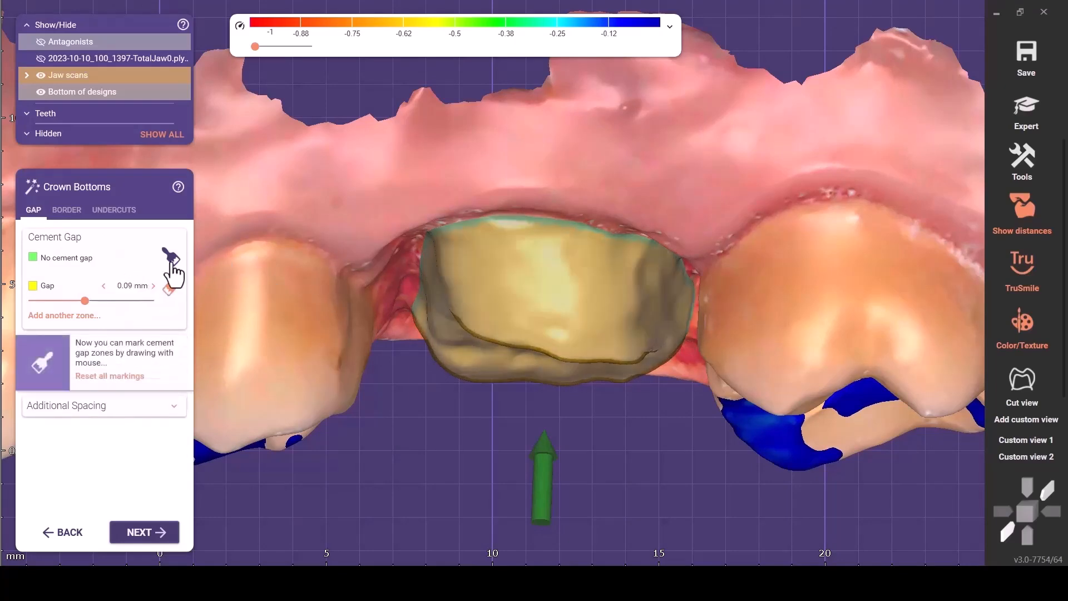
Paint a band across the occlusal surface of prepared tooth 26 as a zone without cement gap.
right_drag(463, 177, 463, 174)
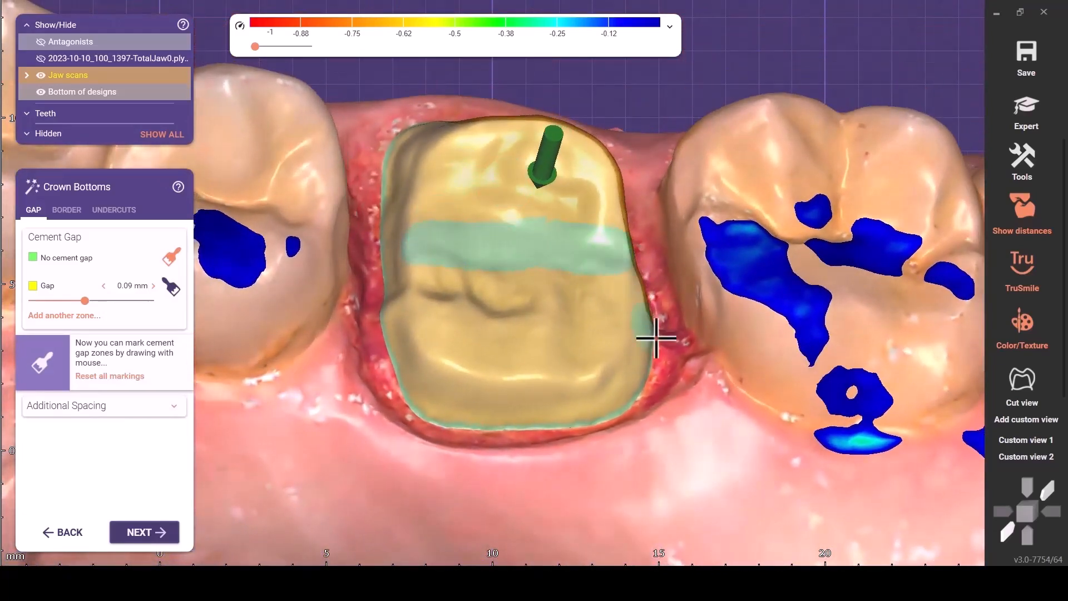
right_drag(687, 484, 686, 467)
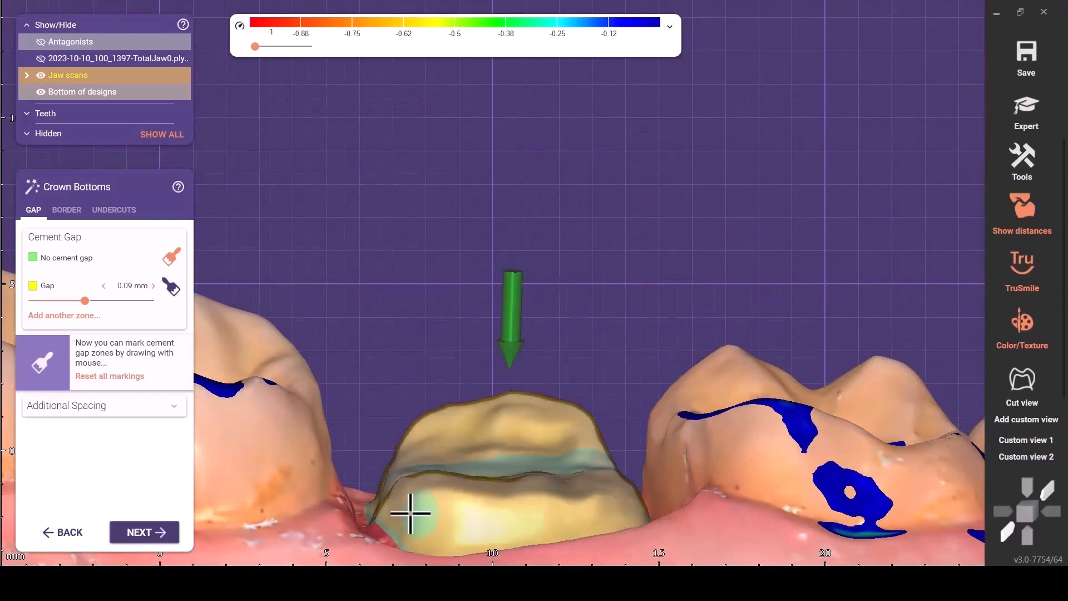
scroll(374, 484, up, 10)
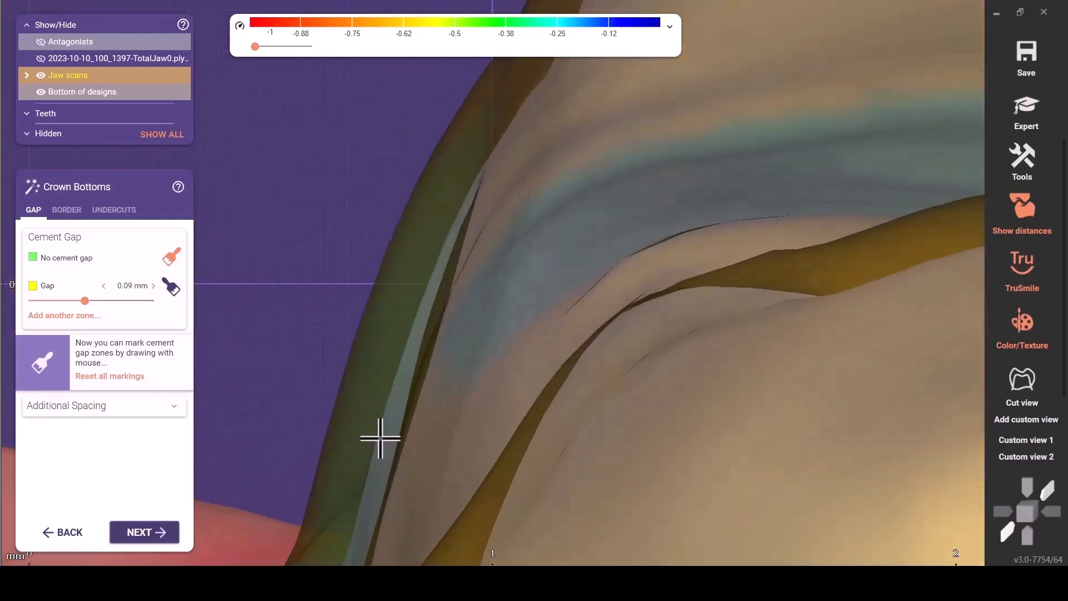
scroll(380, 438, down, 12)
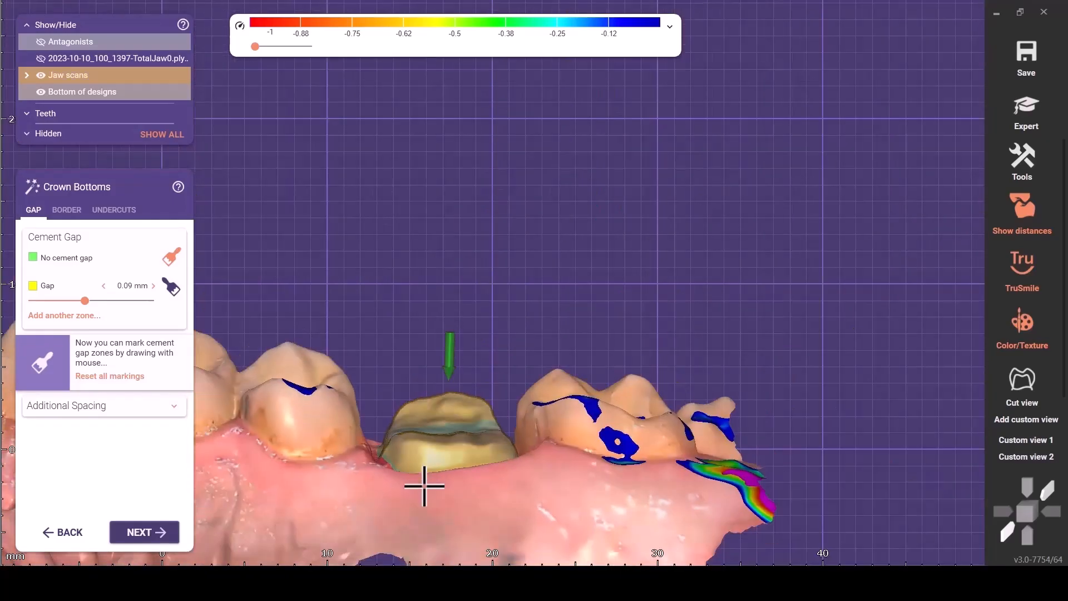
right_drag(424, 487, 424, 492)
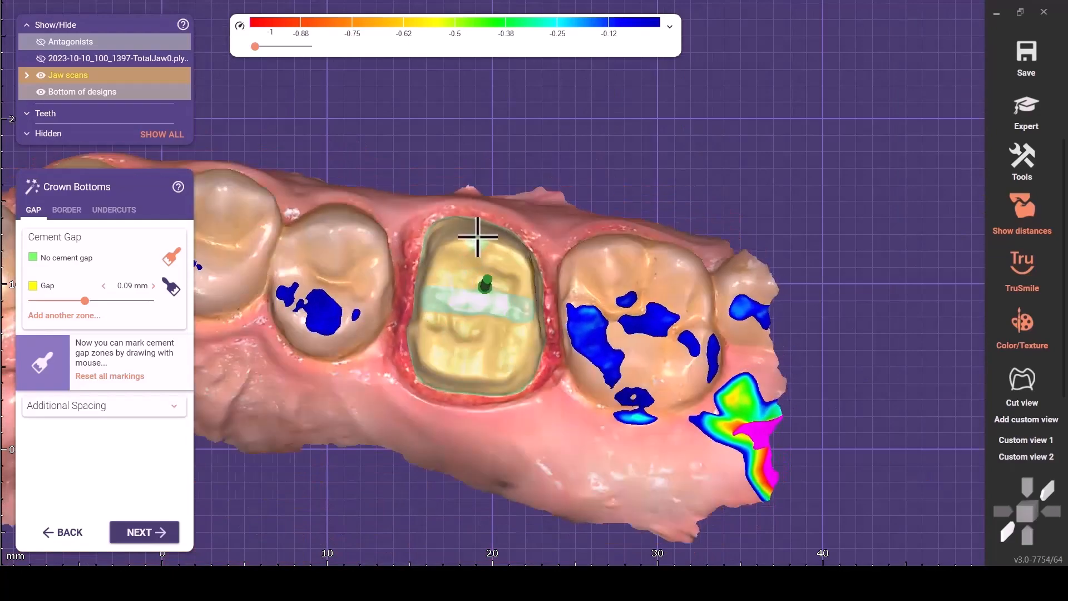
scroll(479, 237, up, 5)
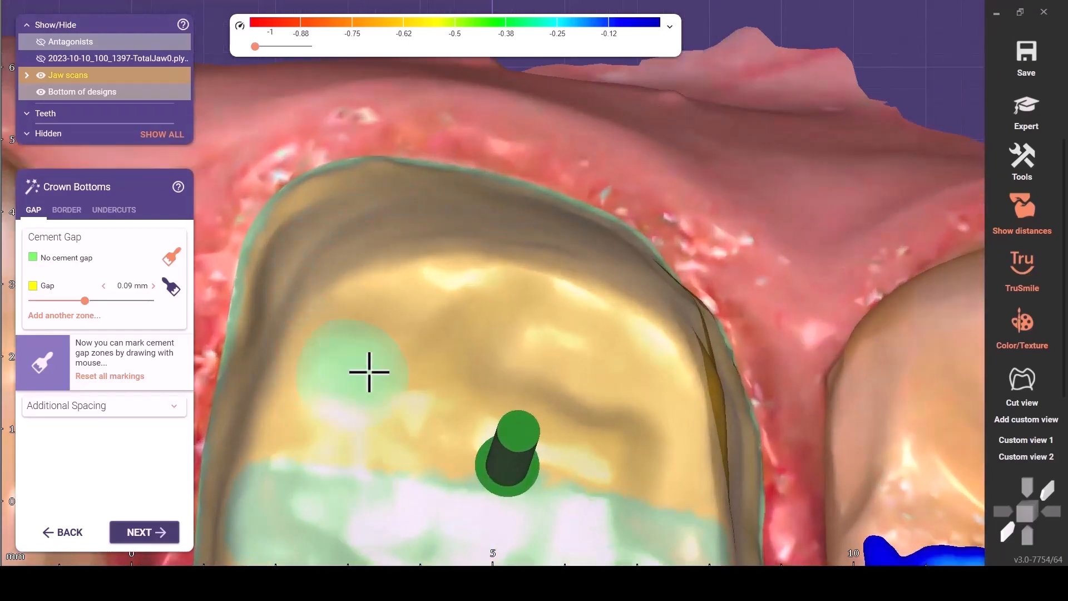
scroll(625, 294, down, 10)
Check and confirm the insertion direction of tooth 26 in occlusal view, and continue to model tooth placement.
right_drag(649, 295, 709, 318)
right_click(614, 348)
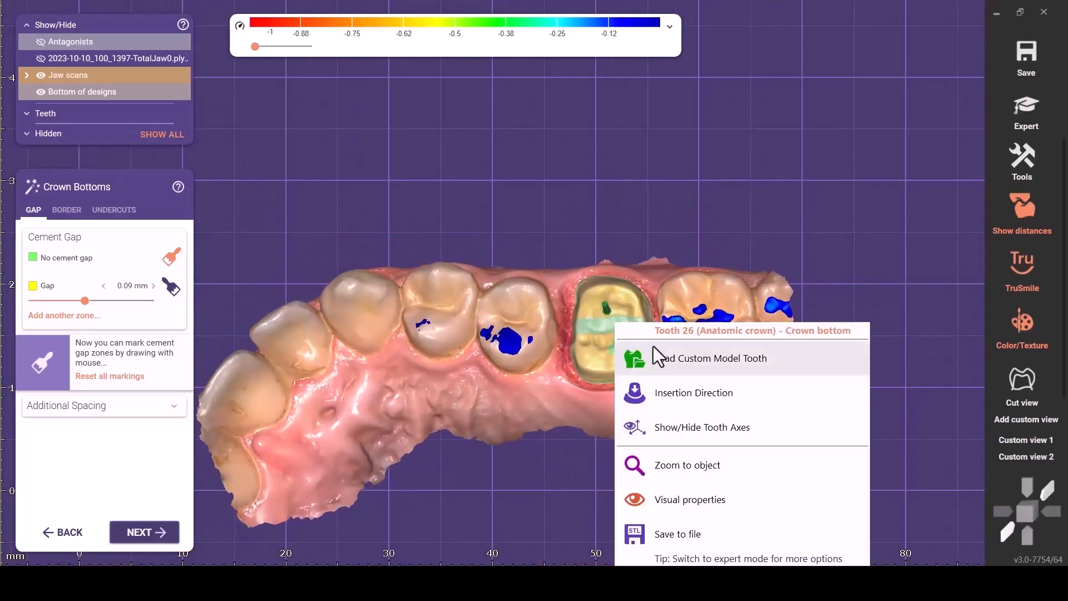
click(679, 389)
scroll(544, 210, up, 10)
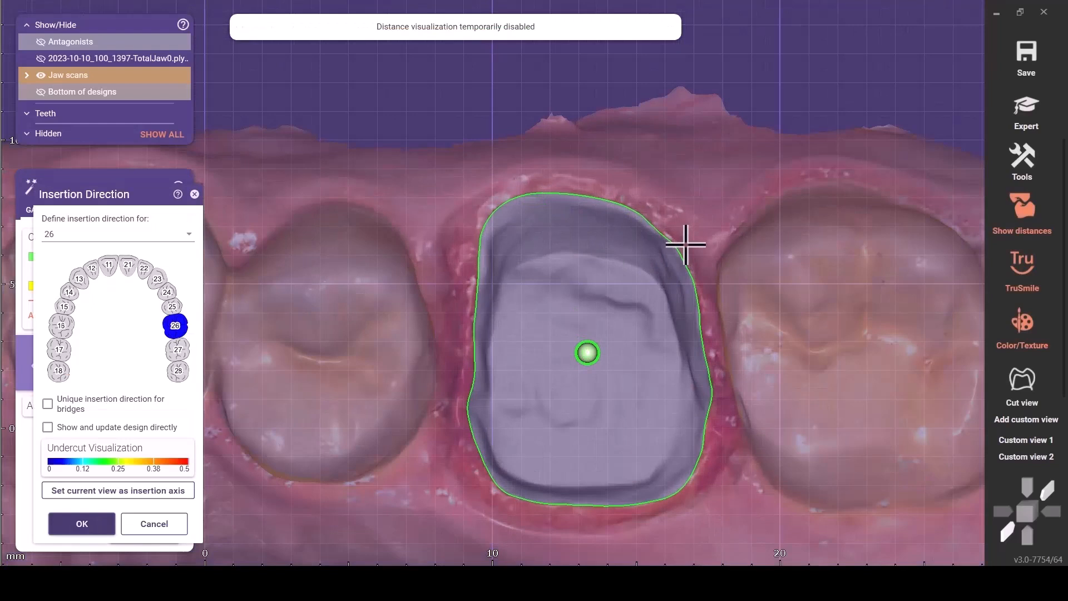
right_drag(685, 244, 690, 241)
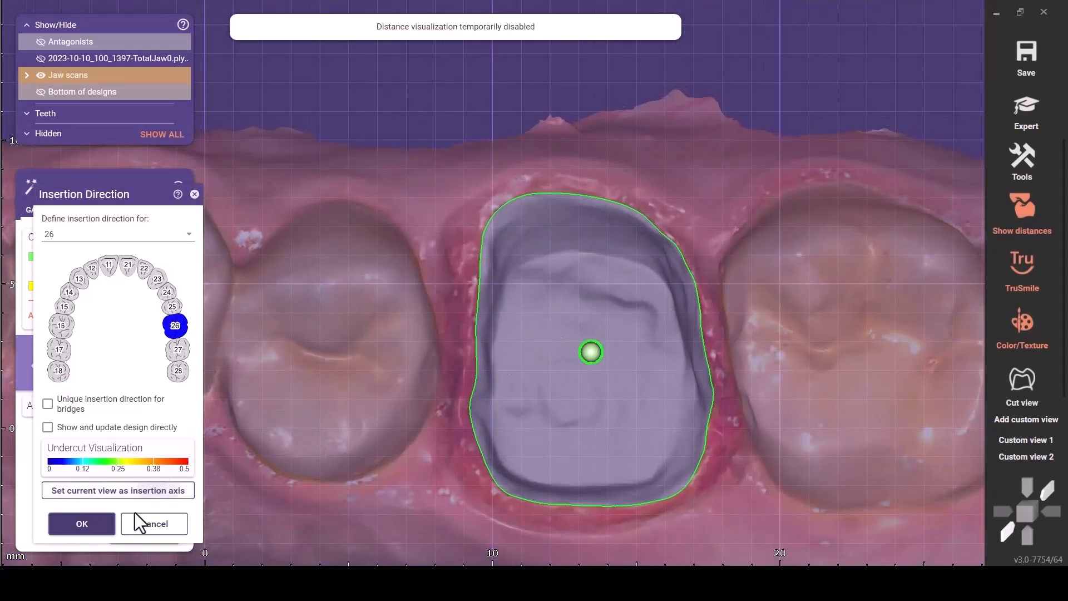
click(79, 527)
click(117, 530)
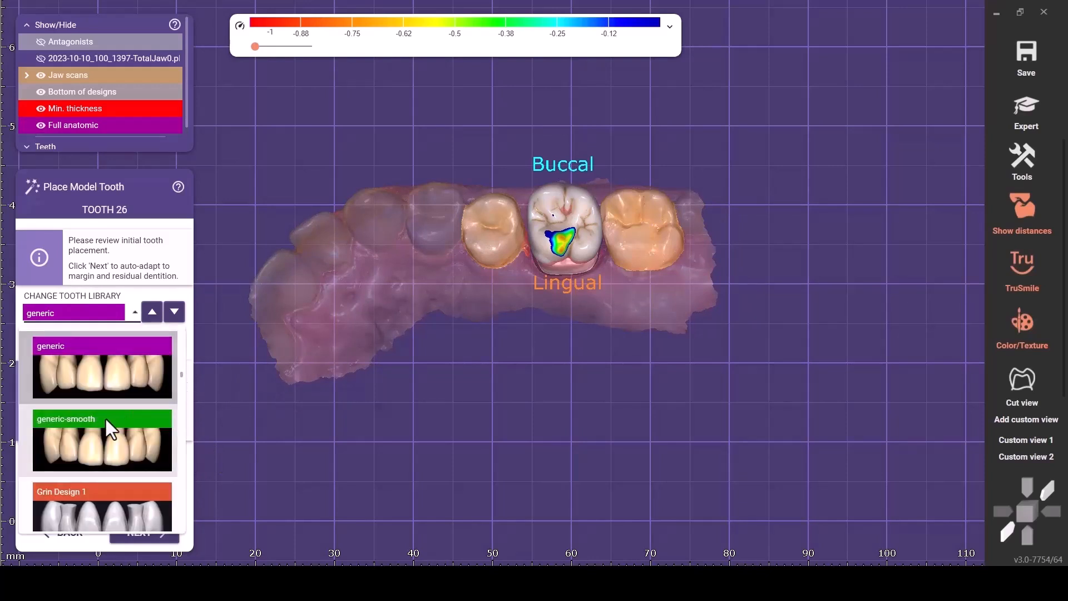
Change the tooth library for tooth 26 to Grin Design 8 and check the placed model tooth.
scroll(104, 420, down, 3)
scroll(102, 432, up, 2)
click(115, 394)
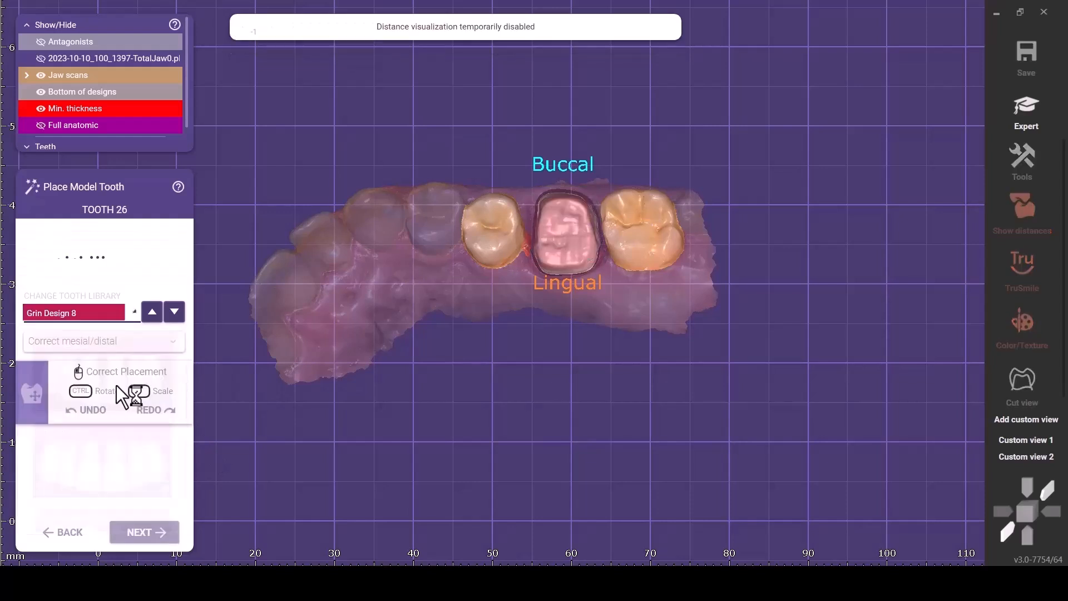
right_drag(582, 337, 588, 332)
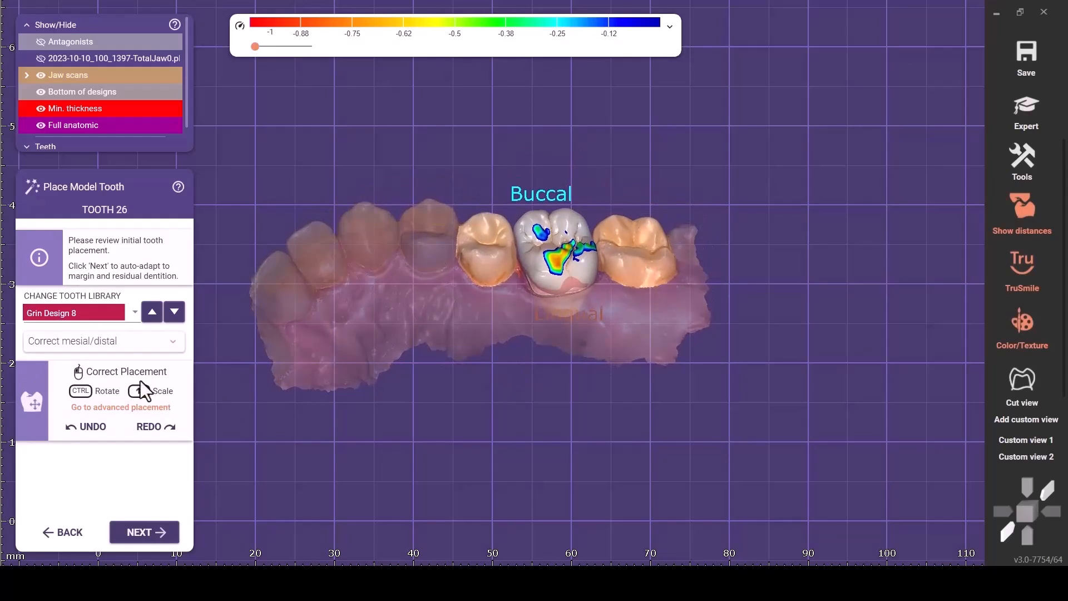
Change the tooth library for tooth 26 to Grin Design 9 and make the jaw scan fully opaque.
click(135, 314)
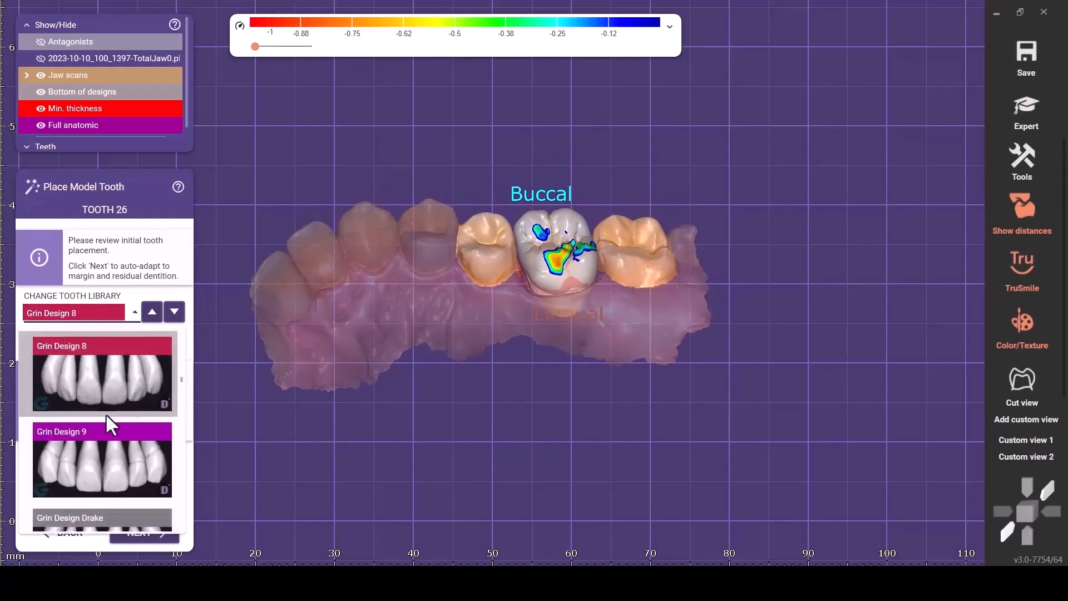
click(105, 449)
right_drag(594, 292, 547, 294)
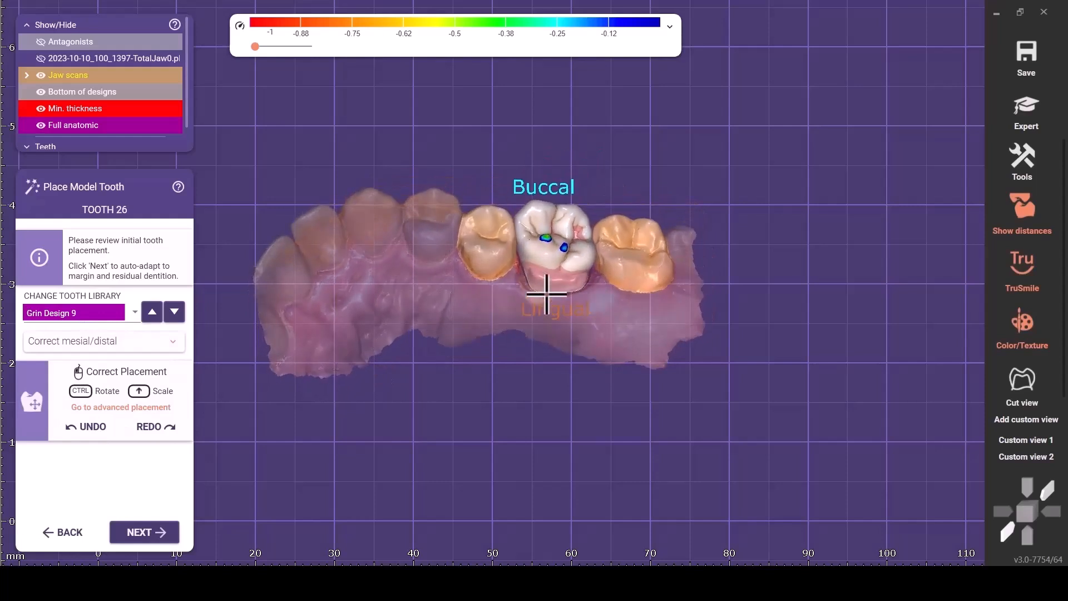
ctrl+scroll(473, 309, up, 3)
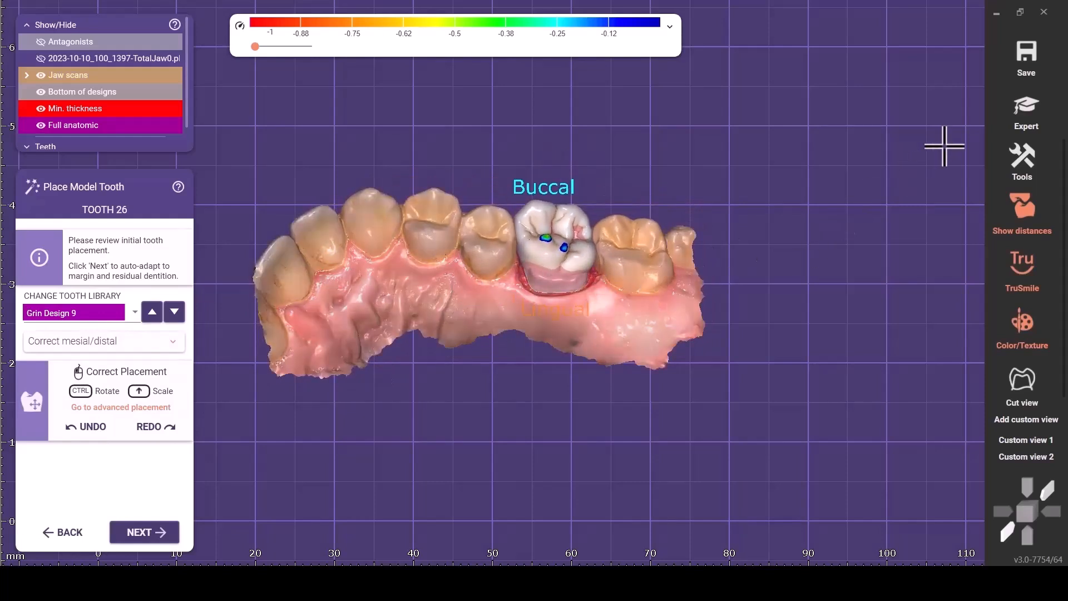
Open the expert Tooth Placement tool for tooth 26 and show contacts to both antagonists and adjacents.
right_click(549, 303)
click(664, 183)
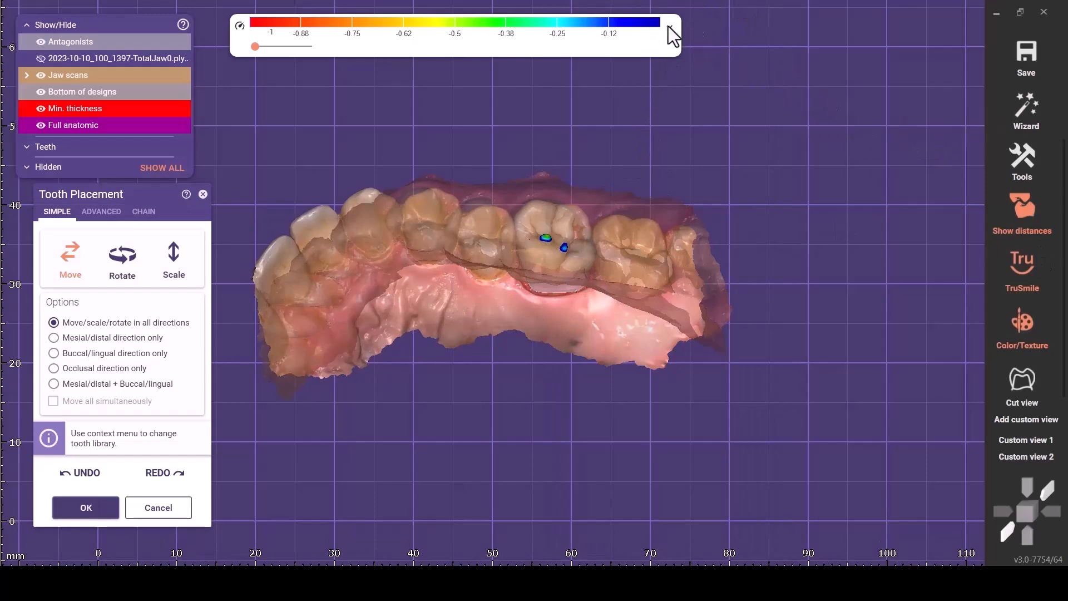
click(670, 26)
click(316, 67)
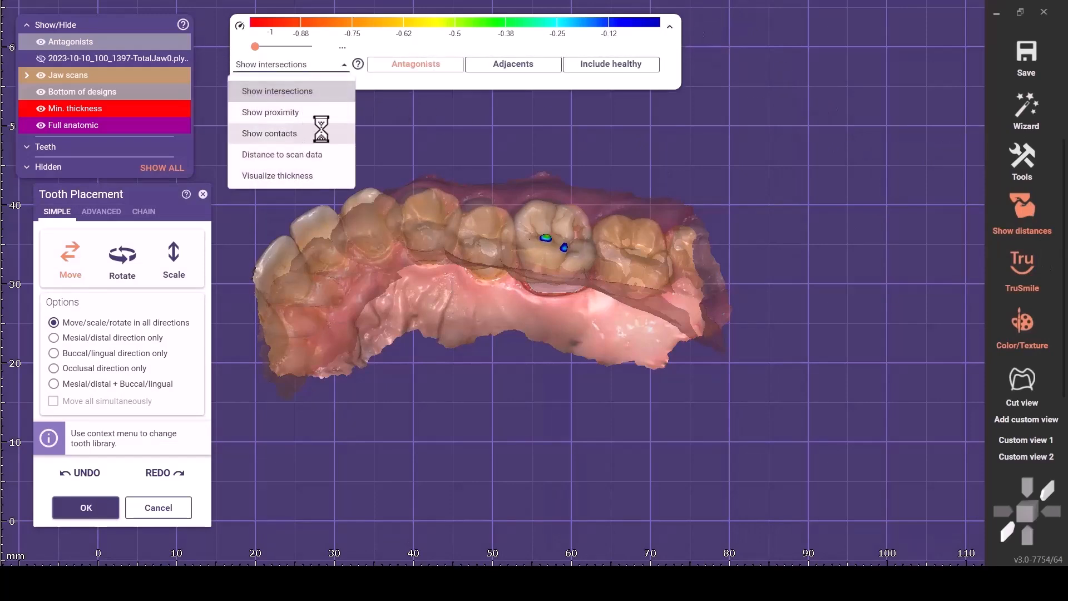
click(294, 134)
click(514, 66)
Shift the model tooth in occlusal view to fit it between the neighbouring teeth.
right_drag(602, 310, 596, 372)
drag(573, 363, 558, 362)
right_drag(557, 361, 580, 372)
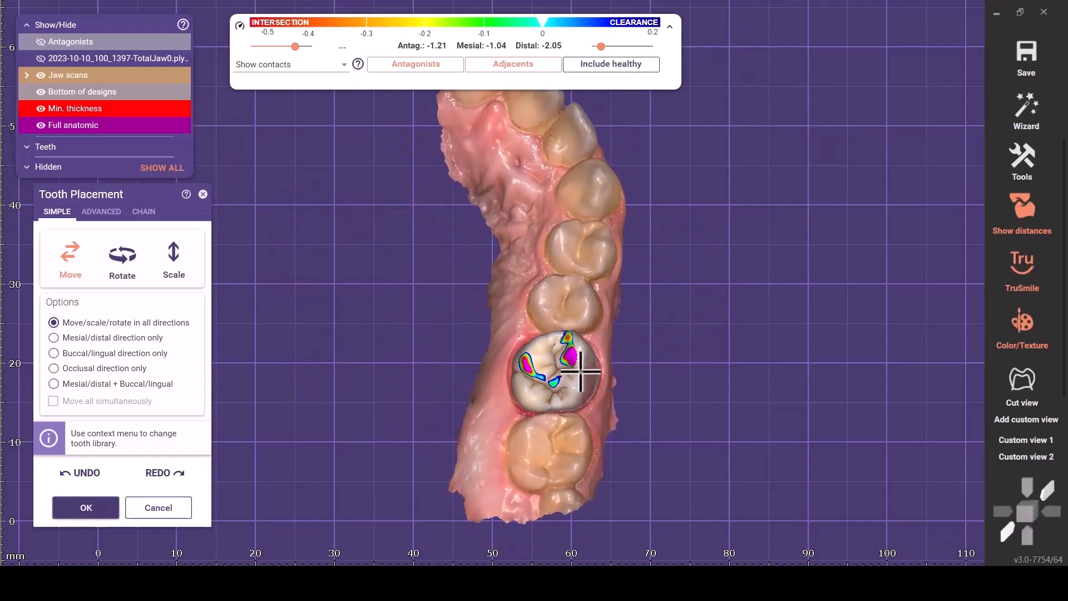
drag(578, 382, 601, 391)
right_drag(601, 391, 948, 503)
Check tooth 26 against the antagonist in buccal view and examine its contacts in occlusal view with the antagonist hidden.
key(a)
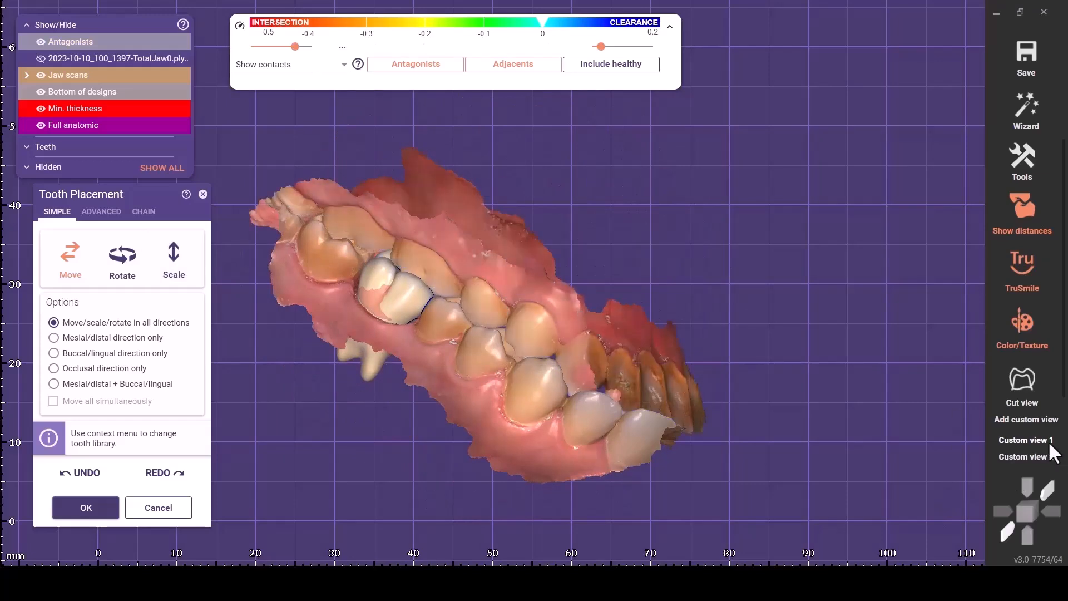
click(1047, 490)
scroll(552, 311, up, 5)
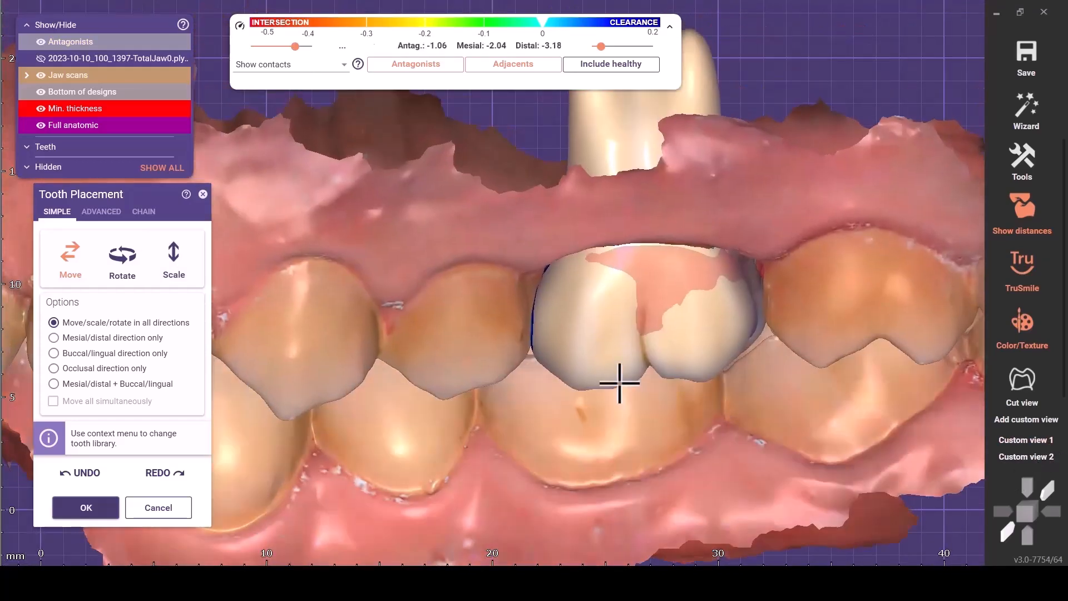
scroll(640, 356, down, 5)
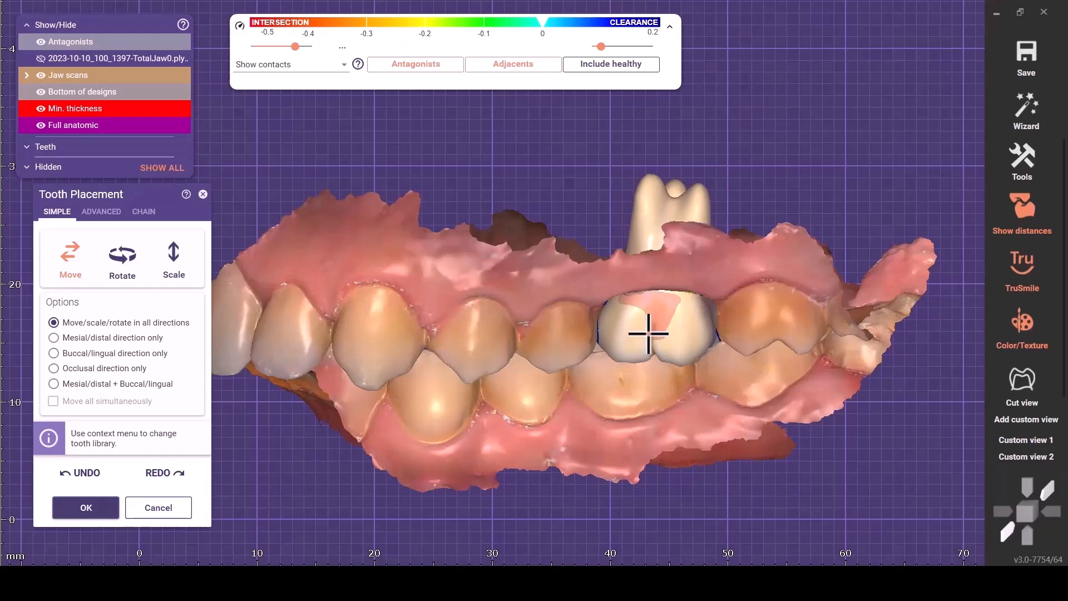
key(a)
key(o)
shift+middle_click(762, 322)
shift+middle_click(765, 326)
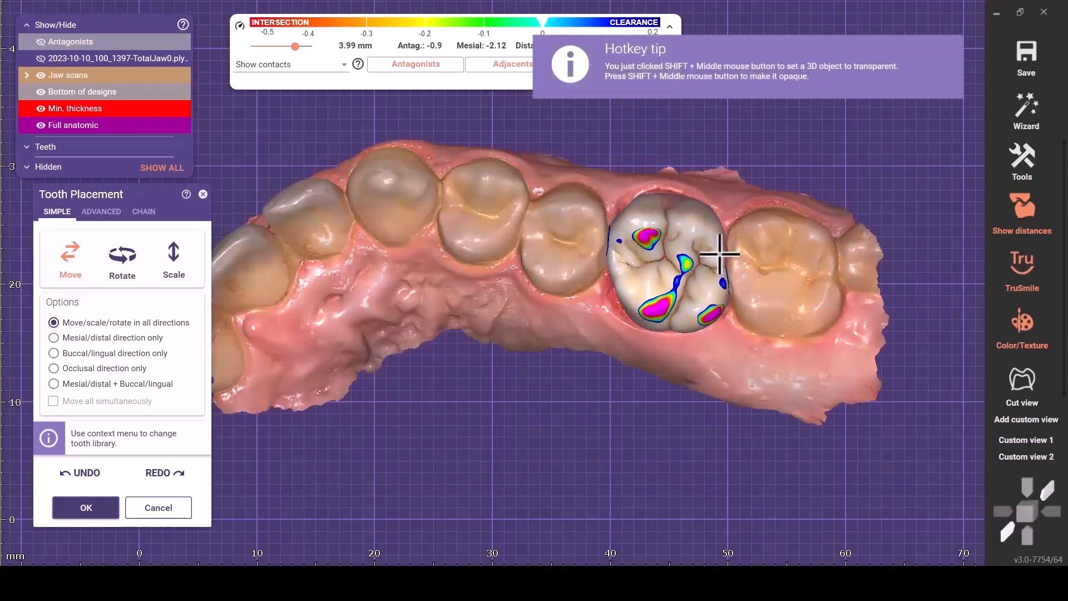
right_drag(720, 254, 470, 401)
Switch to advanced tooth placement and check the cusps and contacts of tooth 26 from the occlusal and buccal sides.
click(101, 212)
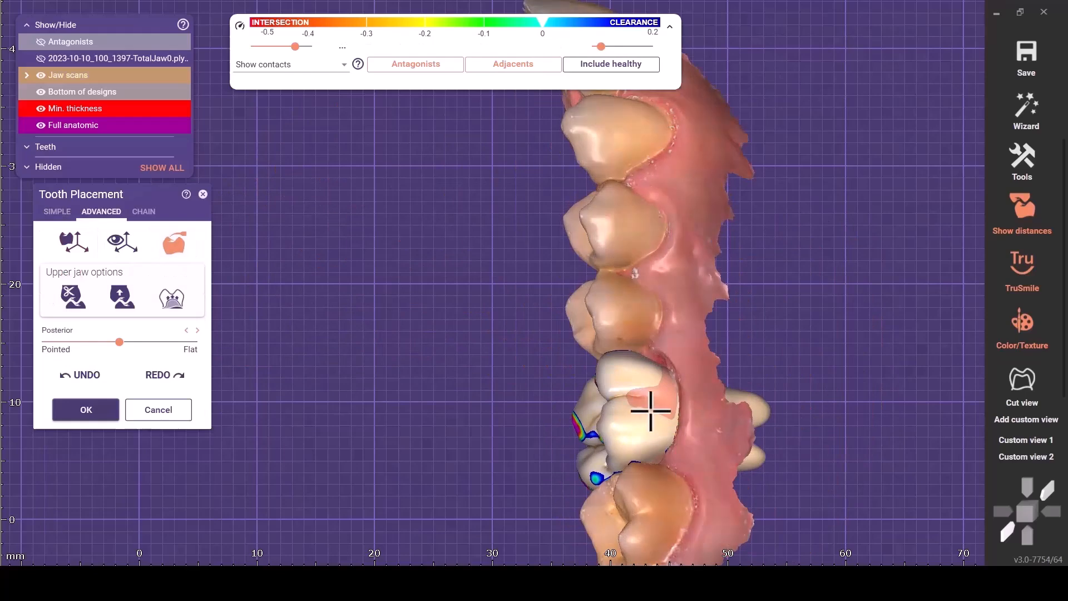
right_drag(580, 368, 661, 398)
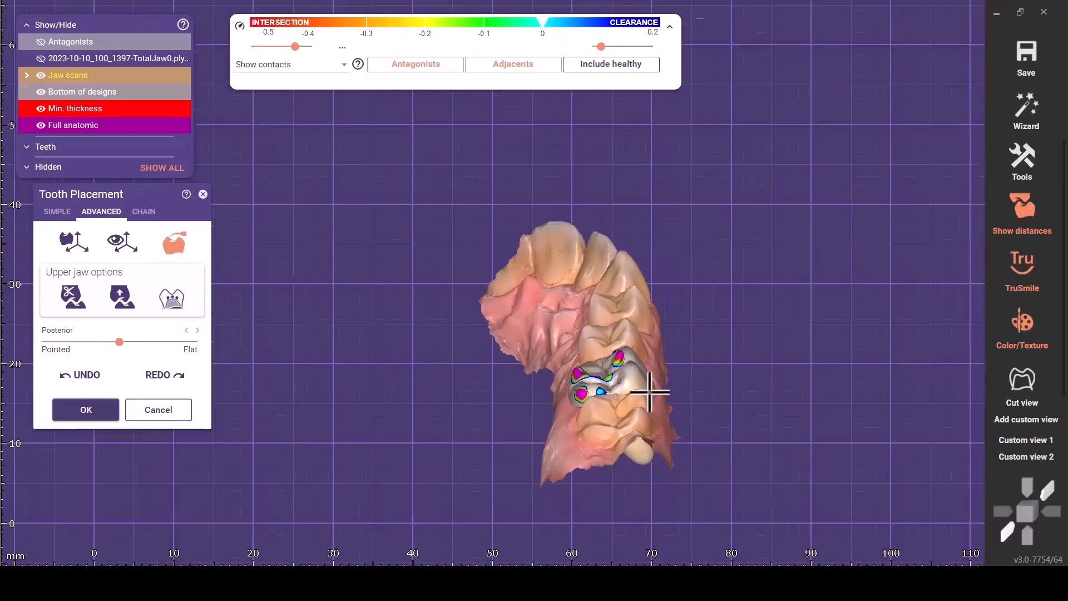
scroll(637, 339, up, 3)
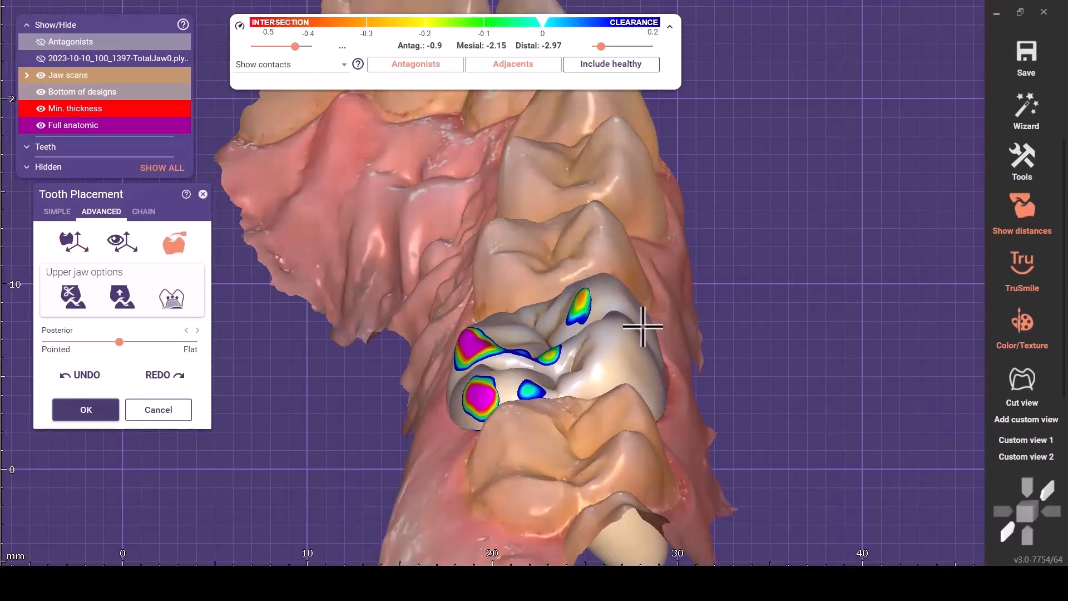
click(1045, 459)
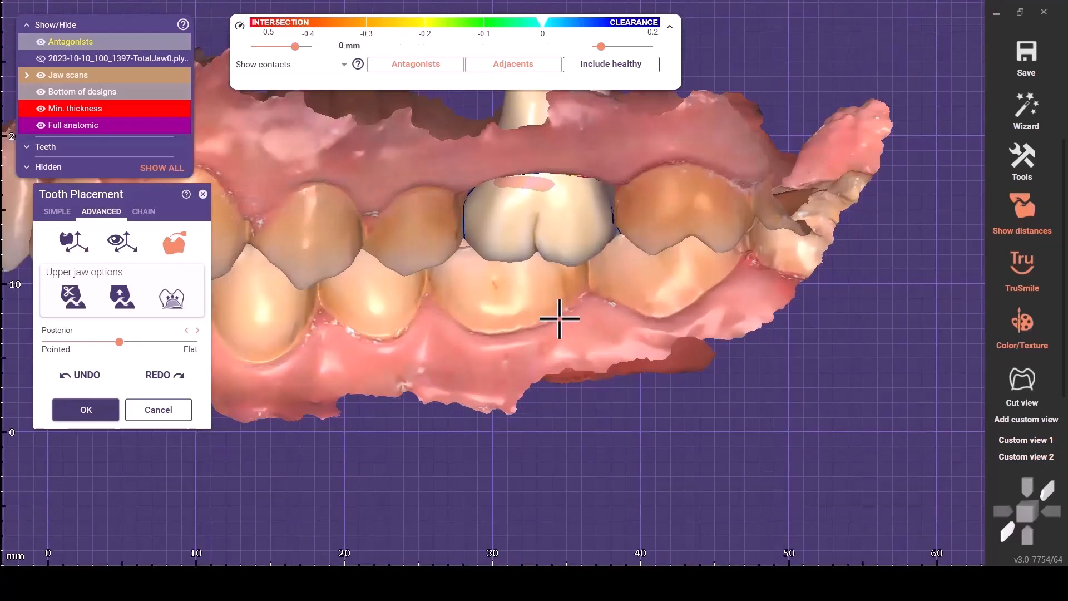
right_drag(559, 318, 564, 354)
key(ctrl+1)
right_drag(542, 318, 494, 350)
scroll(494, 351, up, 3)
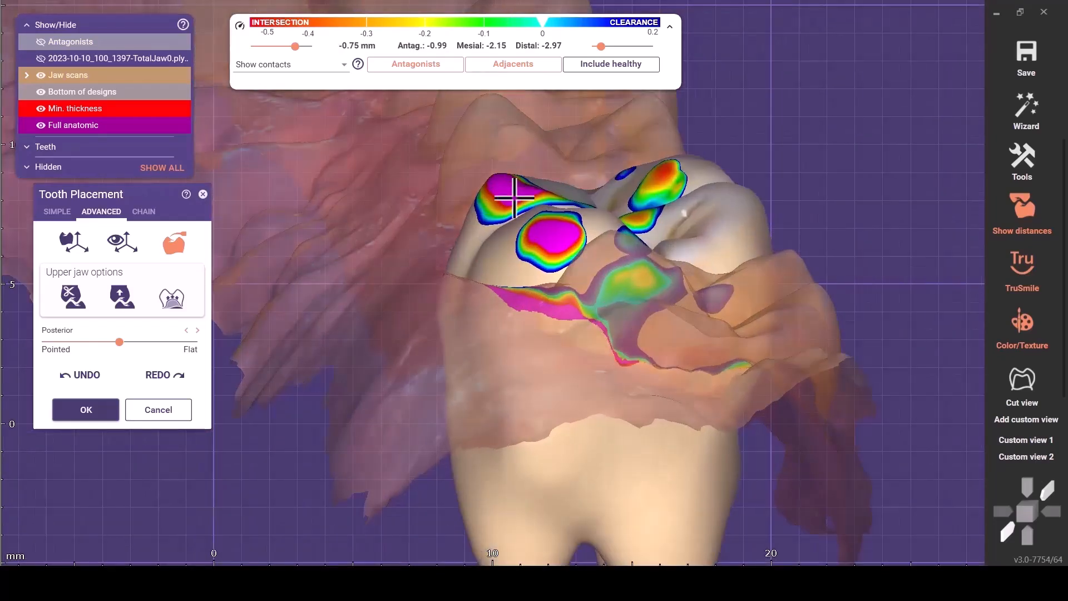
Refine the position of tooth 26 for lighter occlusal contacts and undo the last placement change.
right_drag(506, 187, 645, 177)
right_drag(635, 242, 582, 250)
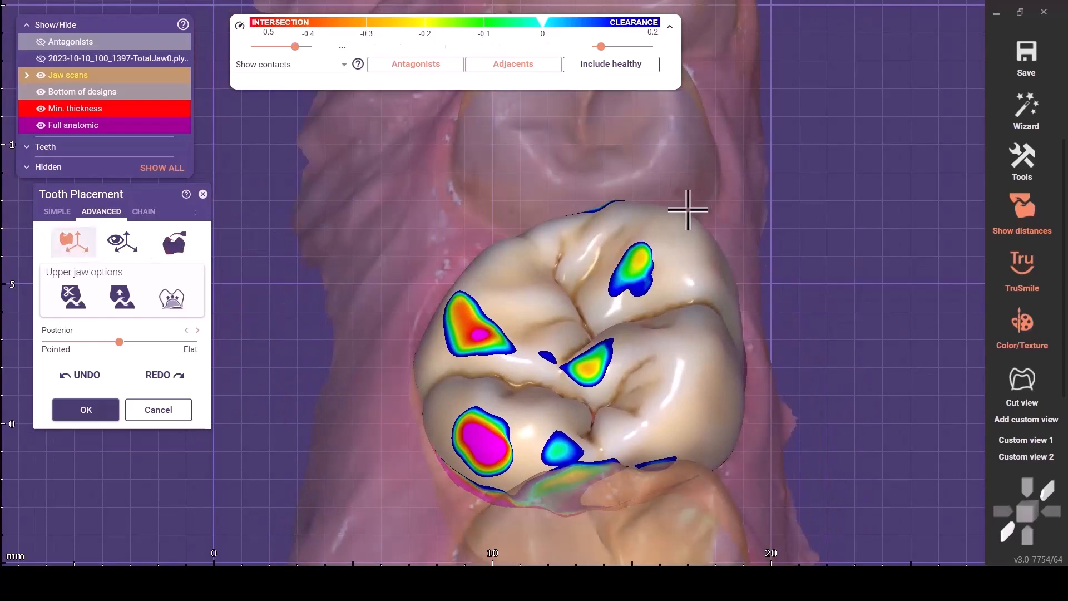
right_drag(589, 295, 595, 313)
click(1026, 456)
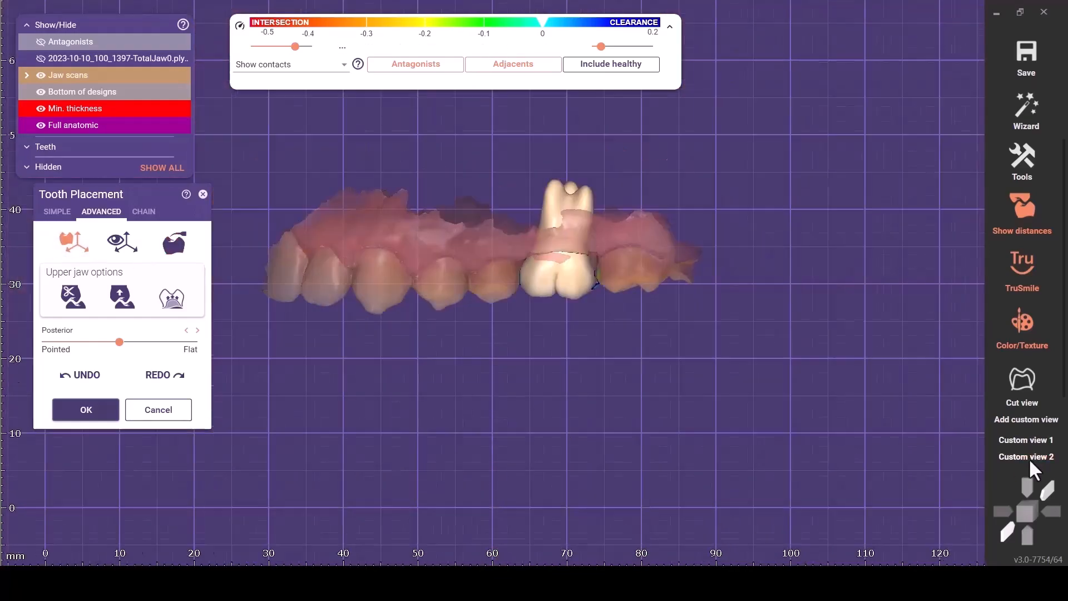
right_drag(683, 295, 553, 265)
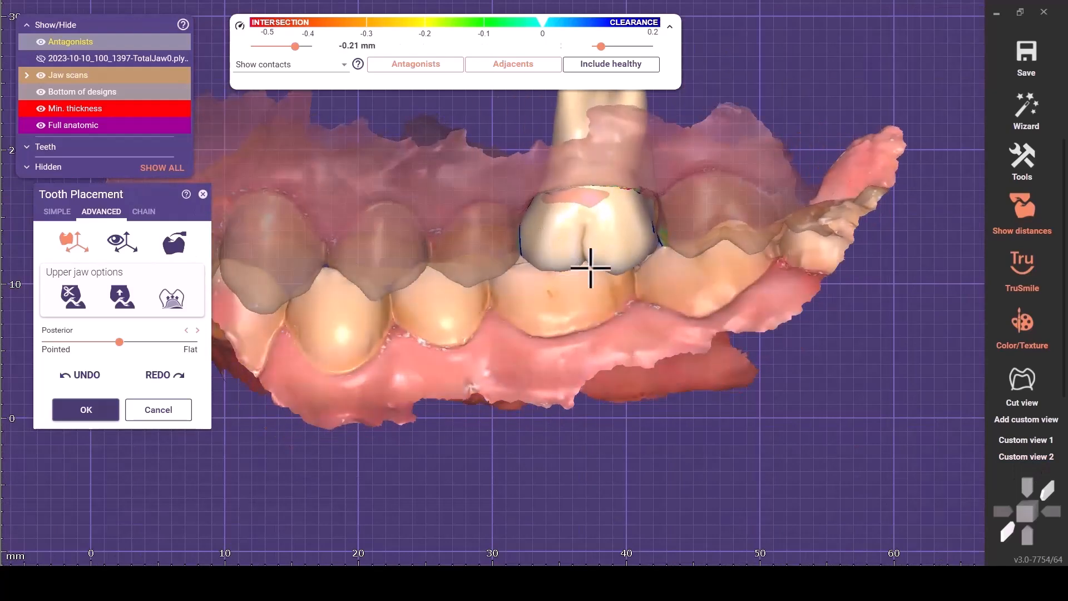
click(89, 376)
Move the model tooth slightly distally in occlusal view and check its contacts with the antagonist and neighbouring teeth.
right_drag(516, 366, 489, 417)
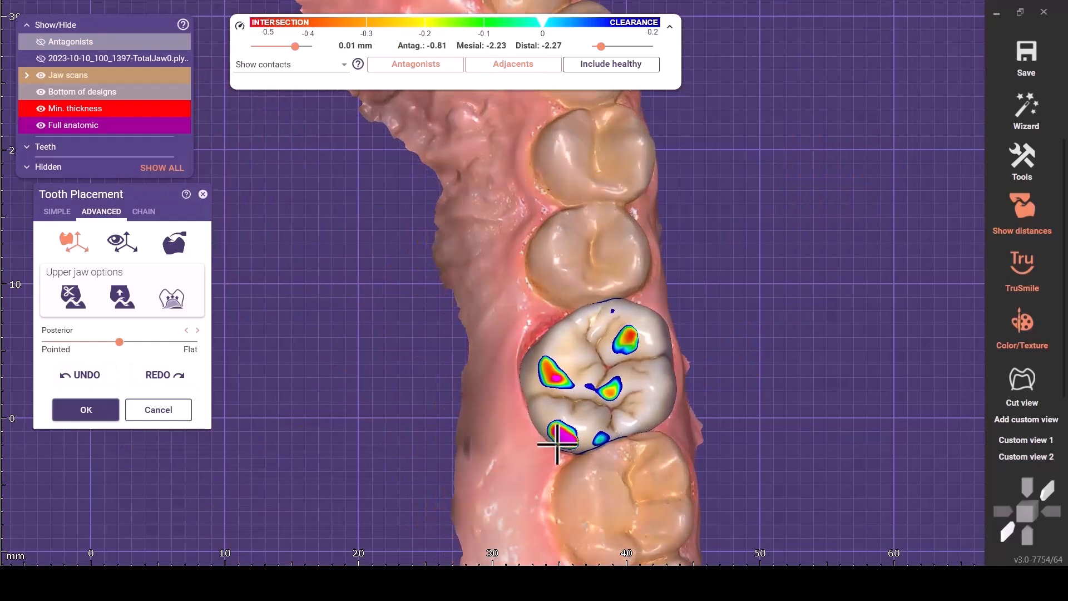
right_drag(550, 460, 526, 462)
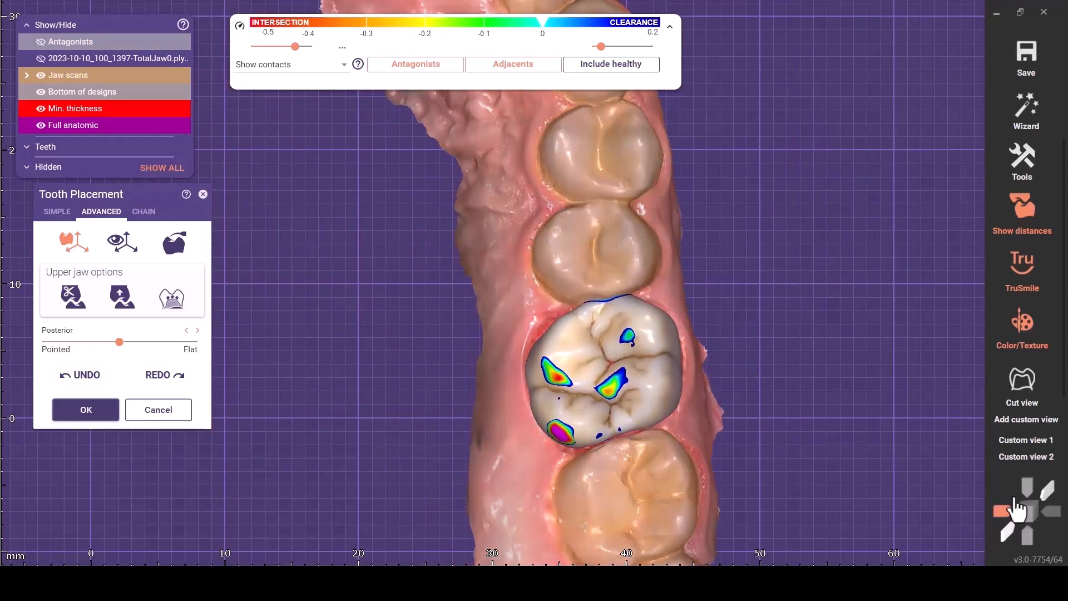
click(1029, 480)
click(1033, 472)
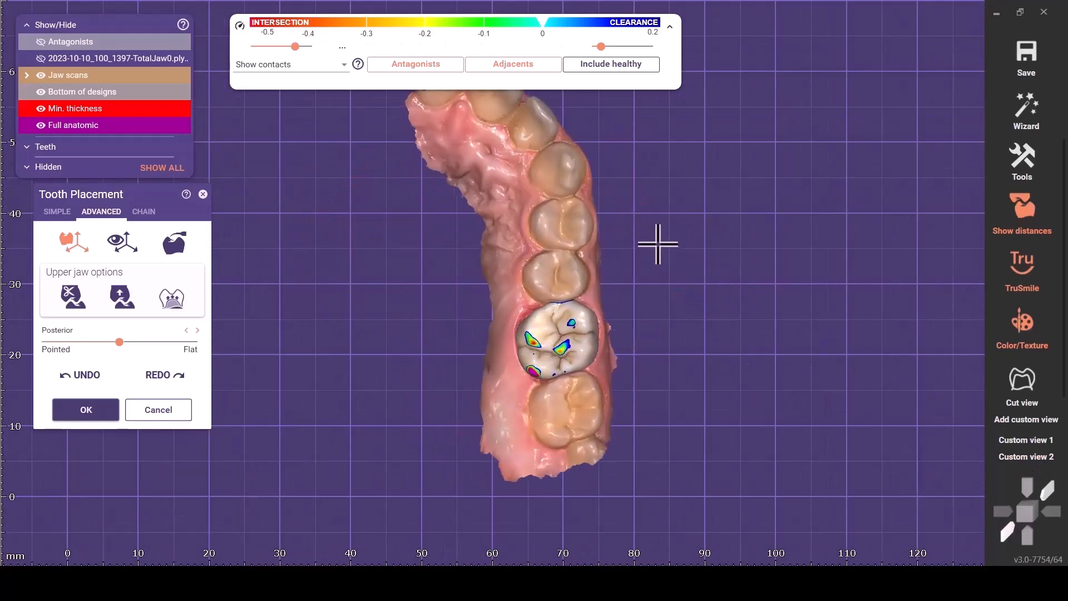
scroll(556, 322, up, 5)
scroll(556, 321, up, 2)
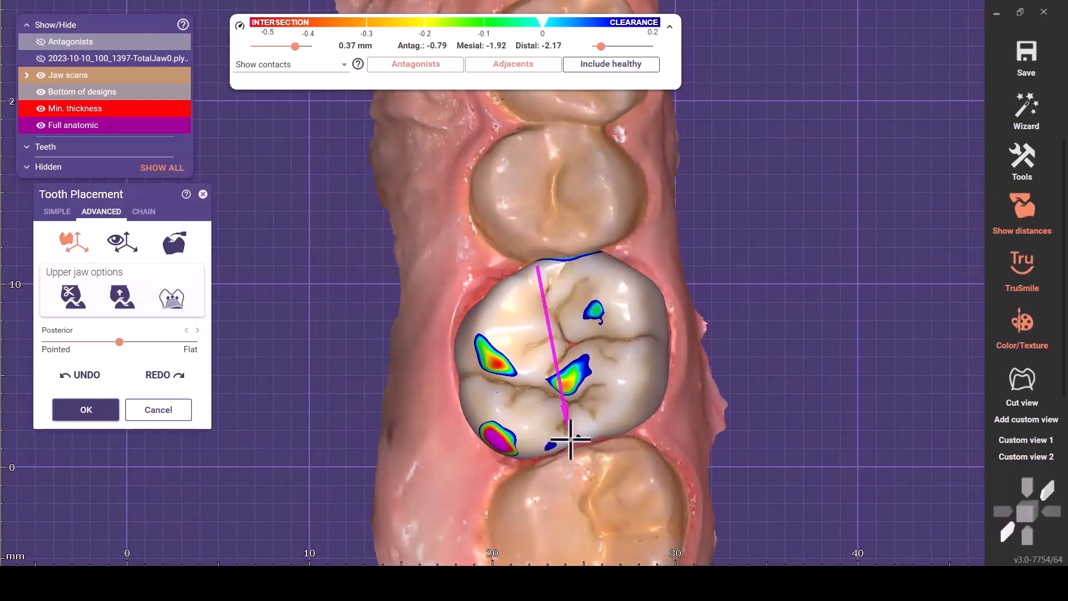
right_drag(573, 438, 423, 302)
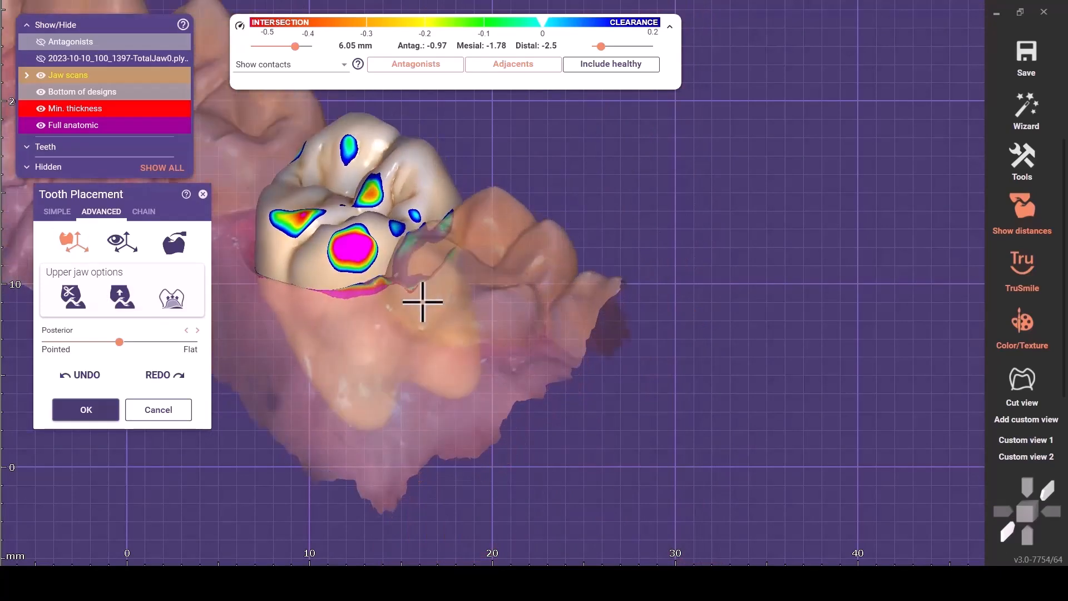
Accept the placement of tooth 26 after checking it against the antagonist, and continue in the wizard to Free-Forming.
click(98, 412)
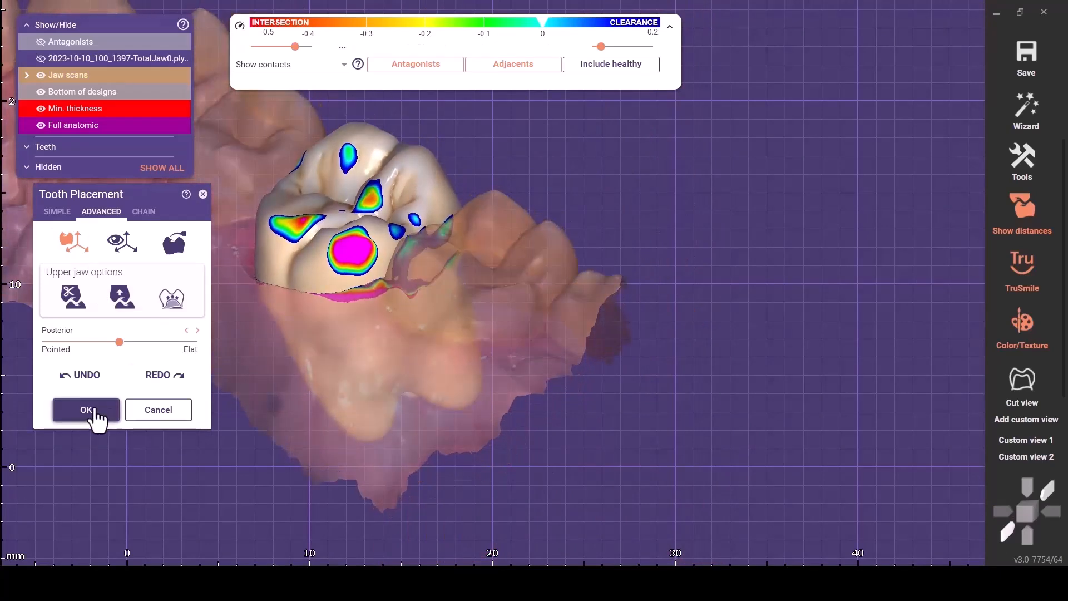
key(ctrl+a)
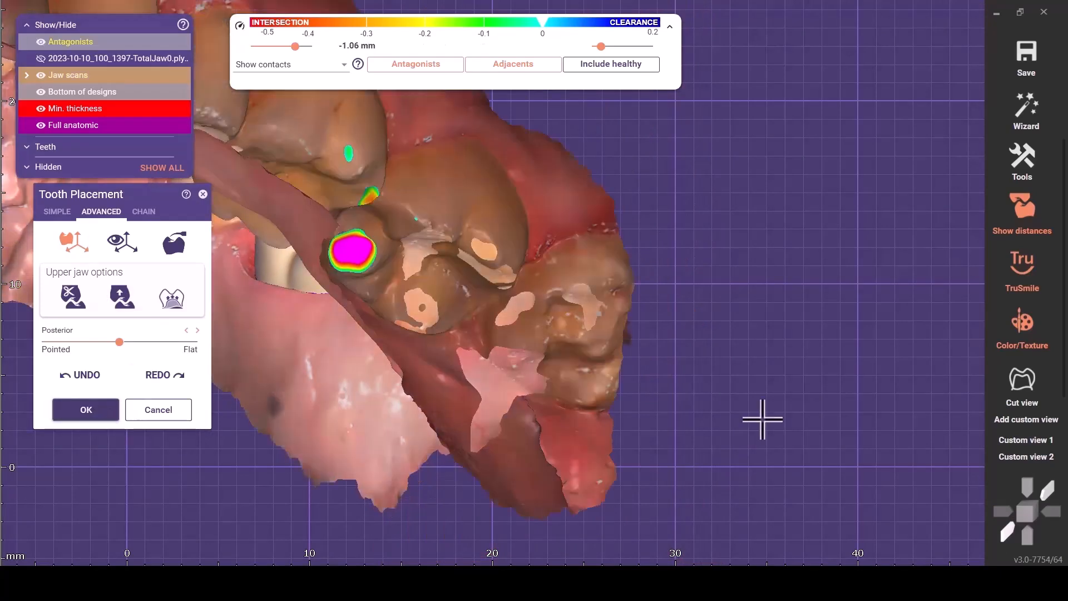
click(1038, 457)
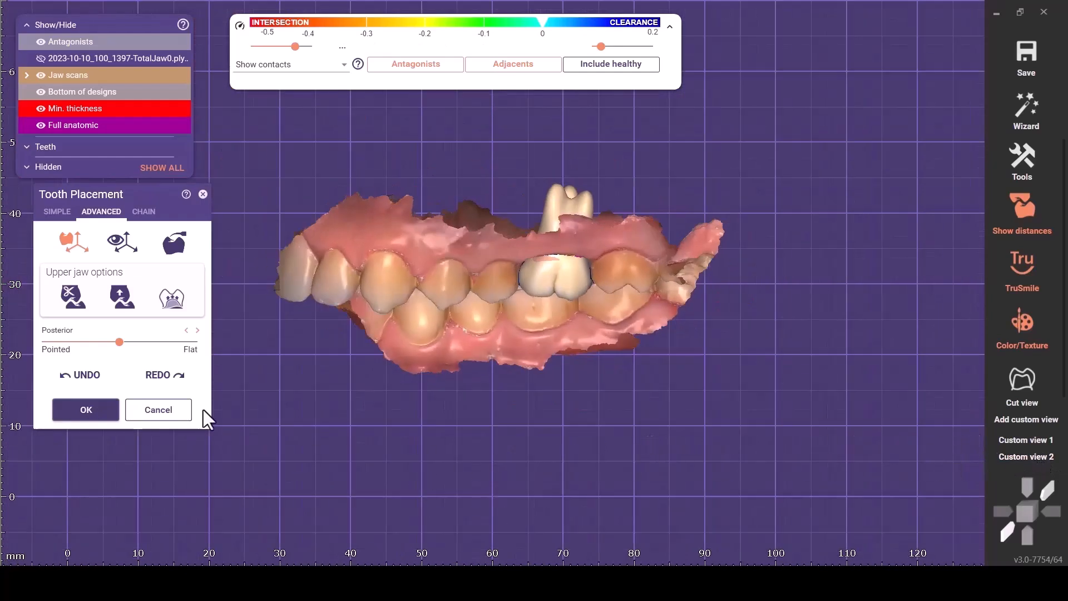
click(66, 417)
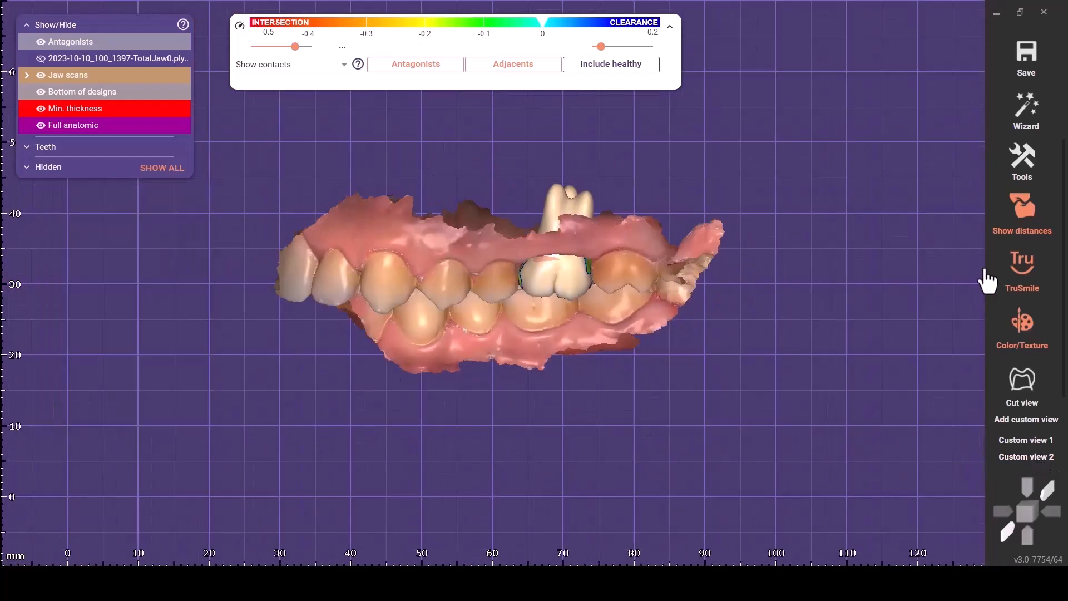
click(1027, 122)
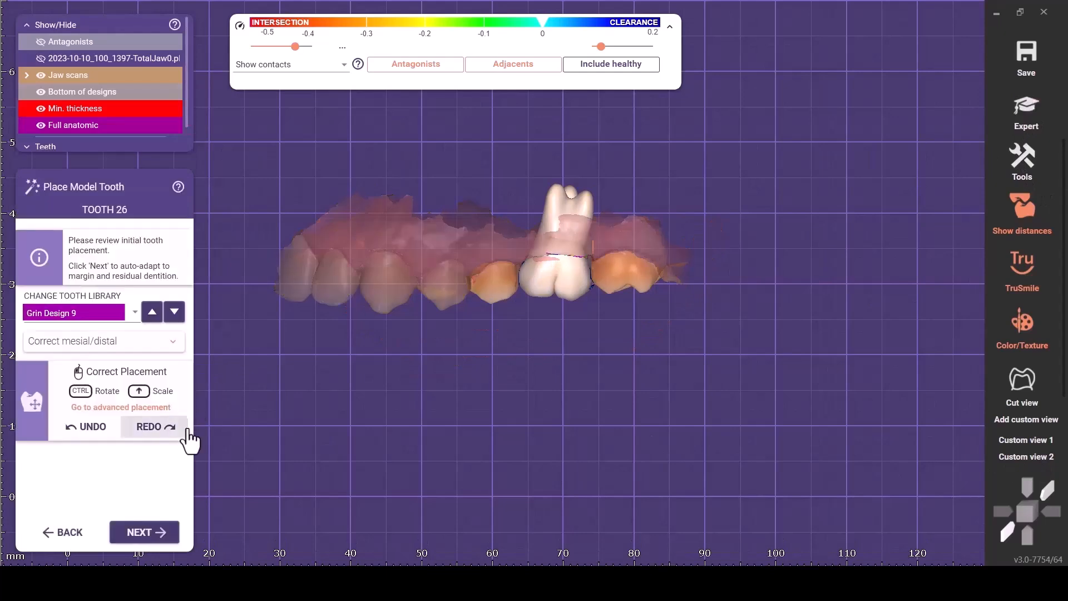
click(145, 532)
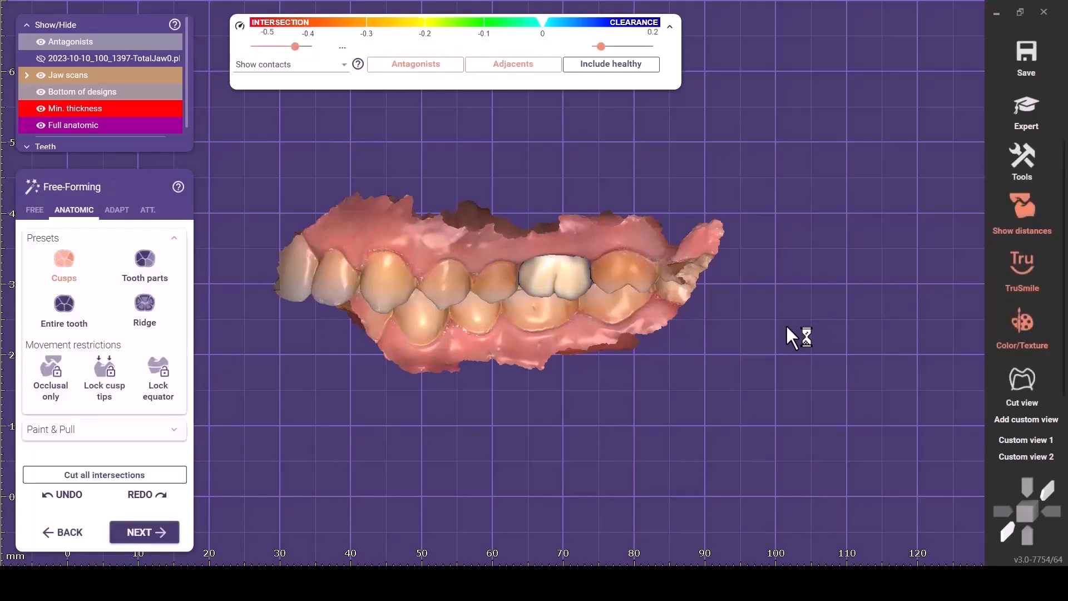
Hide the jaw scans and antagonist to isolate the crown, and turn off the TruSmile rendering.
mouse_move(662, 276)
right_down()
mouse_move(639, 283)
mouse_move(645, 270)
right_up()
key(j)
middle_drag(733, 278, 582, 293)
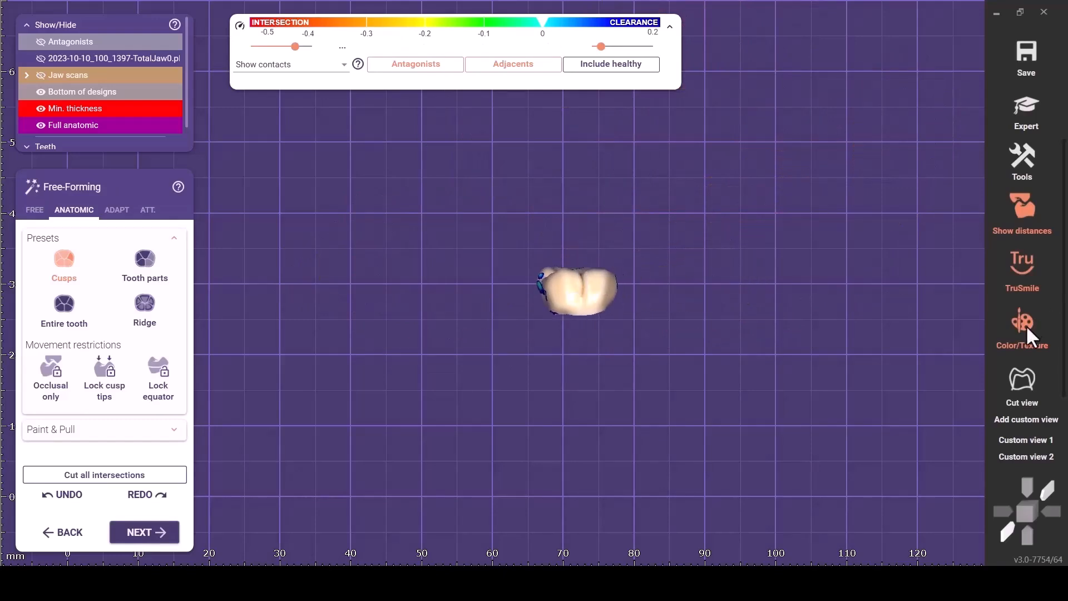
click(1027, 281)
scroll(544, 286, up, 5)
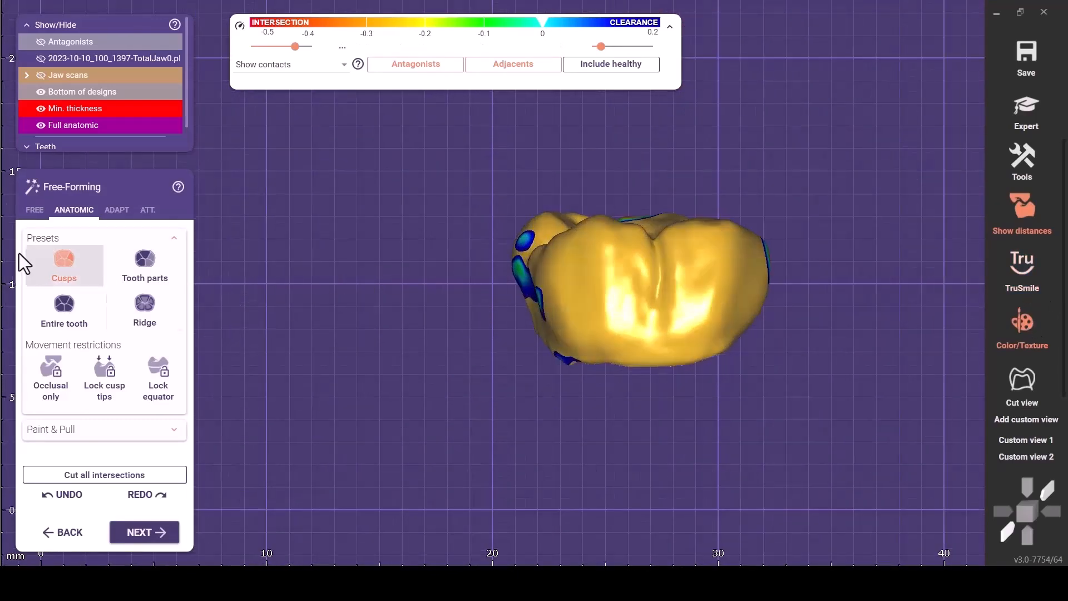
Set up the free Add/Remove brush with lower strength and a smaller brush size, and inspect the crown's surfaces.
click(34, 212)
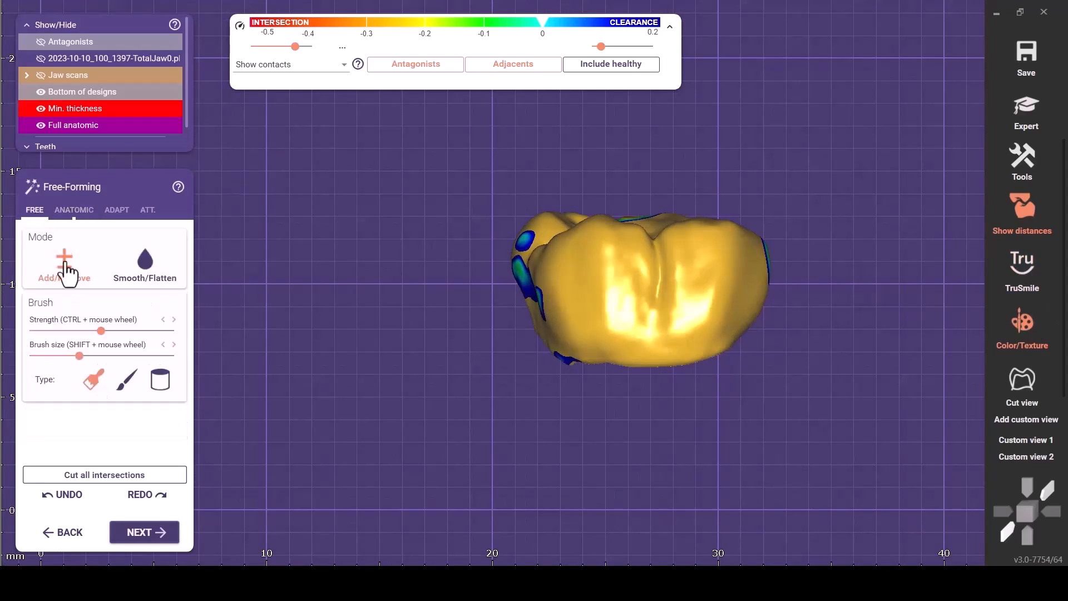
scroll(584, 328, up, 1)
ctrl+scroll(606, 298, down, 3)
shift+scroll(603, 294, down, 3)
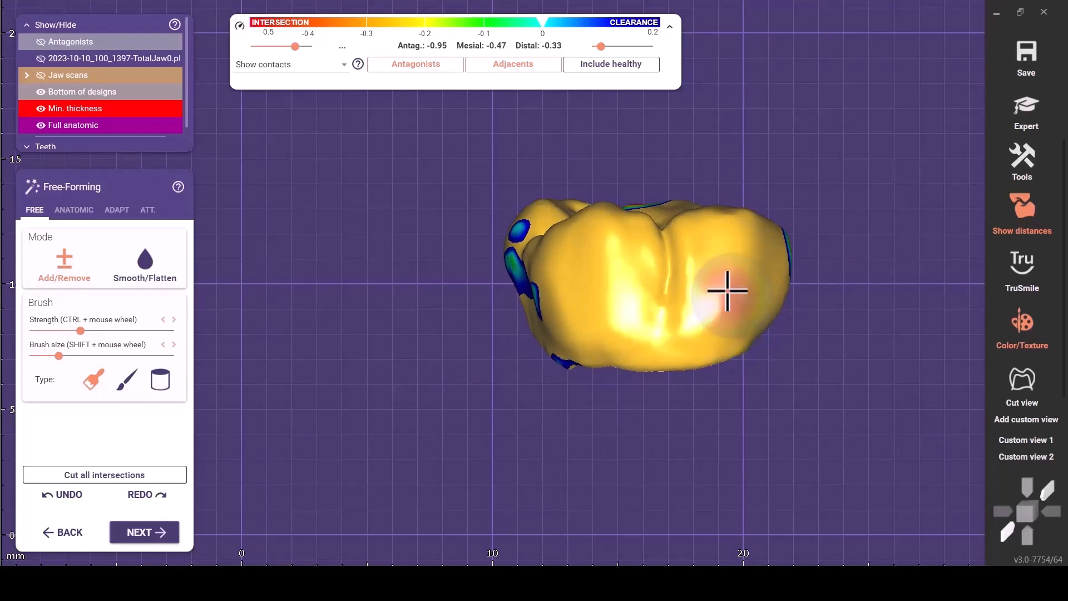
right_drag(633, 328, 634, 332)
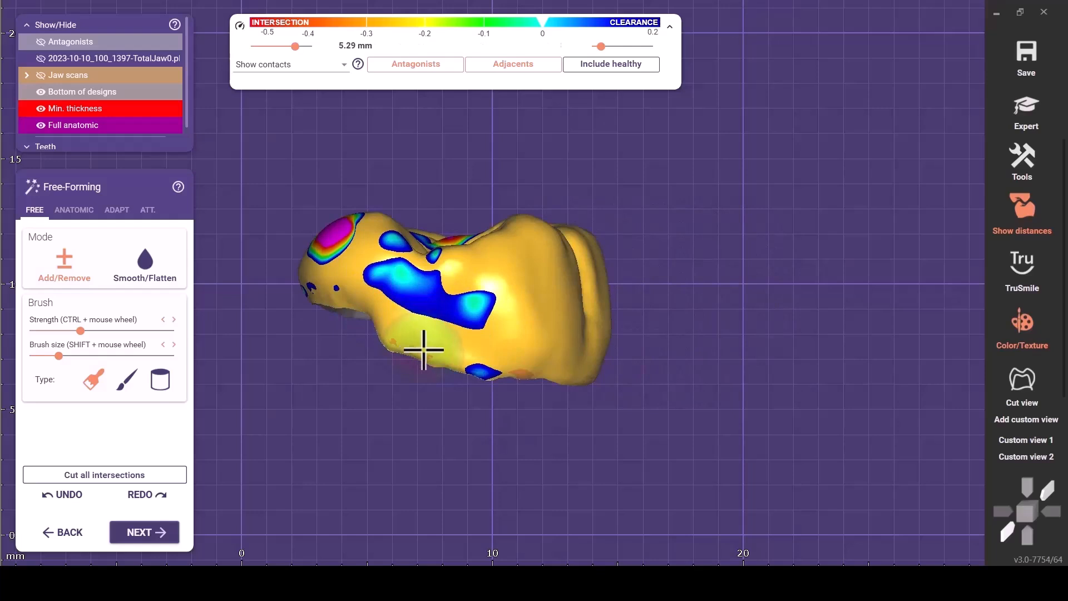
right_drag(435, 288, 491, 321)
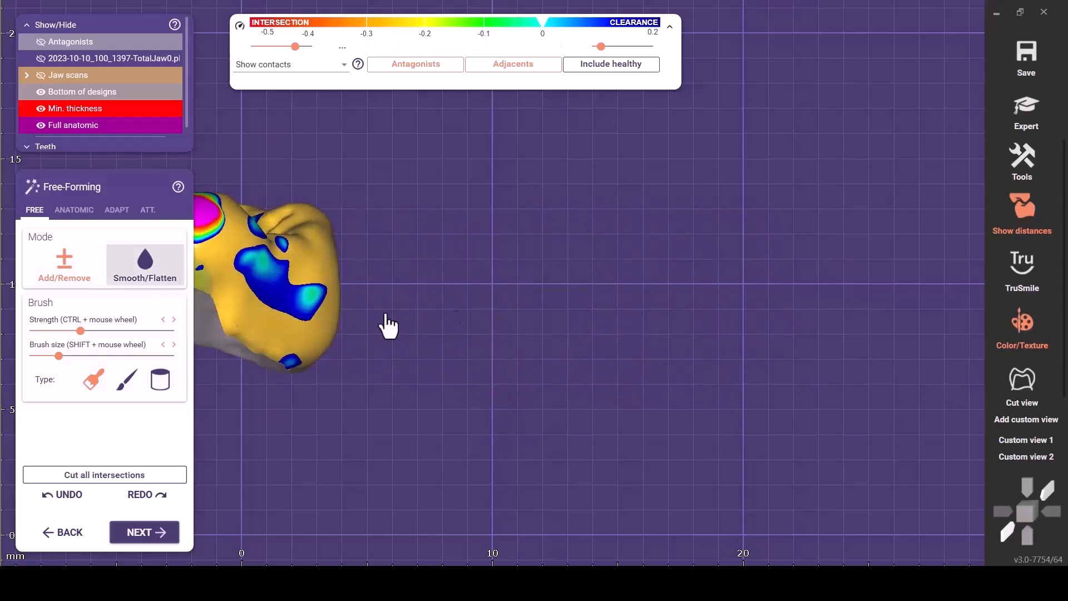
Increase the opacity of the Min. thickness layer and remove material from the crown's strongly intersecting cusp and proximal contact.
mouse_move(298, 261)
right_down()
mouse_move(549, 281)
mouse_move(615, 305)
mouse_move(582, 281)
right_up()
shift+drag(552, 270, 306, 214)
drag(108, 111, 169, 99)
mouse_move(392, 240)
shift+mouse_down()
mouse_move(489, 248)
mouse_move(469, 262)
mouse_move(369, 239)
mouse_move(533, 252)
shift+mouse_up()
mouse_move(532, 251)
right_down()
mouse_move(519, 269)
mouse_move(525, 262)
right_up()
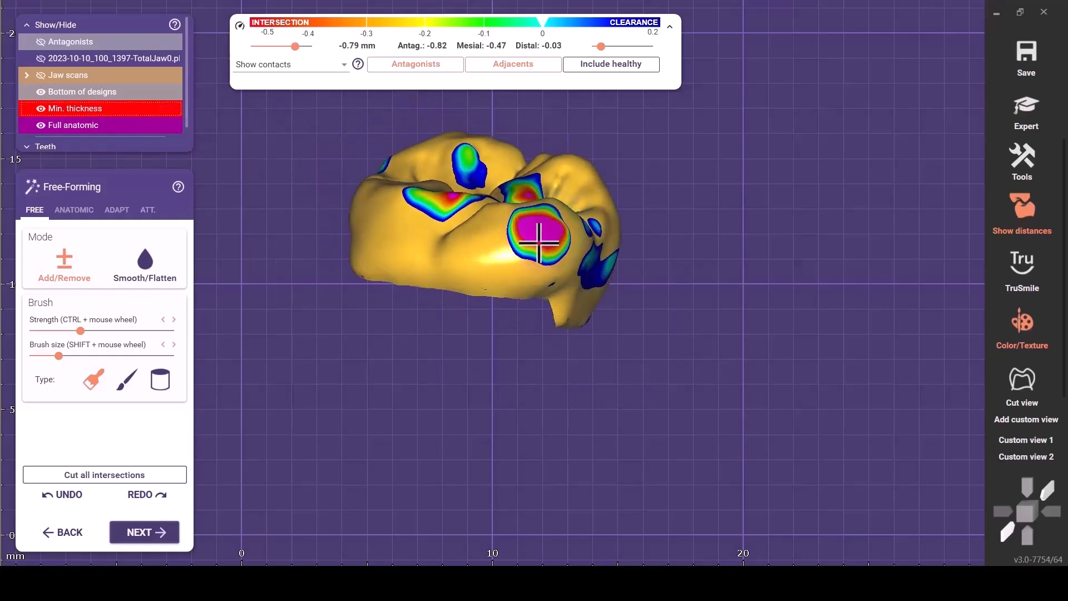
shift+drag(536, 236, 535, 256)
right_drag(539, 250, 683, 217)
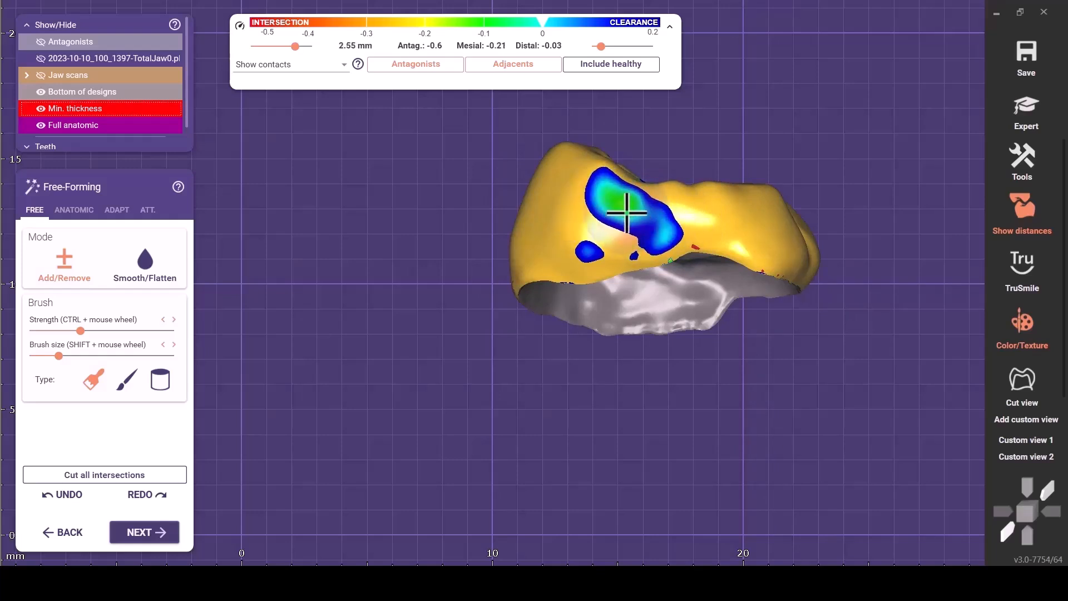
Lower the brush strength and touch up the spots along the crown's margin where the minimum thickness layer shows through.
scroll(644, 200, down, 3)
right_drag(660, 185, 685, 213)
middle_drag(865, 260, 543, 190)
scroll(536, 261, up, 4)
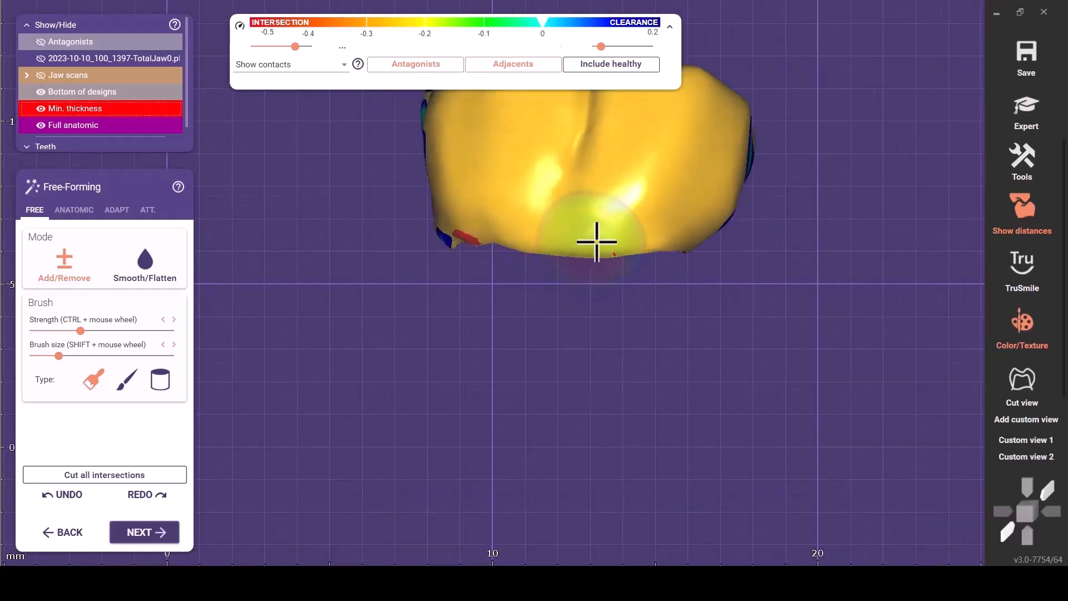
mouse_move(620, 253)
shift+mouse_down()
mouse_move(644, 267)
mouse_move(611, 238)
mouse_move(617, 262)
mouse_move(618, 251)
shift+mouse_up()
click(617, 251)
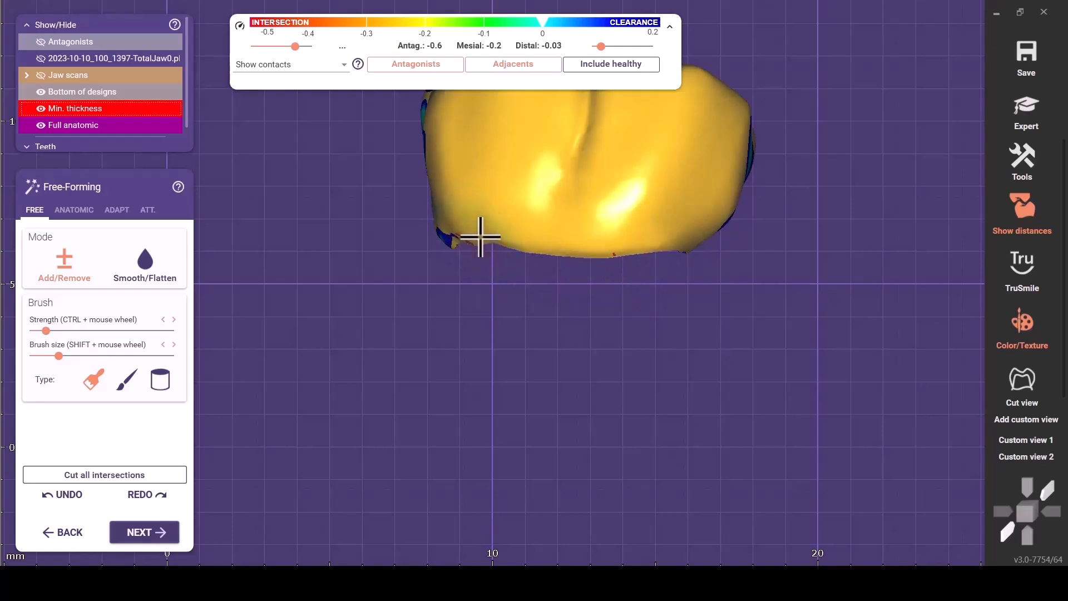
scroll(739, 195, down, 3)
right_drag(729, 201, 654, 212)
scroll(653, 212, up, 4)
click(648, 166)
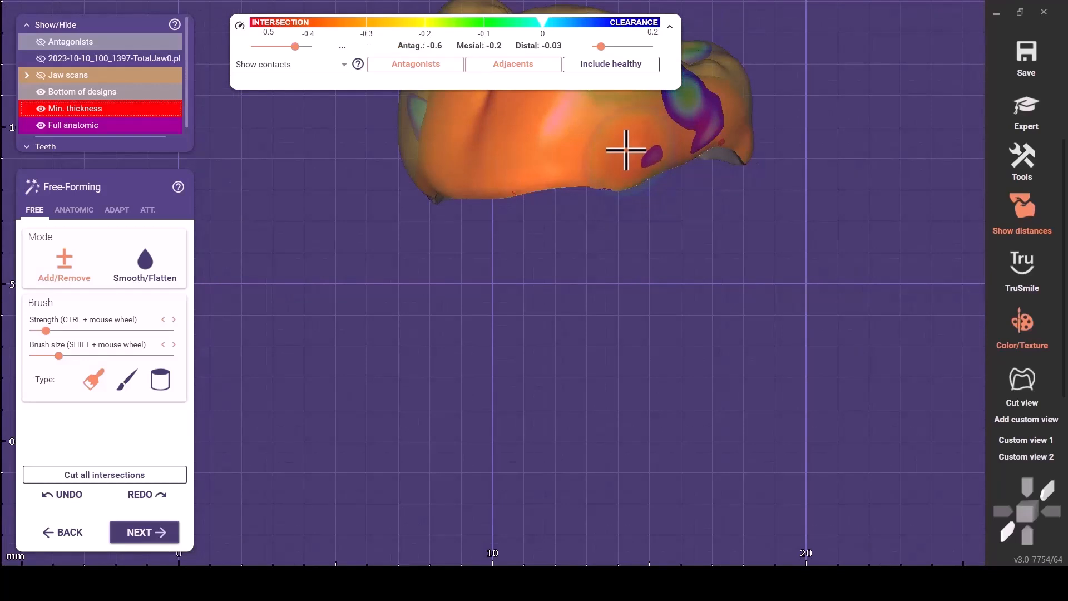
Show the jaw scans around the crown, enable TruSmile rendering and switch Free-Forming to the Anatomic mode.
scroll(627, 165, down, 3)
right_drag(626, 168, 625, 177)
key(a)
key(a)
key(j)
key(j)
key(j)
click(1029, 280)
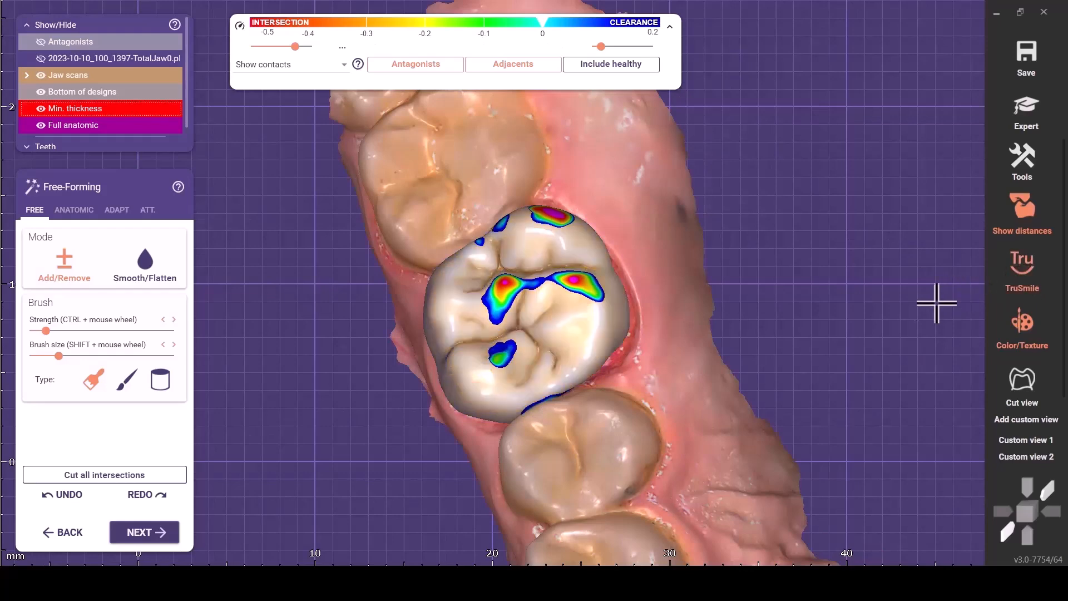
scroll(716, 285, down, 3)
right_drag(715, 284, 608, 287)
click(73, 210)
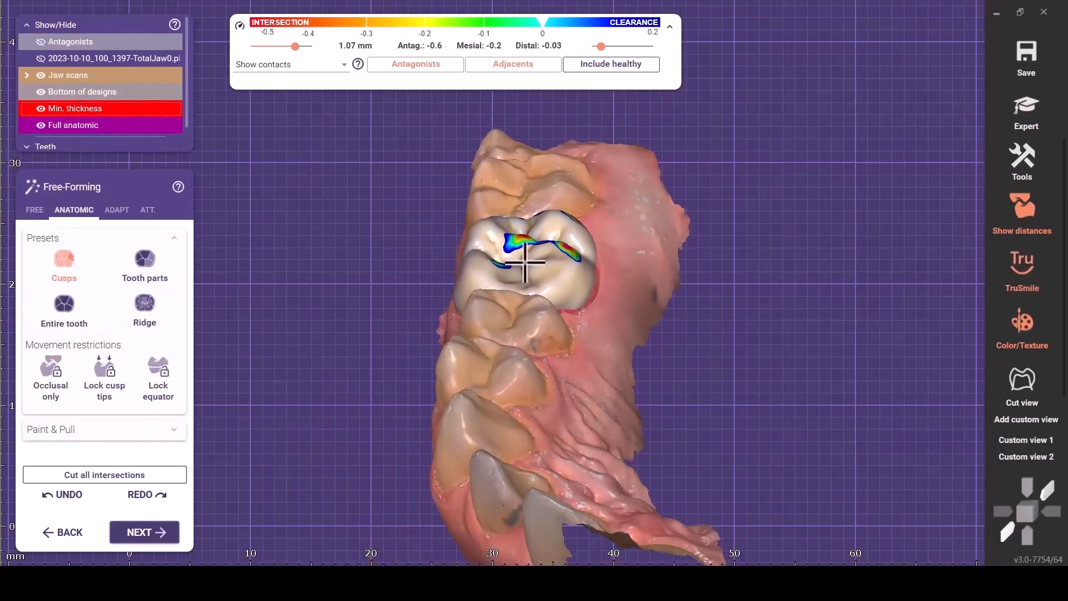
Try to lower the intersecting occlusal areas with the Cusps preset, and undo these changes.
scroll(513, 262, up, 5)
drag(528, 220, 535, 239)
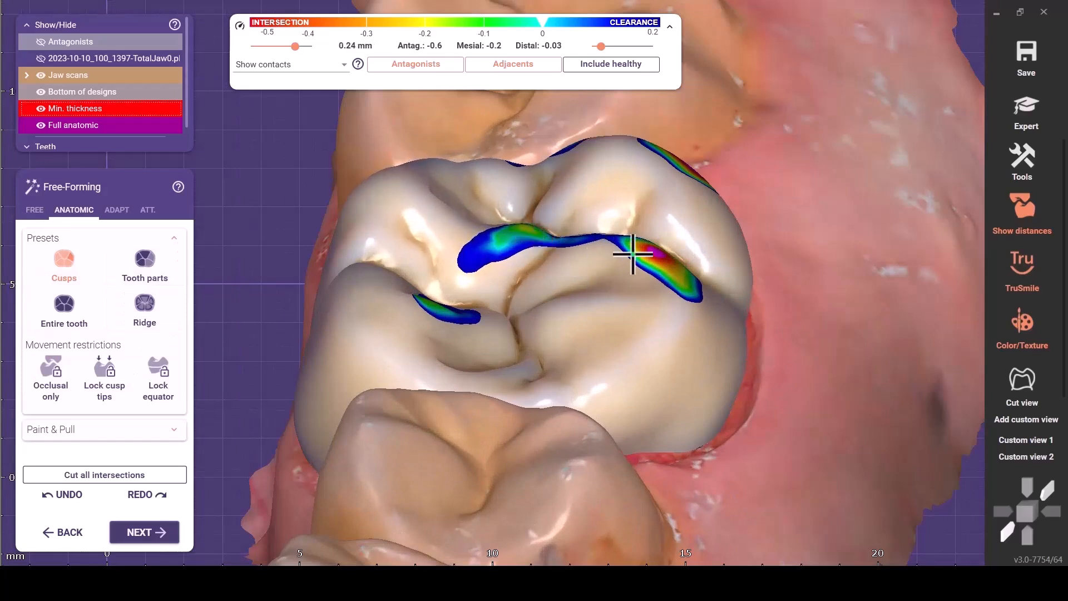
drag(648, 251, 648, 265)
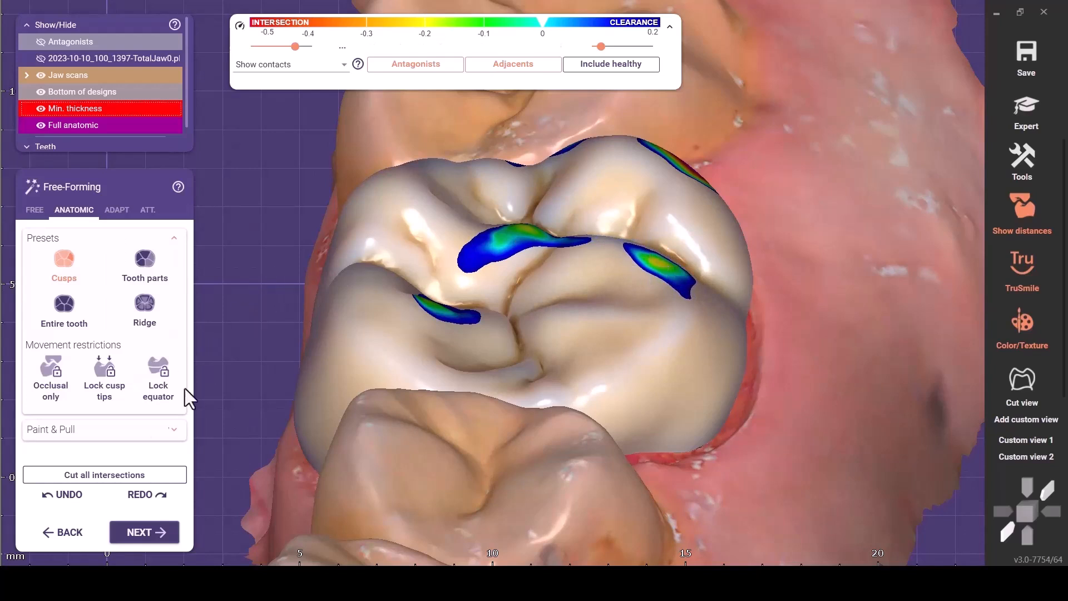
click(82, 495)
click(82, 495)
click(82, 495)
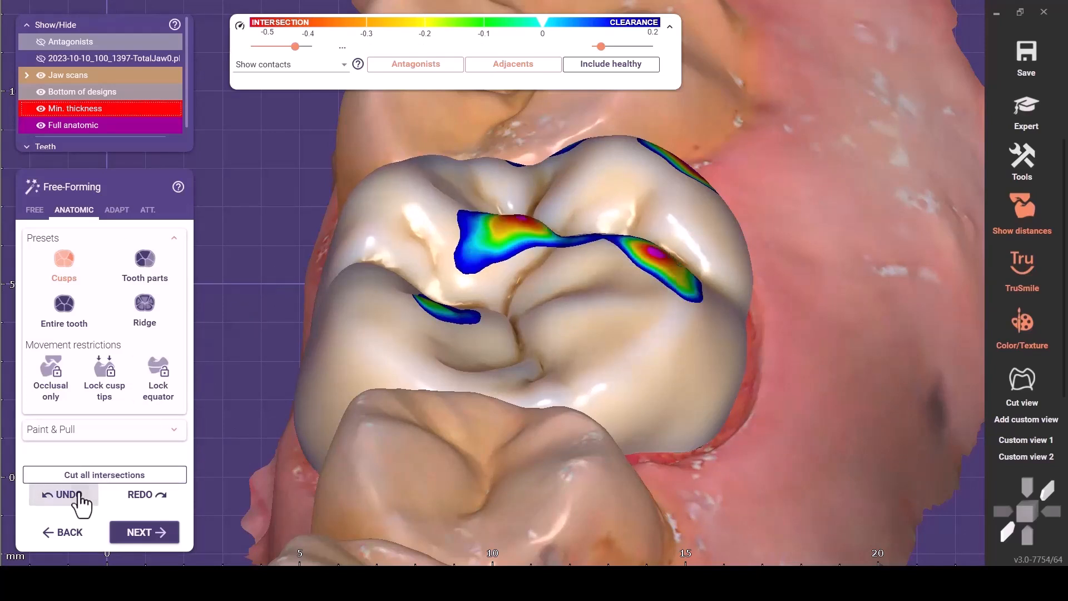
Lock the cusp tips and reshape the intersecting cusp slopes to reduce the antagonist contacts.
click(103, 389)
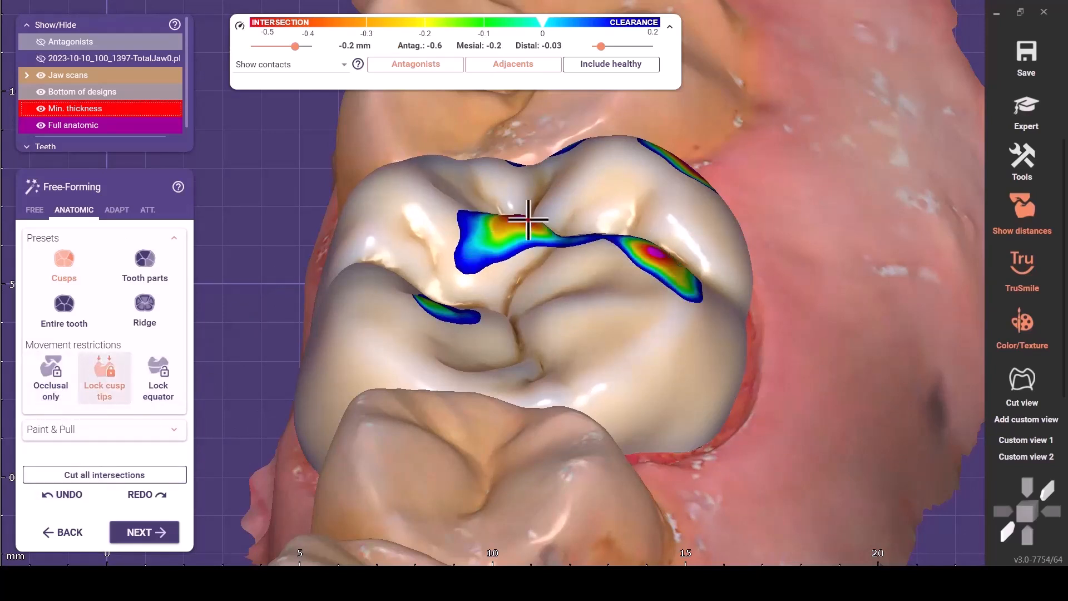
mouse_move(525, 222)
mouse_down()
mouse_move(509, 227)
mouse_move(529, 236)
mouse_up()
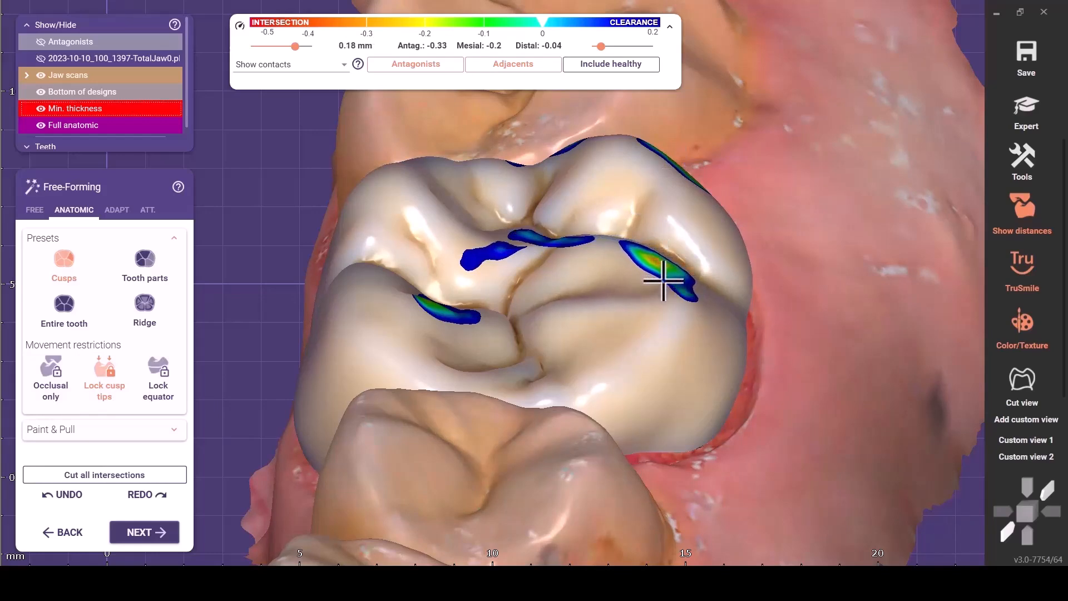
scroll(661, 281, down, 4)
right_drag(663, 327, 660, 327)
middle_drag(569, 198, 579, 265)
right_drag(579, 264, 577, 265)
Return to free Add/Remove forming with the fine brush and remove the antagonist contacts on the buccal cusp and central ridge.
click(38, 214)
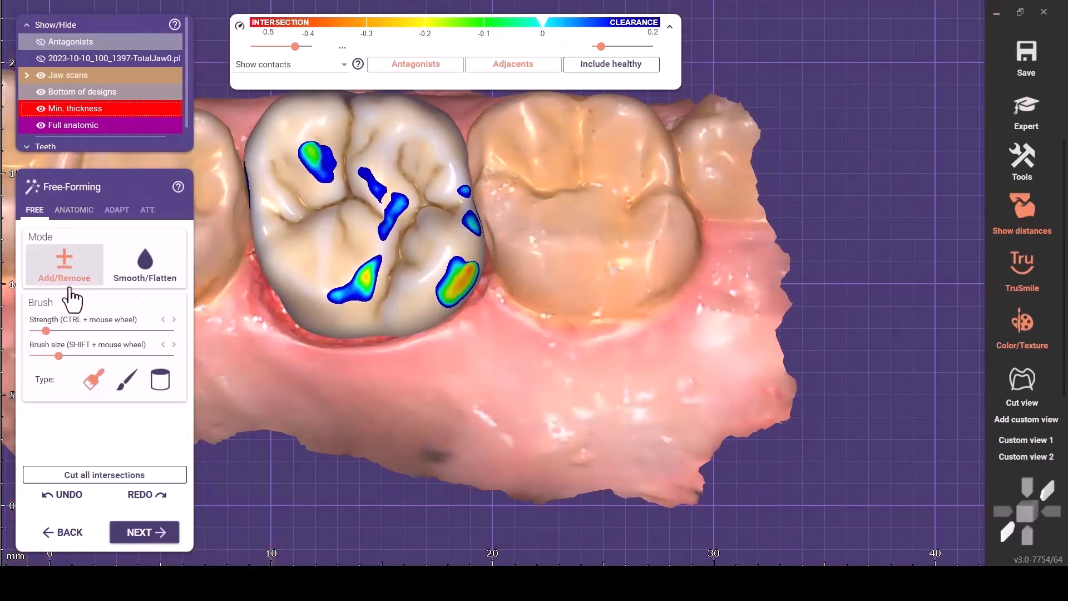
scroll(350, 176, up, 5)
middle_drag(353, 177, 427, 324)
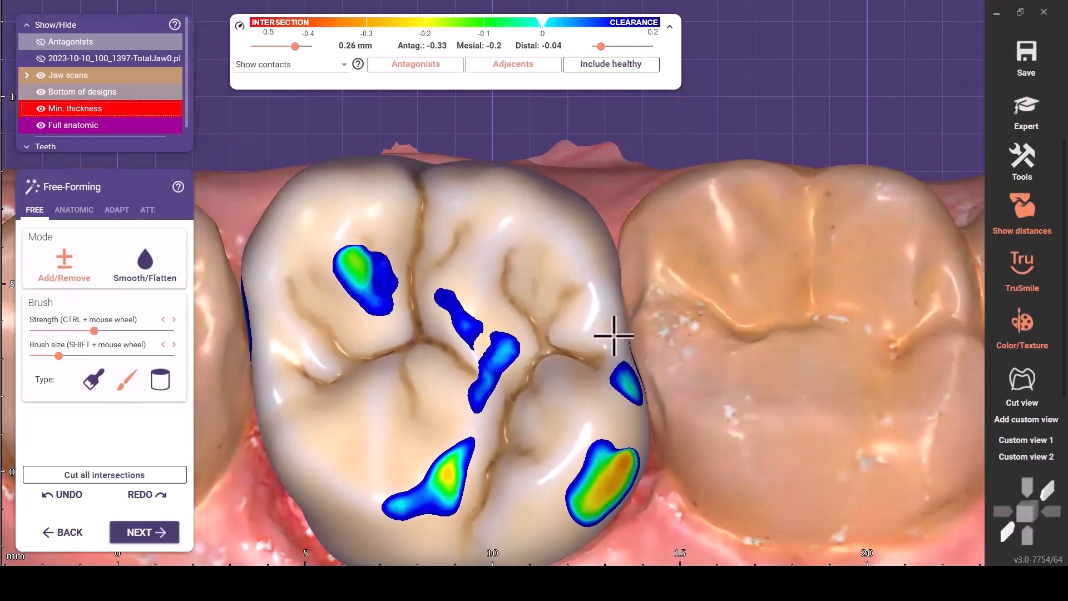
mouse_move(462, 319)
mouse_down()
mouse_move(508, 354)
mouse_move(476, 386)
mouse_move(384, 286)
mouse_move(435, 286)
mouse_up()
mouse_move(372, 263)
mouse_down()
mouse_move(362, 303)
mouse_move(381, 258)
mouse_move(345, 255)
mouse_up()
scroll(433, 376, down, 3)
scroll(433, 376, up, 3)
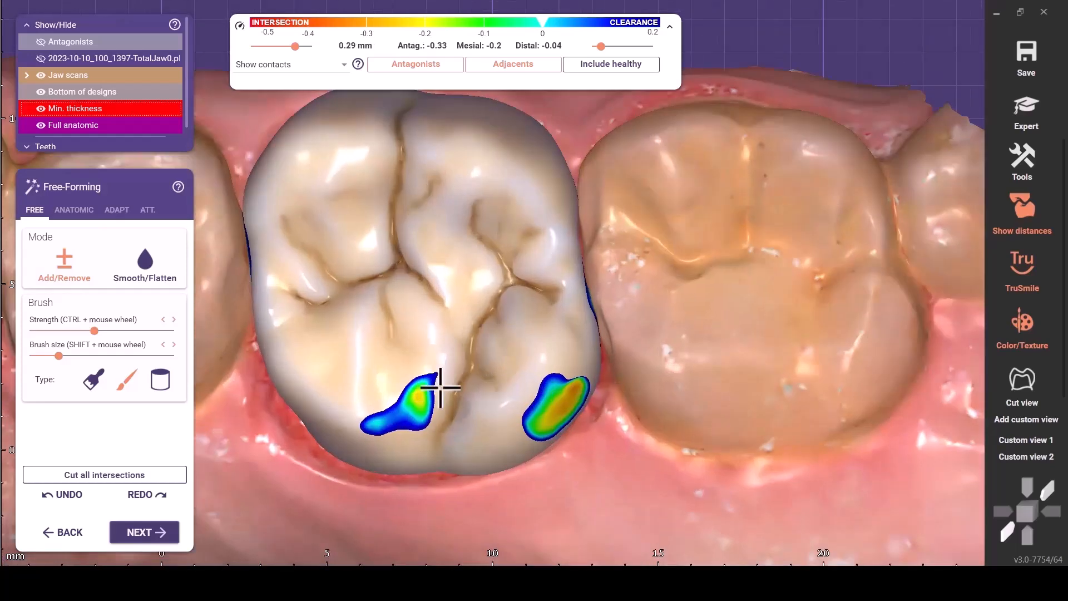
Remove the remaining antagonist contacts on the two palatal cusps with the Add/Remove brush.
mouse_move(421, 388)
mouse_down()
mouse_move(372, 418)
mouse_move(391, 389)
mouse_up()
click(92, 383)
click(415, 391)
click(127, 380)
scroll(449, 401, up, 3)
right_drag(391, 389, 502, 355)
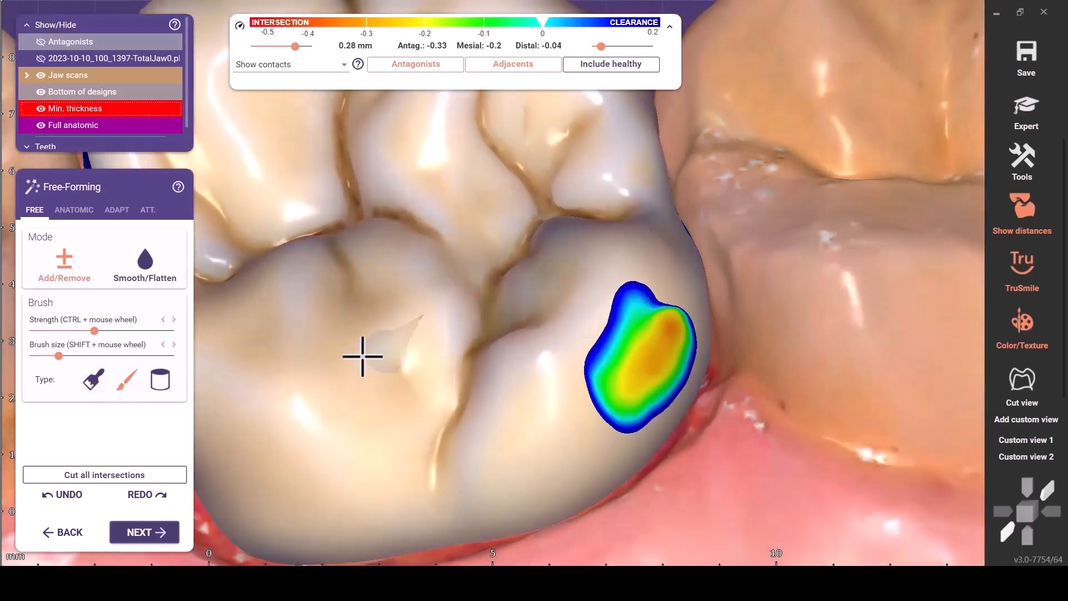
mouse_move(640, 333)
mouse_down()
mouse_move(629, 341)
mouse_move(639, 382)
mouse_move(645, 356)
mouse_move(620, 413)
mouse_move(642, 342)
mouse_up()
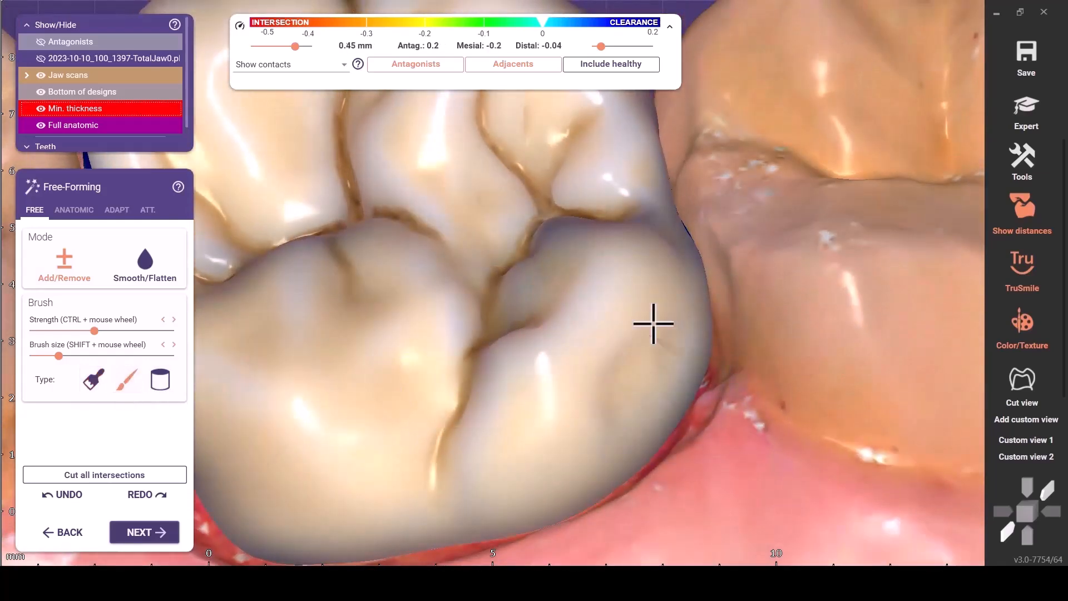
Set the fine brush to maximum strength and minimum size, and carve the crown's buccal fissure.
click(93, 380)
scroll(667, 348, down, 3)
right_drag(665, 341, 629, 384)
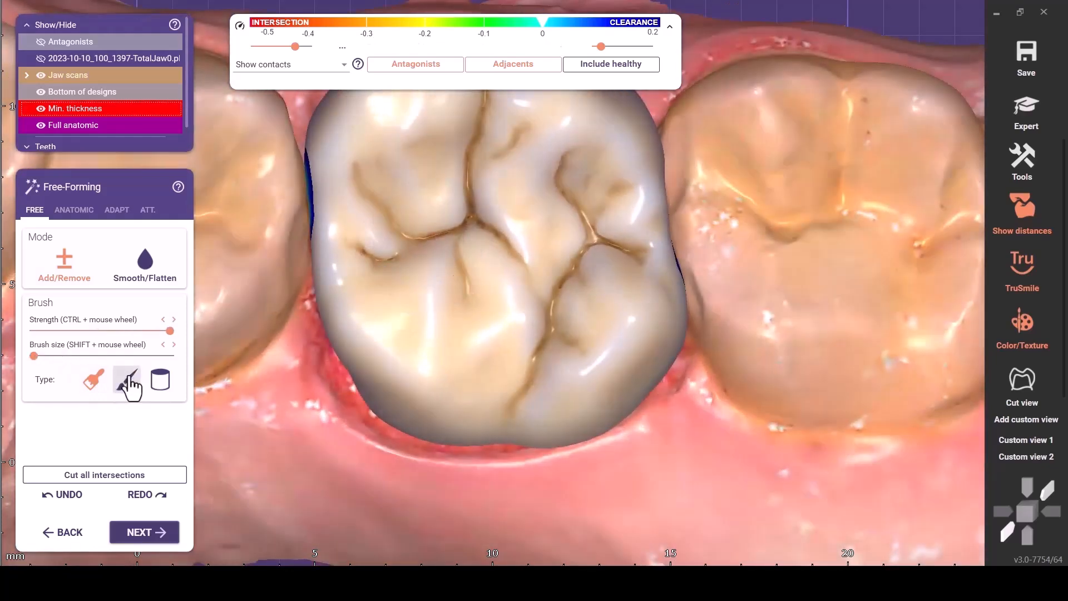
click(127, 379)
scroll(483, 319, up, 2)
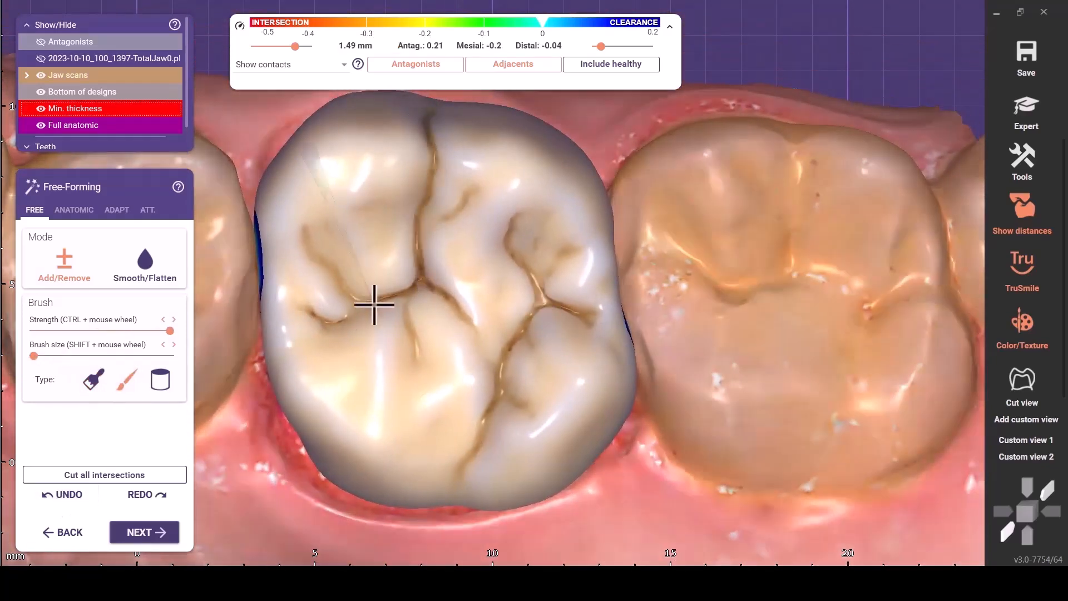
right_drag(375, 301, 398, 374)
drag(398, 373, 393, 304)
right_drag(411, 222, 397, 244)
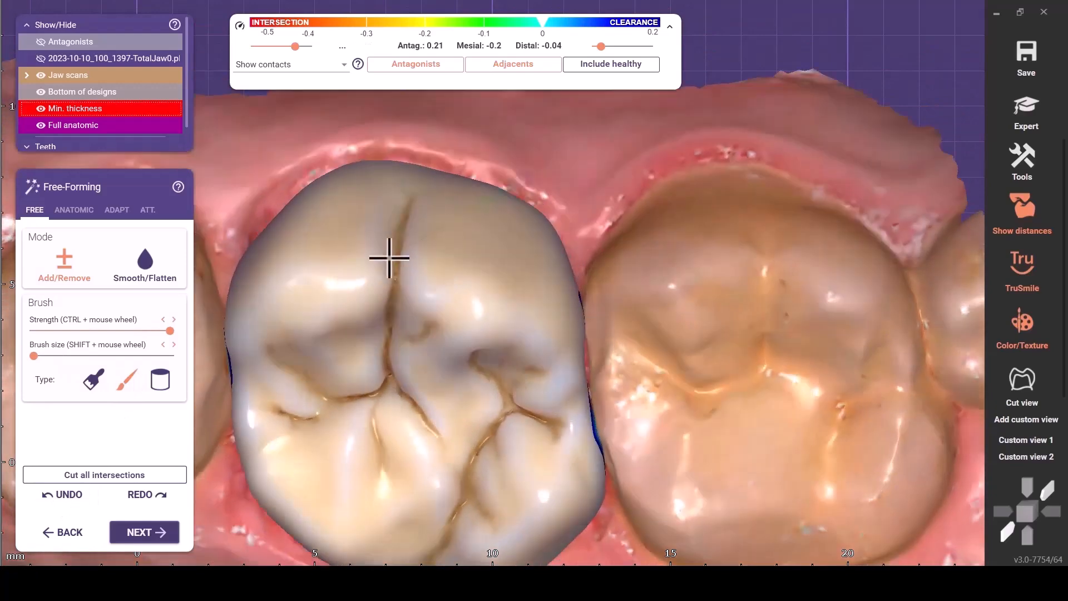
Carve the mesial and central fissures and a secondary groove on the distobuccal cusp.
right_drag(409, 203, 413, 373)
drag(350, 395, 288, 353)
mouse_move(333, 401)
mouse_down()
mouse_move(279, 405)
mouse_move(384, 394)
mouse_up()
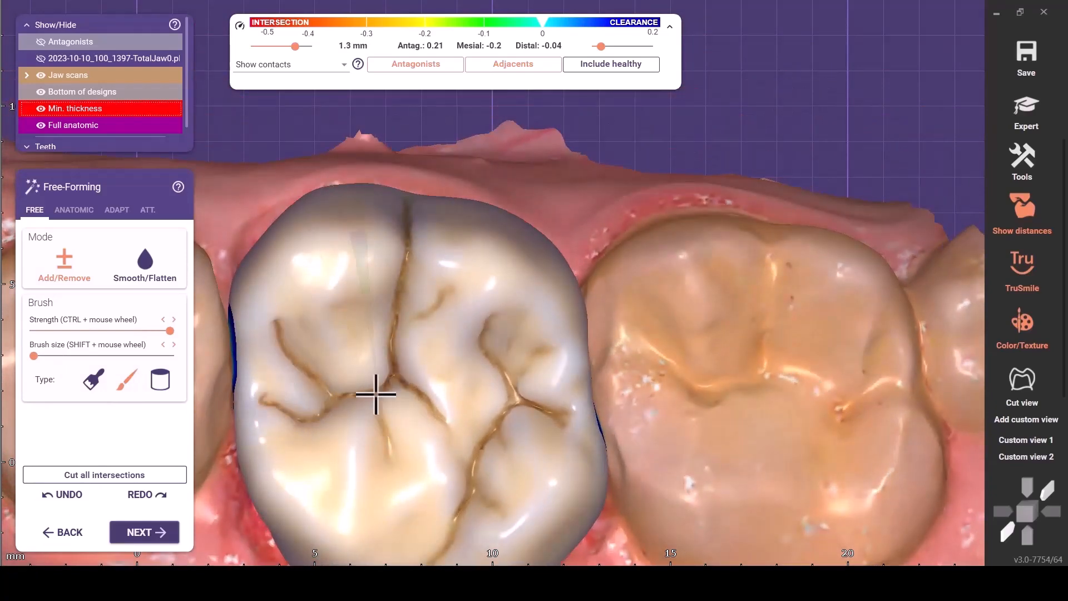
mouse_move(410, 322)
mouse_down()
mouse_move(419, 315)
mouse_move(486, 345)
mouse_up()
scroll(461, 456, down, 1)
mouse_move(406, 386)
mouse_down()
mouse_move(452, 443)
mouse_move(489, 440)
mouse_up()
scroll(482, 454, down, 5)
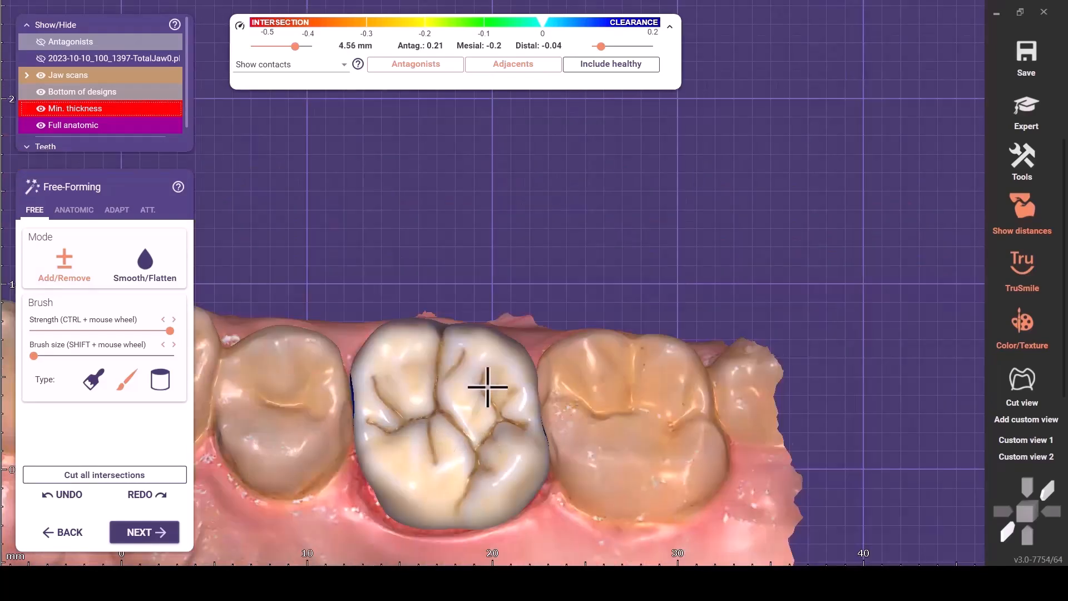
Deepen the distal fissure and its side groove on the distopalatal cusp.
middle_drag(486, 387, 483, 245)
scroll(483, 312, up, 5)
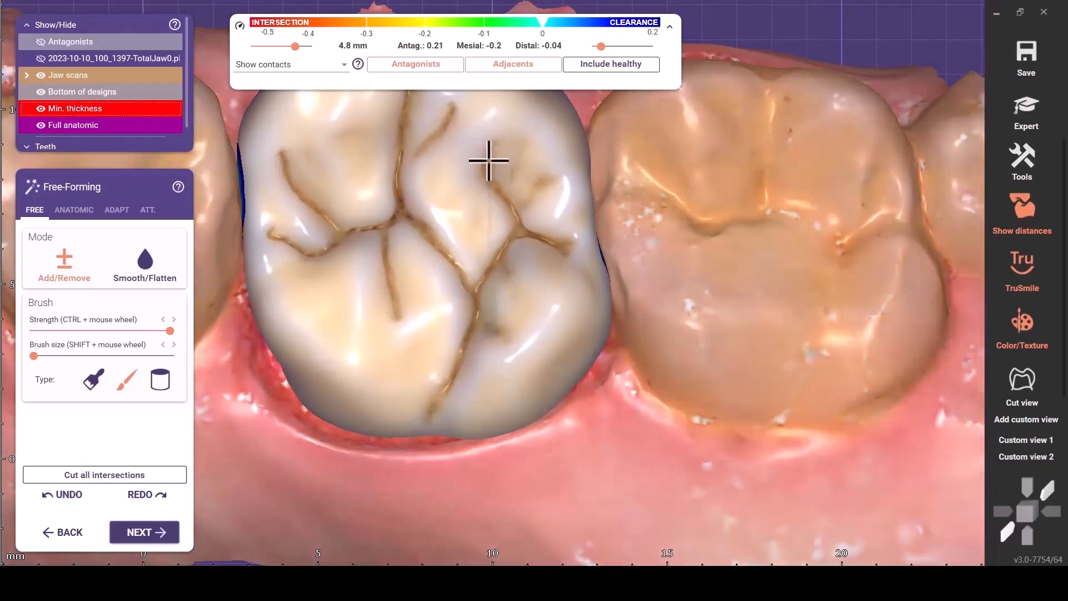
shift+drag(526, 234, 560, 243)
right_drag(518, 269, 525, 268)
shift+drag(520, 267, 530, 298)
right_drag(526, 341, 574, 341)
right_drag(542, 256, 545, 298)
Reduce the brush strength to a medium level and switch to the broad brush type.
click(1018, 457)
mouse_move(660, 320)
right_down()
mouse_move(633, 322)
mouse_move(641, 326)
right_up()
click(1029, 440)
scroll(595, 241, up, 9)
click(105, 331)
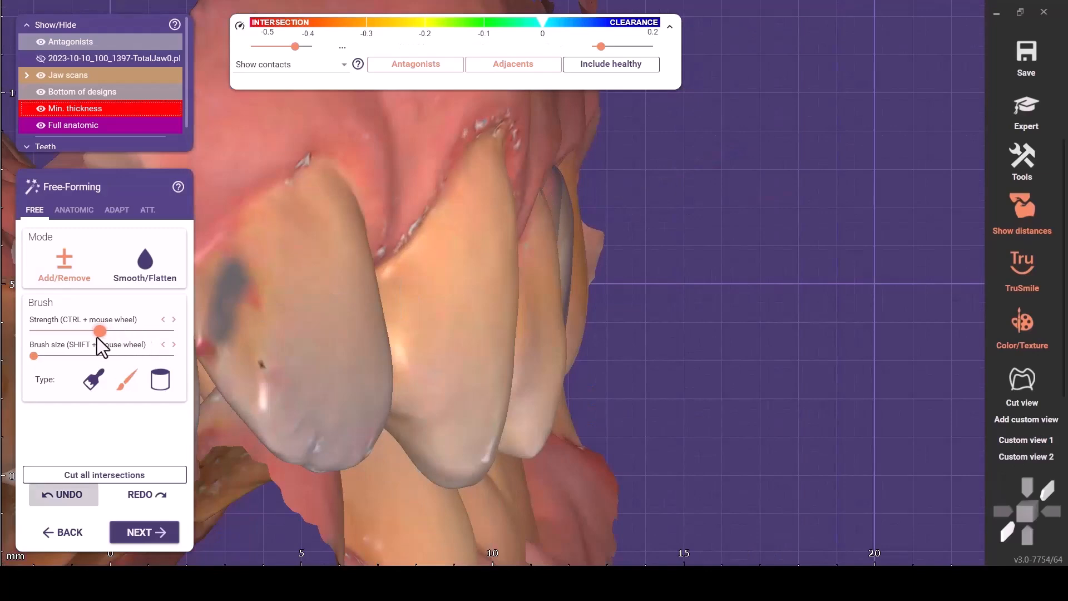
click(91, 376)
Examine the crown's outer contour in line with the neighbouring teeth and the antagonist.
scroll(620, 292, up, 3)
right_drag(648, 295, 579, 310)
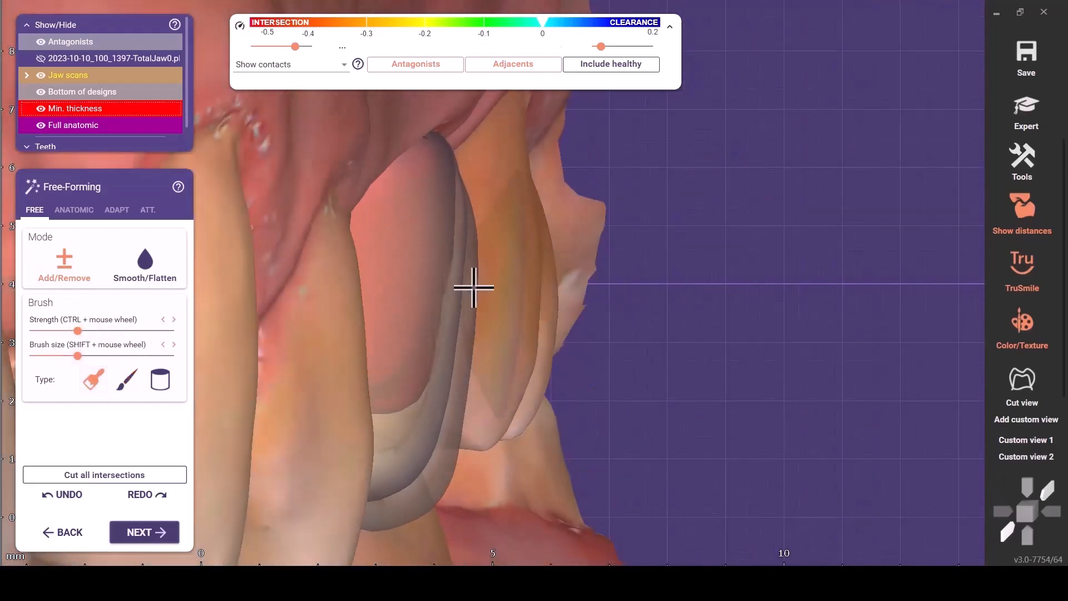
scroll(478, 282, up, 3)
scroll(468, 278, down, 3)
right_drag(467, 277, 786, 332)
scroll(490, 275, up, 3)
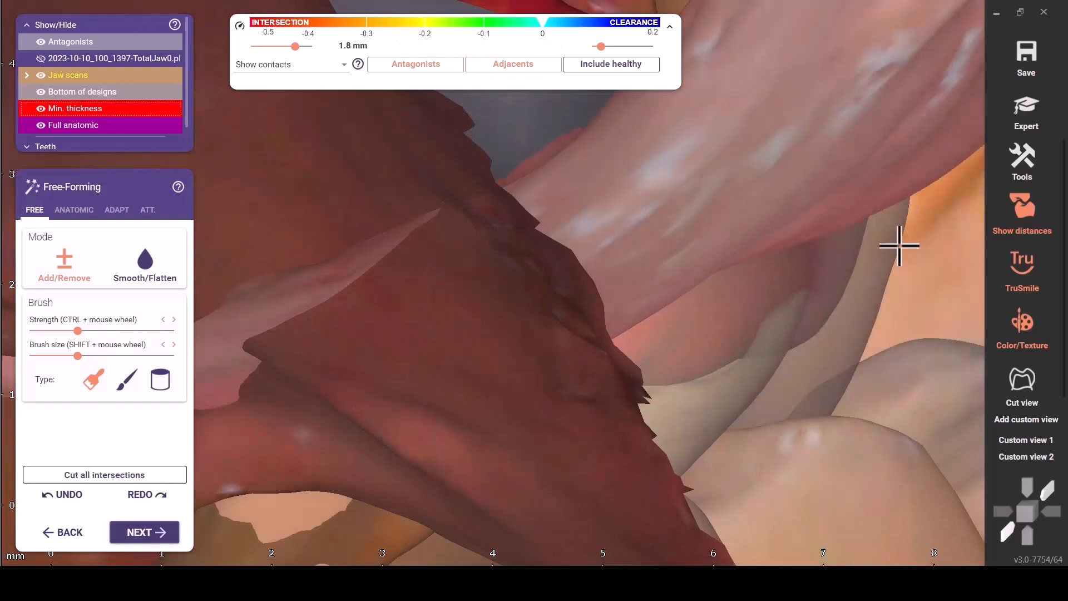
right_drag(898, 244, 861, 393)
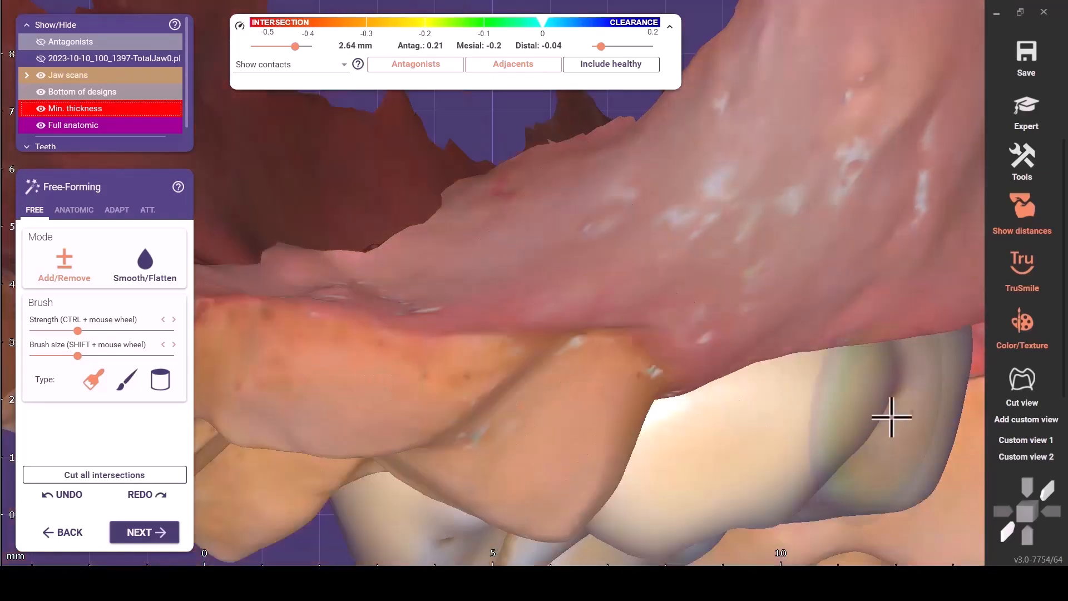
Examine the crown's side contour and margin against the gingiva, toggling the crown's transparency.
click(1021, 451)
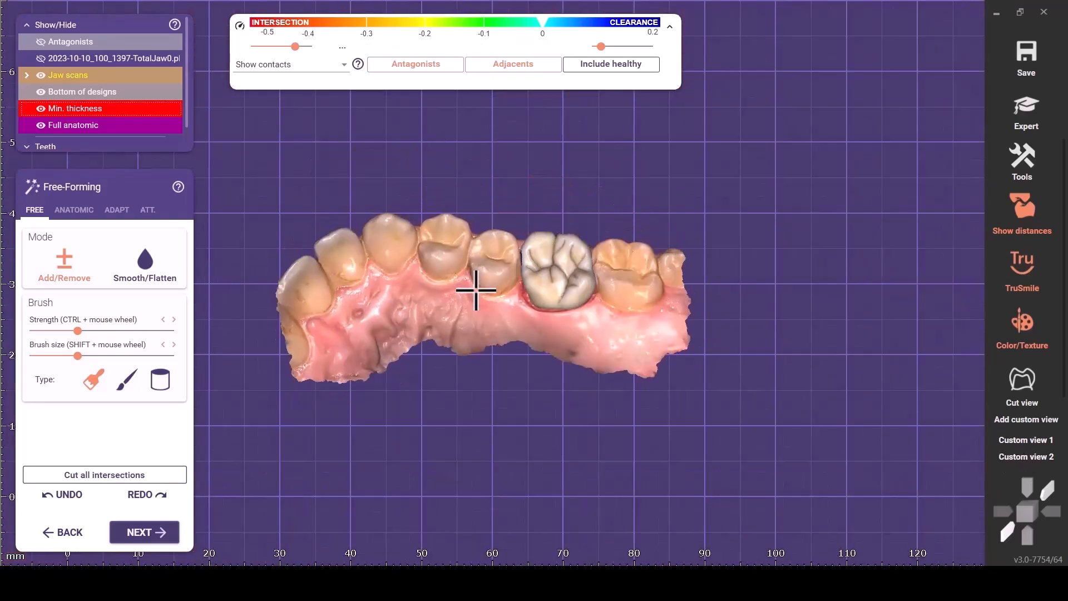
scroll(574, 302, up, 5)
right_drag(572, 302, 655, 428)
scroll(656, 317, up, 4)
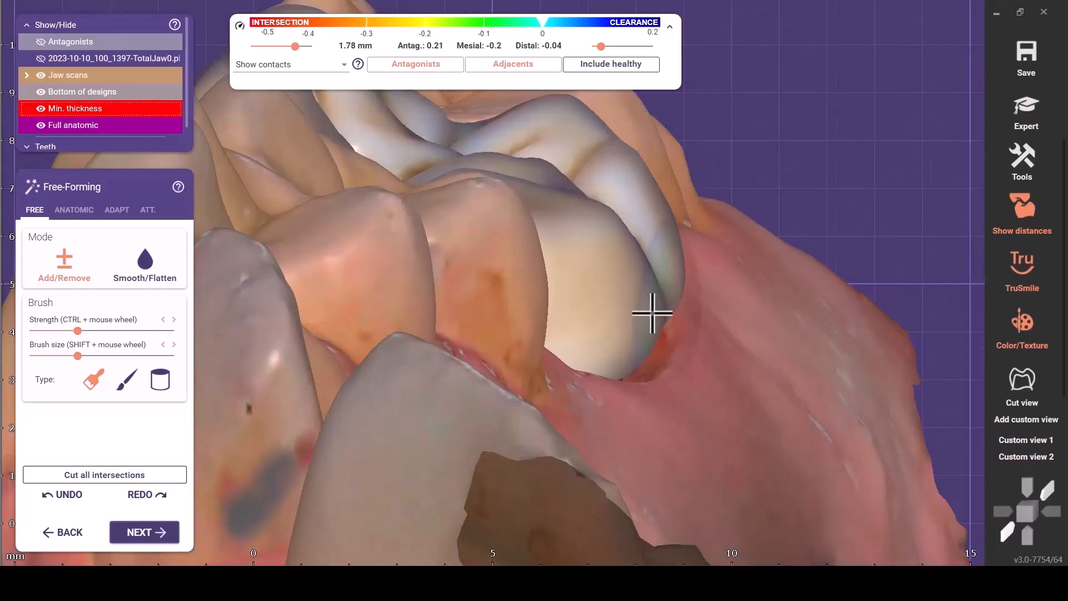
ctrl+shift+scroll(656, 317, down, 4)
scroll(606, 284, up, 3)
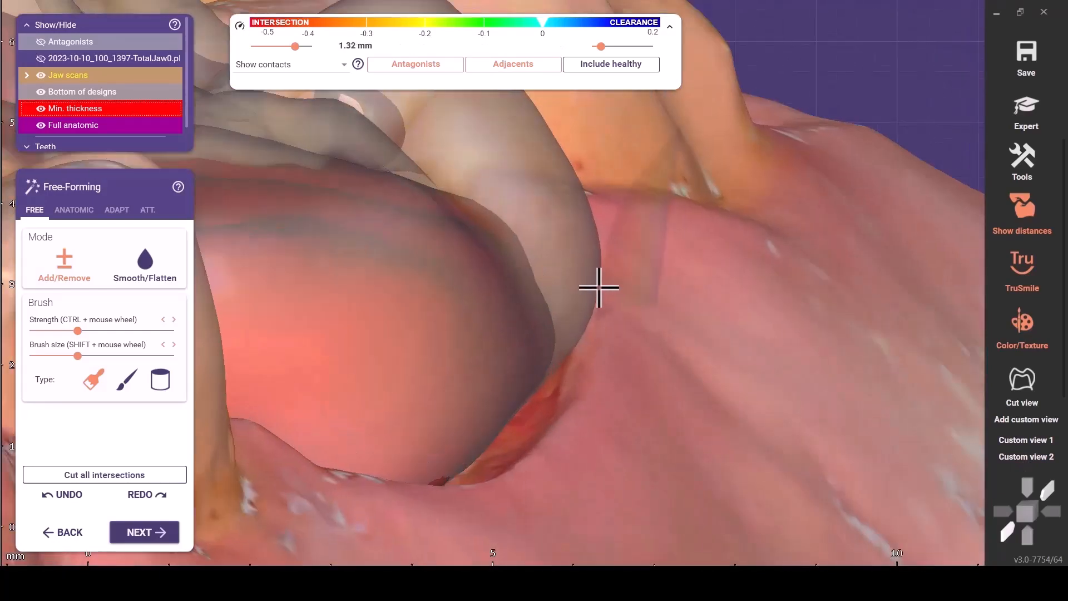
ctrl+shift+scroll(562, 245, up, 4)
shift+scroll(563, 245, down, 1)
mouse_move(520, 386)
right_down()
mouse_move(572, 436)
mouse_move(569, 350)
mouse_move(616, 332)
mouse_move(555, 308)
mouse_move(496, 310)
mouse_move(500, 334)
right_up()
scroll(572, 436, down, 3)
scroll(496, 310, down, 8)
scroll(501, 334, up, 2)
Make the crown transparent again and examine its opposite side and thickness over the preparation.
ctrl+shift+scroll(429, 365, down, 4)
scroll(426, 346, up, 6)
right_drag(426, 346, 408, 396)
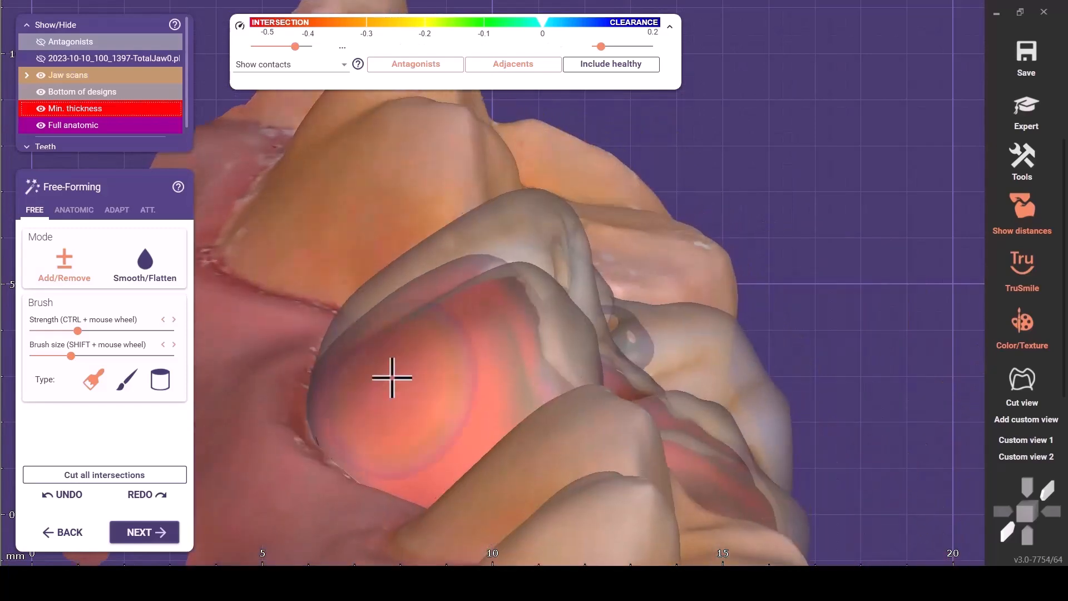
scroll(351, 288, up, 3)
right_drag(362, 283, 398, 346)
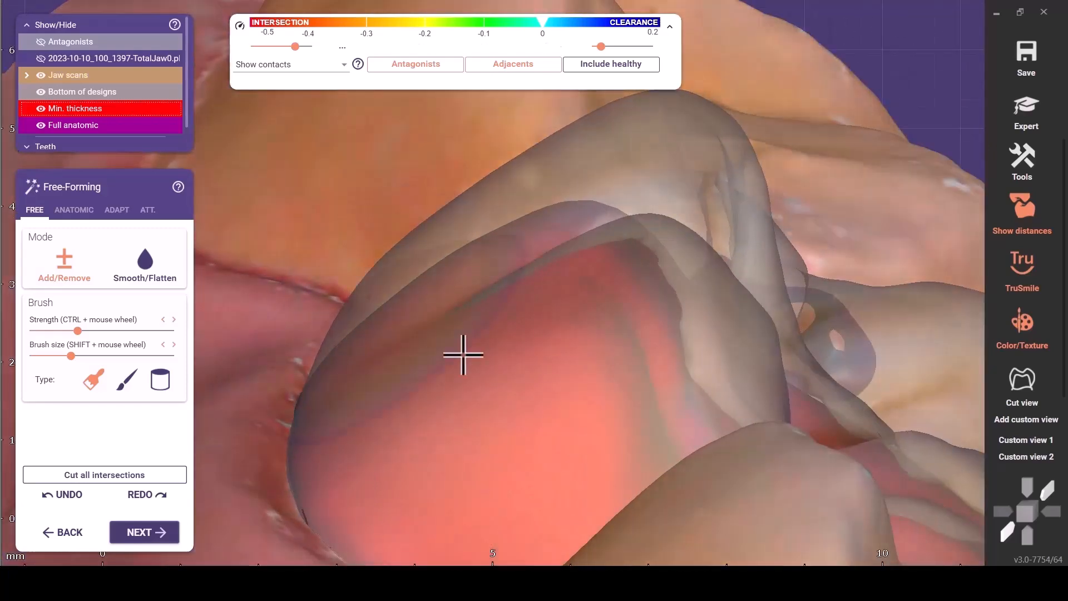
scroll(398, 346, down, 3)
ctrl+shift+scroll(578, 415, up, 4)
Reduce the brush size and hide the jaw scans to isolate the crown.
shift+scroll(590, 422, down, 2)
mouse_move(589, 422)
right_down()
mouse_move(682, 331)
mouse_move(678, 297)
mouse_move(701, 362)
right_up()
scroll(701, 362, down, 5)
click(1019, 443)
right_drag(526, 265, 408, 270)
key(j)
Examine the isolated crown's margin and its mesial and distal contact areas from several sides.
scroll(596, 333, up, 5)
scroll(408, 270, up, 3)
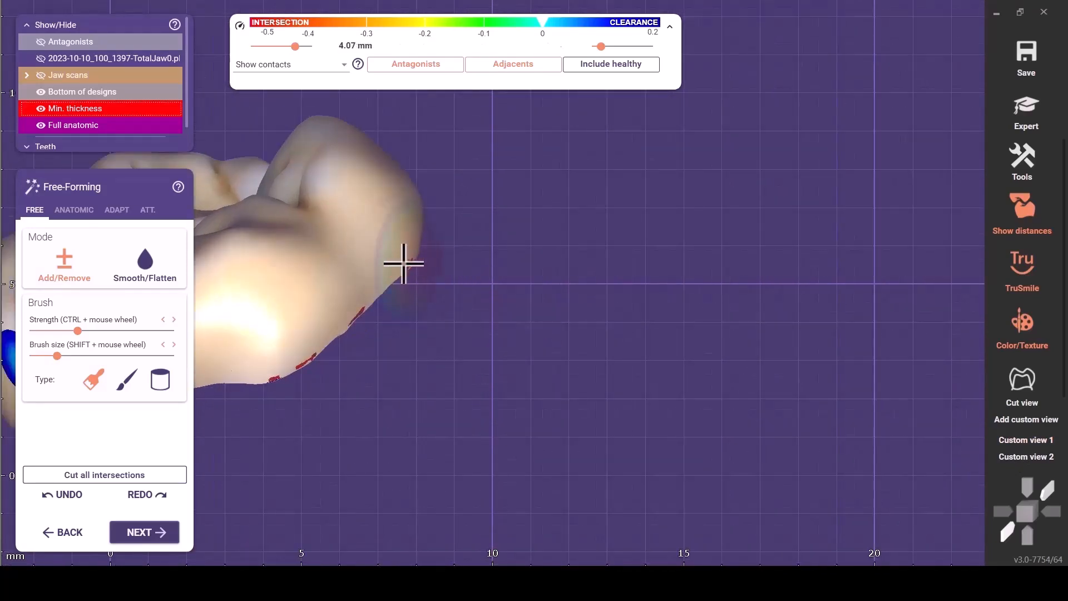
scroll(296, 365, down, 3)
right_drag(295, 365, 315, 355)
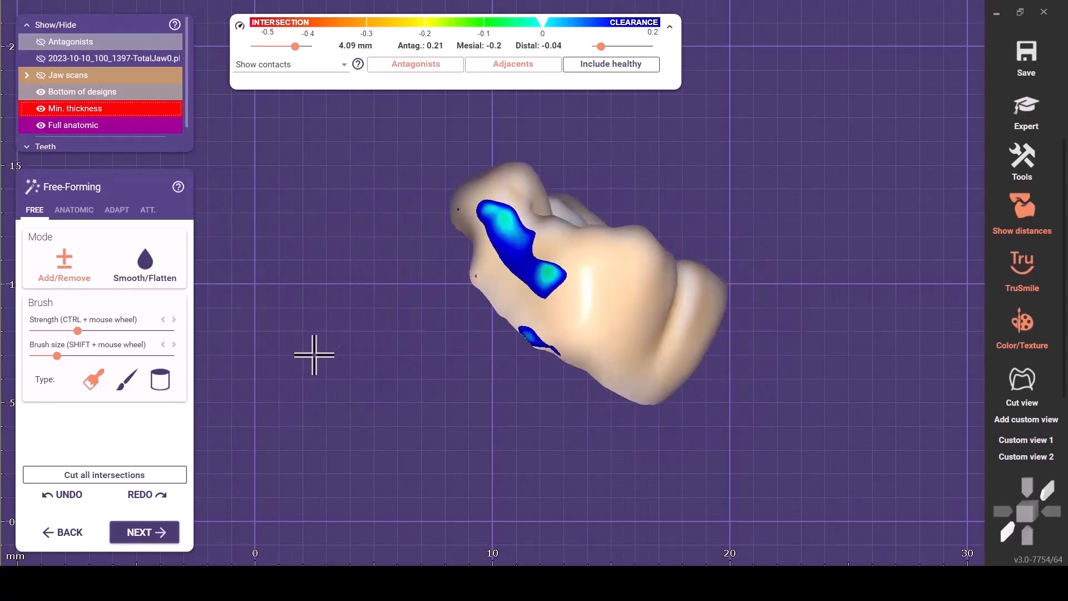
key(j)
right_drag(412, 409, 441, 386)
key(j)
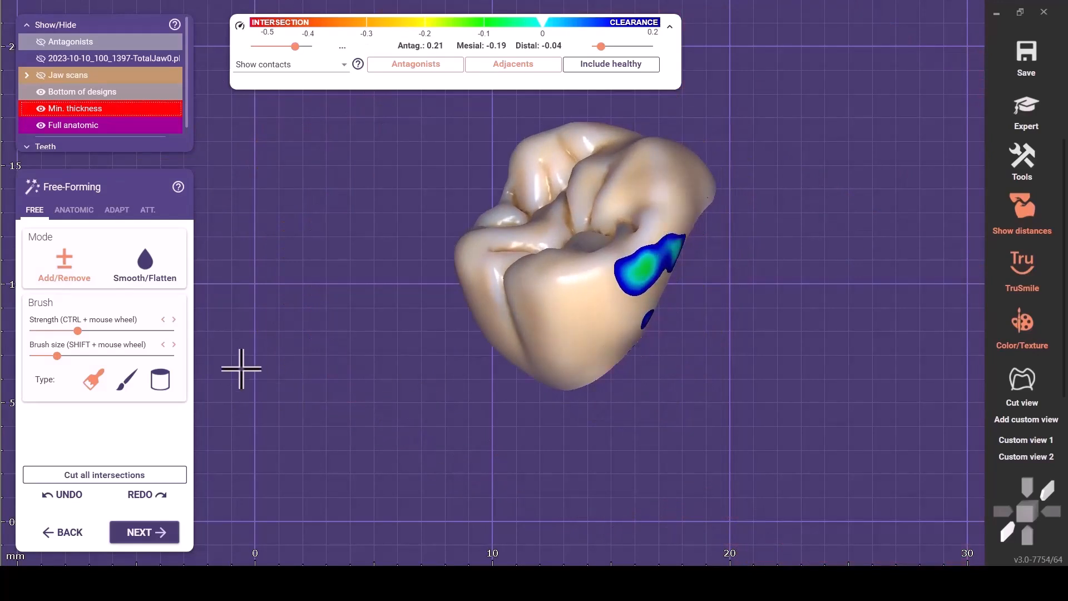
Cut the approximal intersections at the distal contact only, excluding the rest of the crown from the adaptation.
click(77, 211)
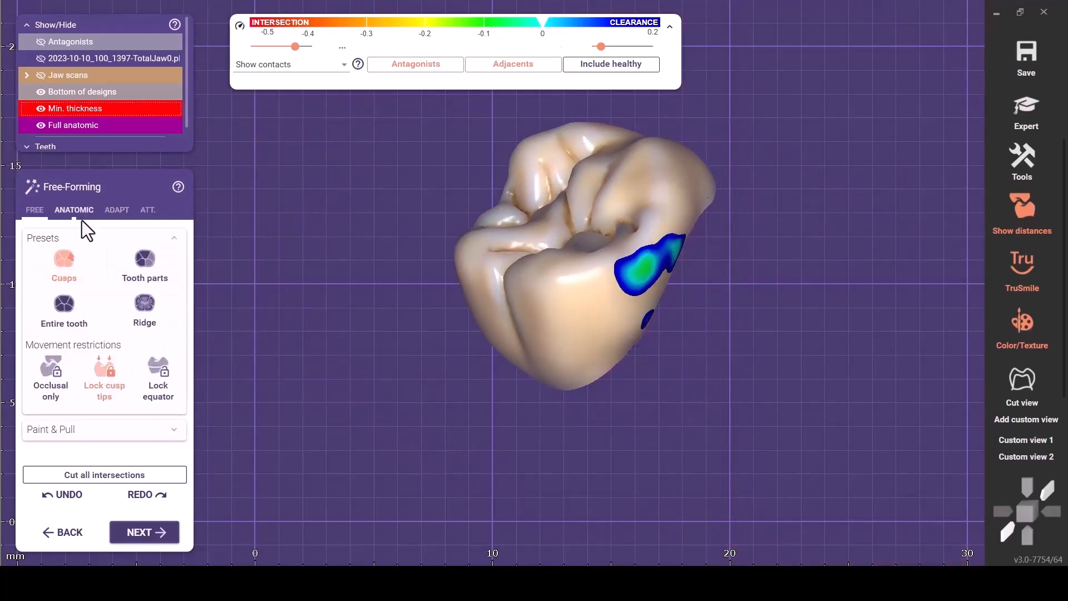
click(109, 210)
click(143, 249)
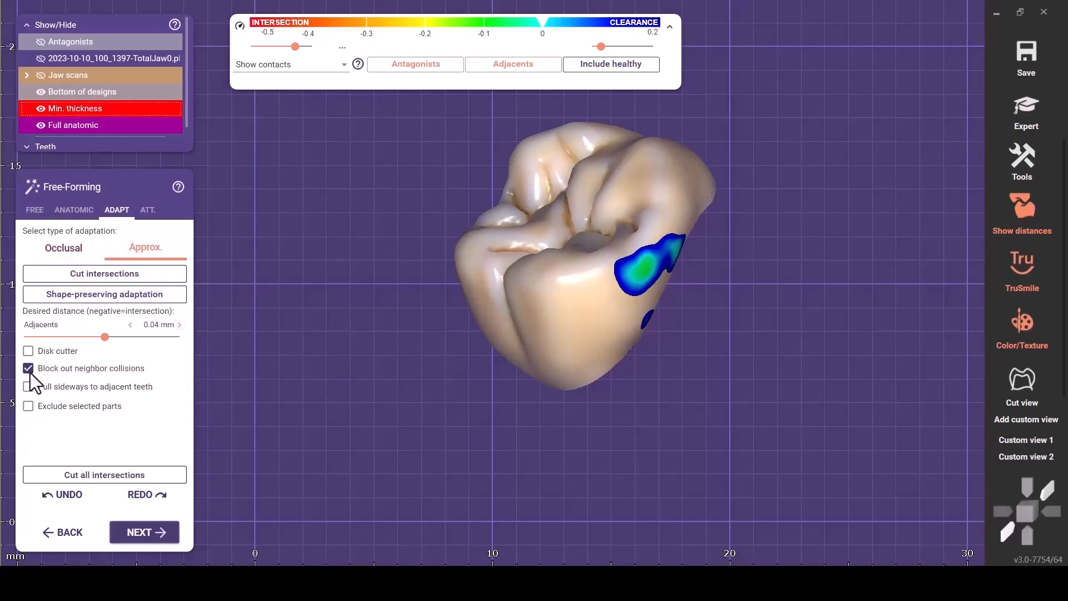
click(29, 406)
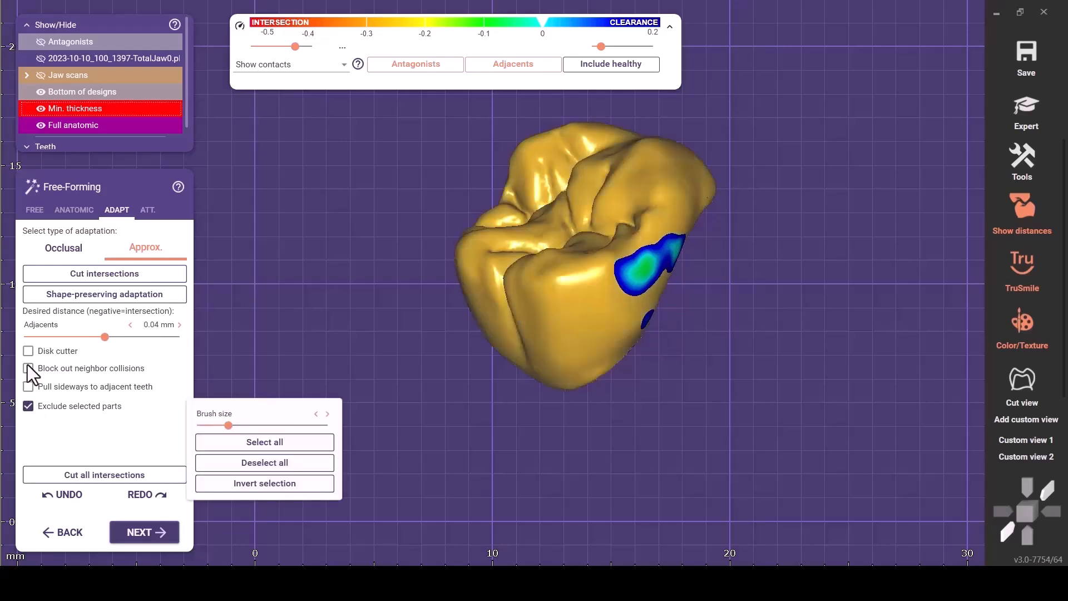
click(265, 440)
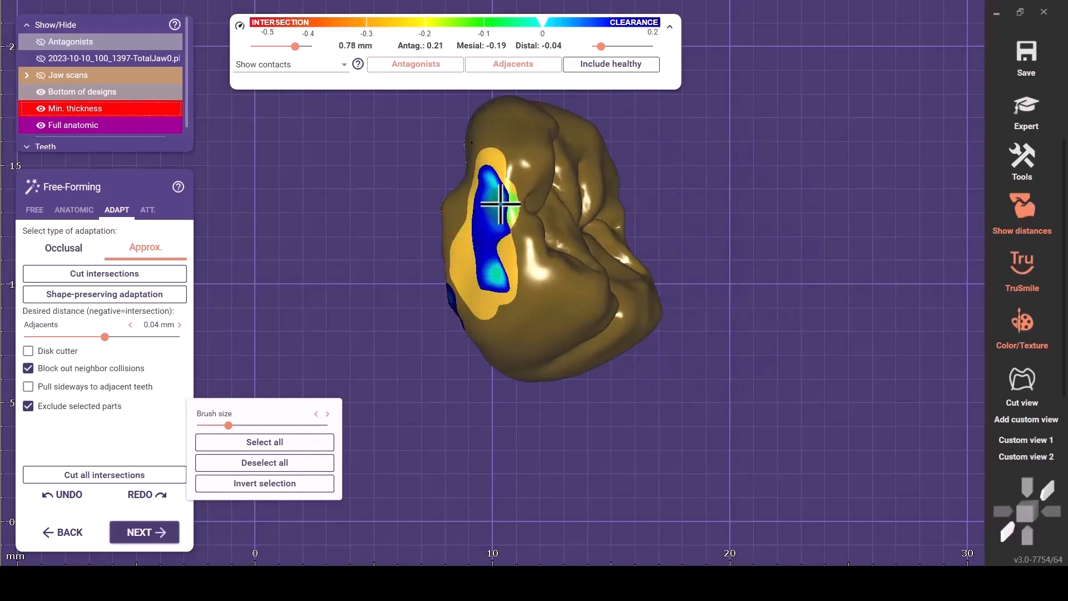
click(131, 276)
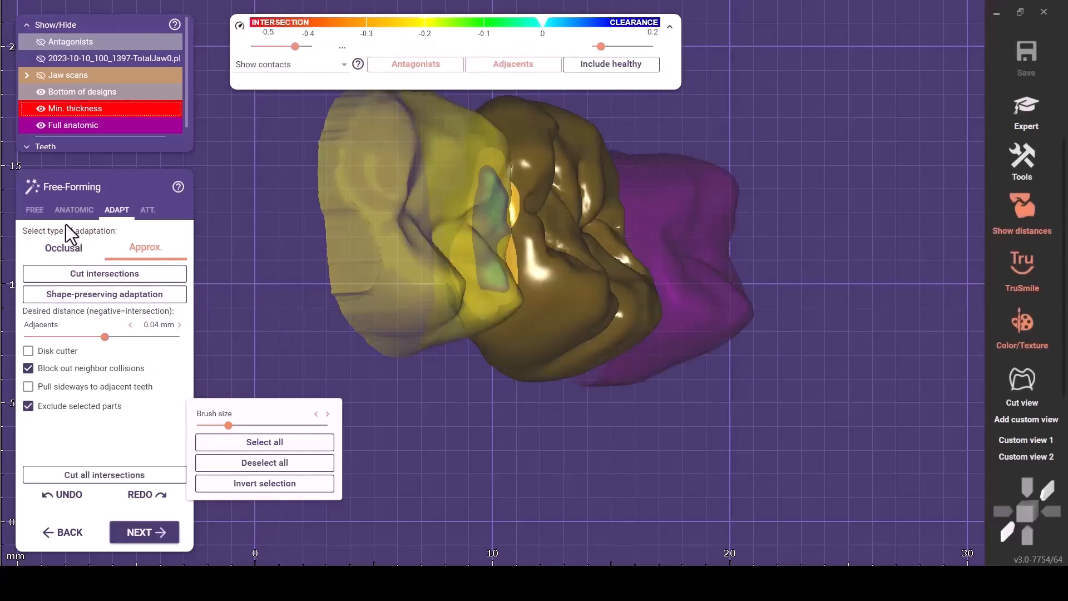
Return to free-forming, set the distance display to show intersections, and turn off TruSmile.
click(37, 209)
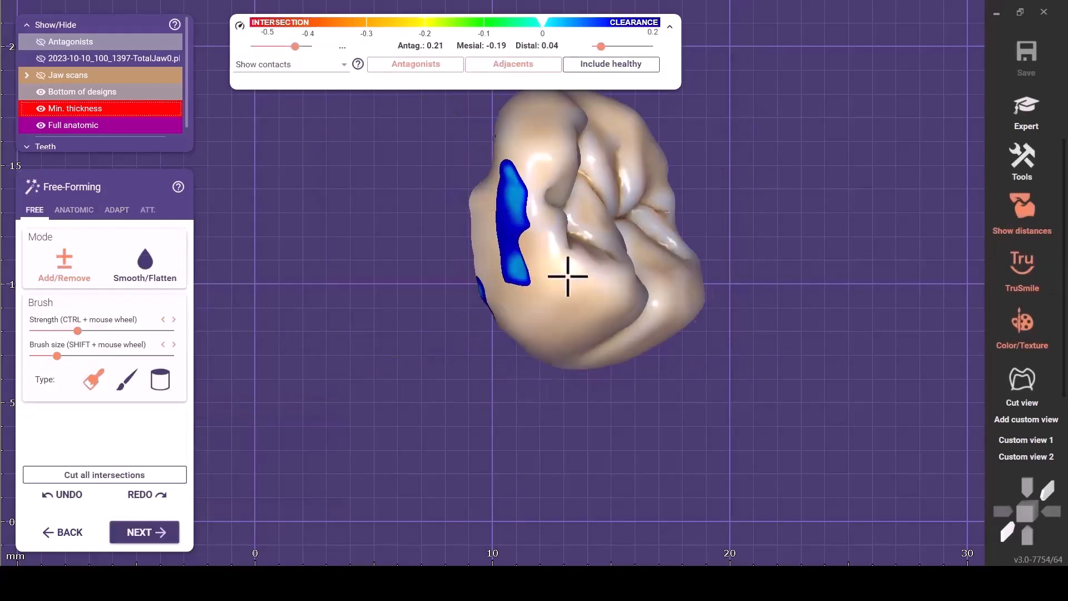
right_drag(570, 278, 580, 274)
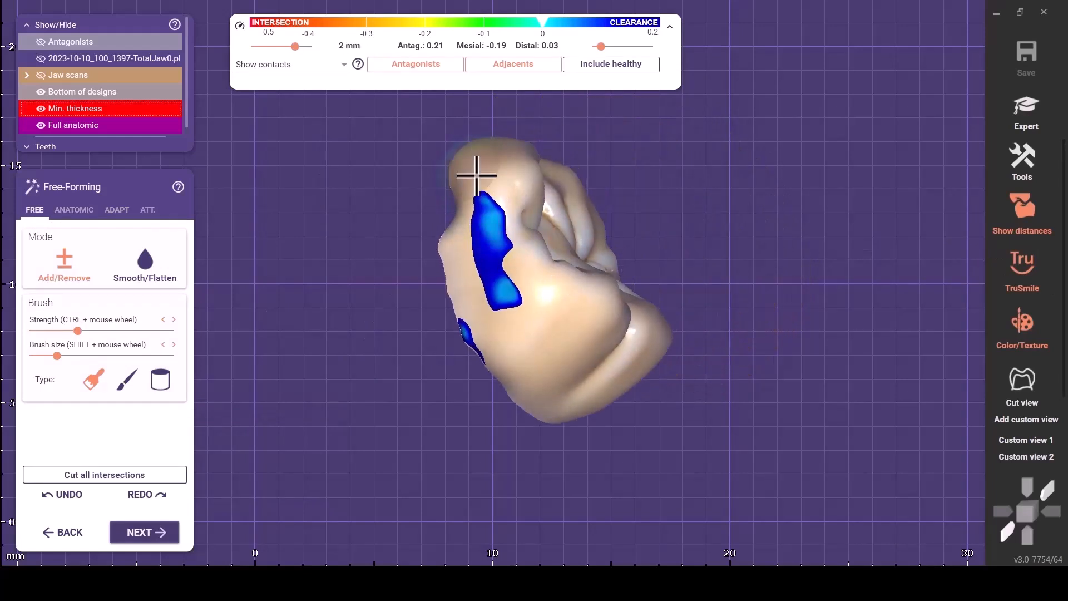
click(327, 66)
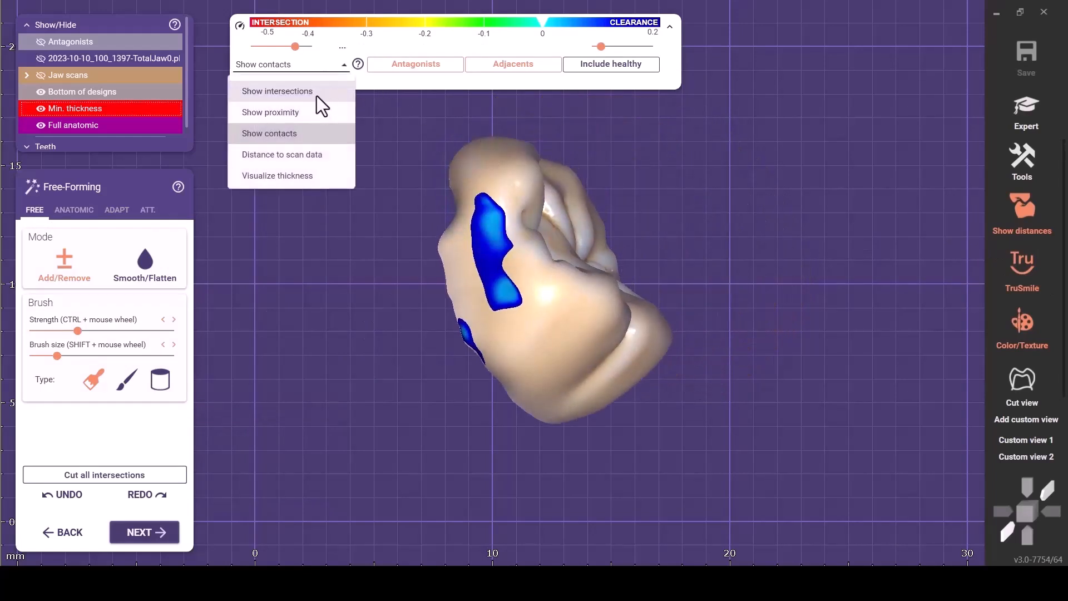
click(320, 89)
right_drag(481, 253, 569, 369)
click(1030, 267)
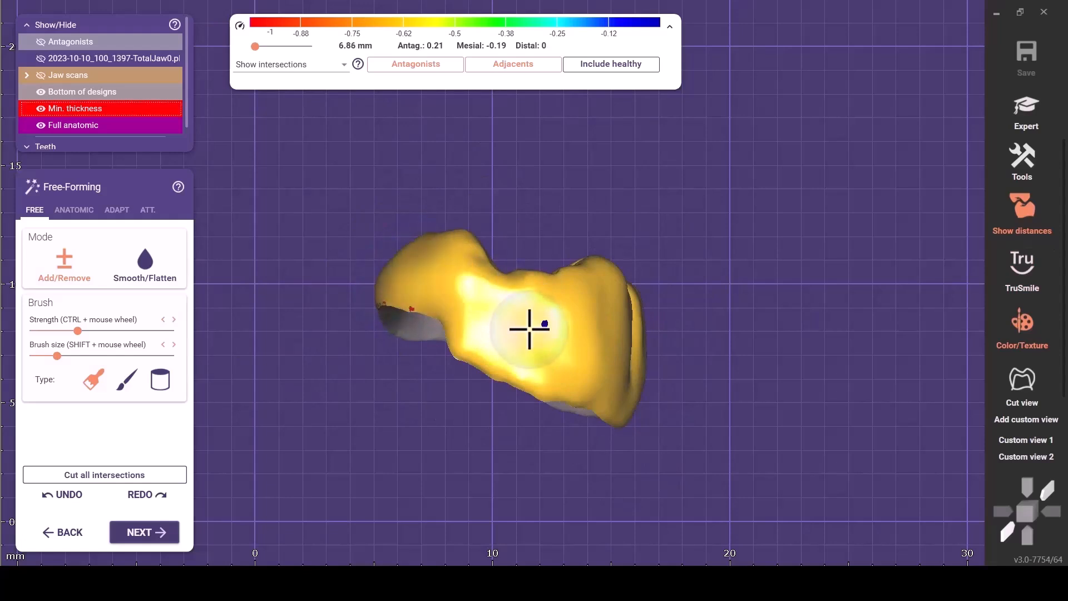
Build up the distal contact area with the add/remove brush to form a light contact with the neighbouring tooth.
right_drag(561, 350, 512, 355)
scroll(534, 326, up, 2)
scroll(562, 292, up, 2)
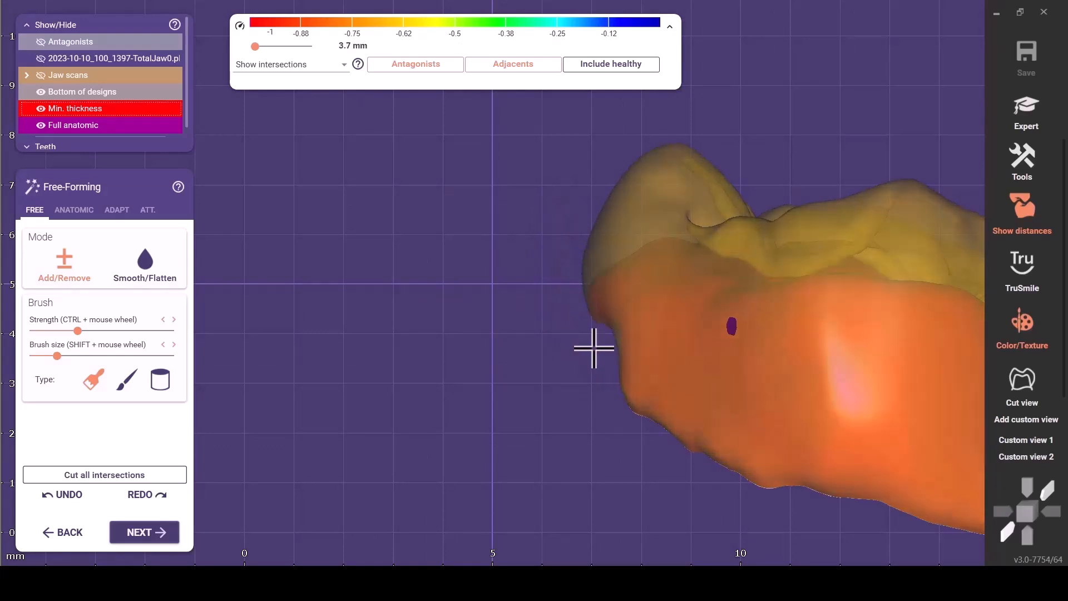
right_drag(679, 369, 667, 376)
middle_drag(784, 383, 506, 353)
Remove material from the crown's mesial contact area to reduce its intersection with the neighbouring tooth.
right_drag(506, 353, 645, 304)
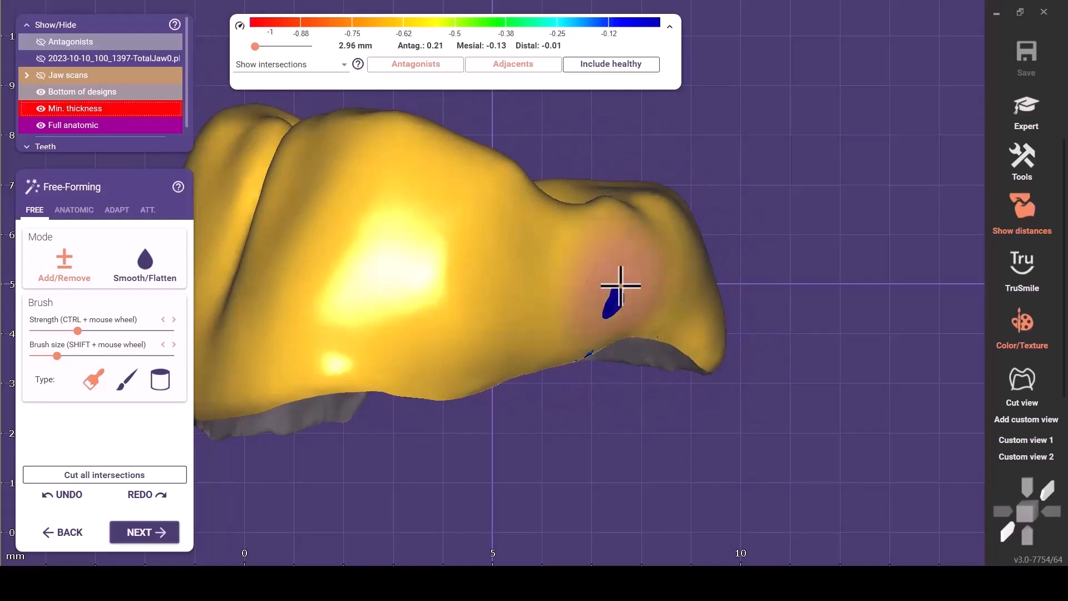
right_drag(619, 298, 699, 336)
scroll(700, 336, down, 4)
right_drag(739, 364, 743, 362)
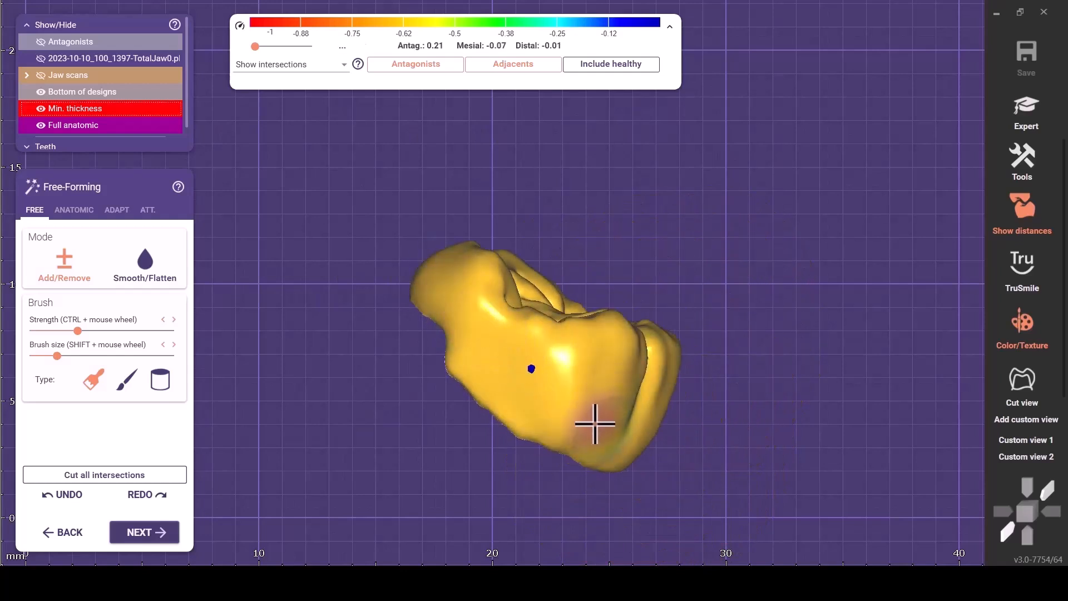
Display contacts again, try the second brush type on the small distal spot near the margin, and undo the stroke.
click(342, 66)
click(304, 133)
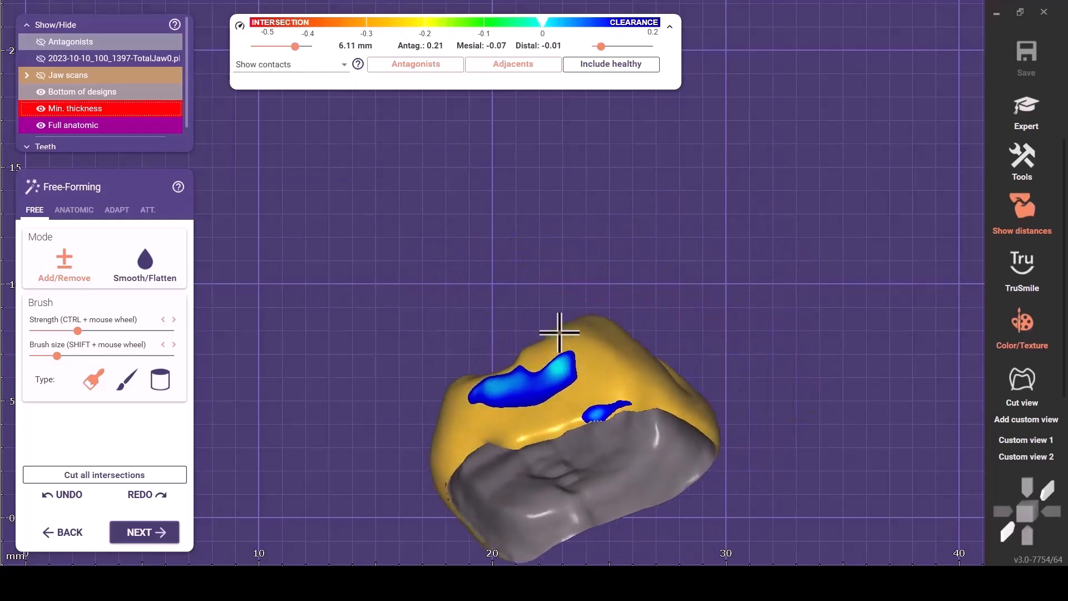
click(137, 388)
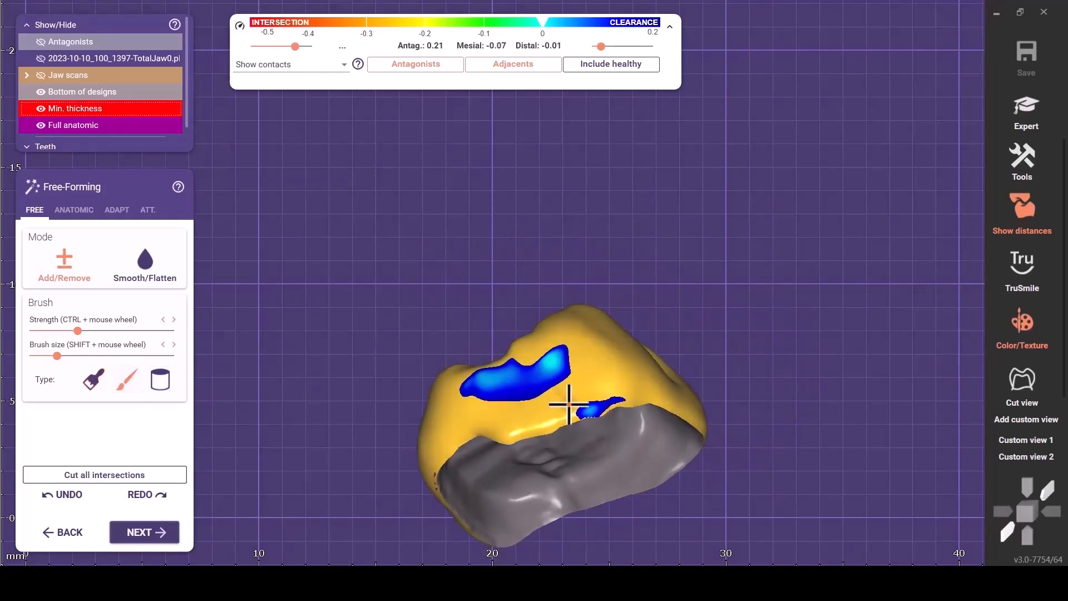
scroll(605, 406, up, 3)
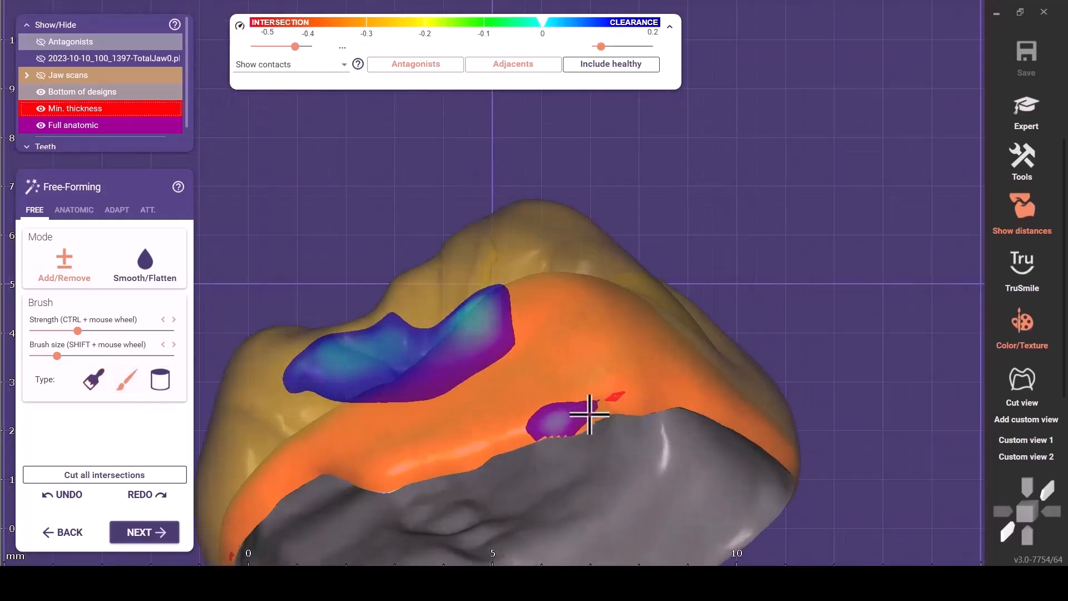
click(83, 501)
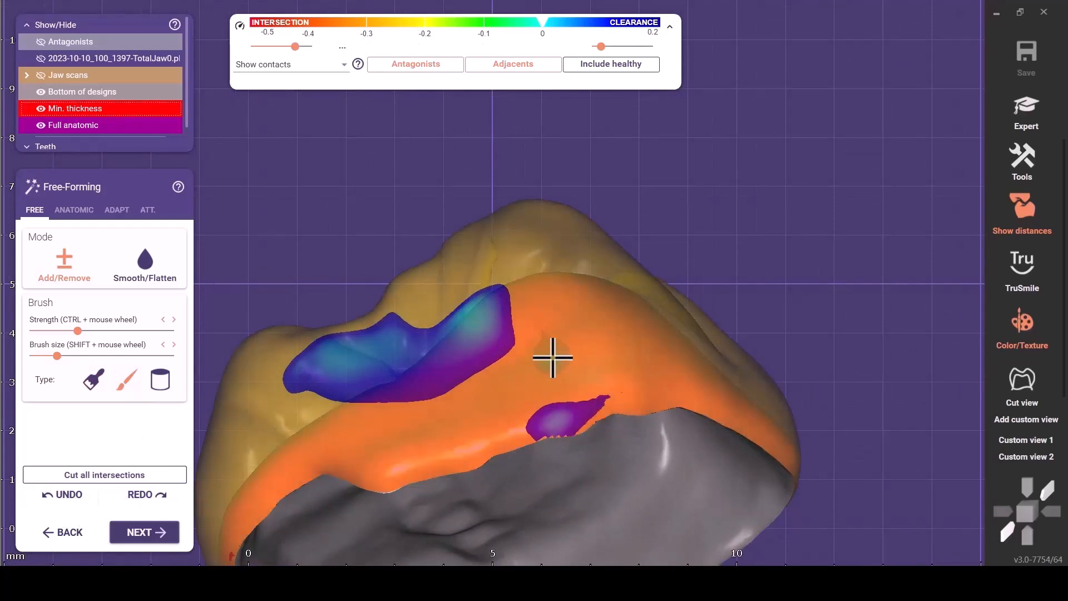
Turn TruSmile on, show the antagonists and jaw scans, and examine the crown's fit in the closed bite and among its neighbours.
right_drag(576, 370, 1062, 211)
key(a)
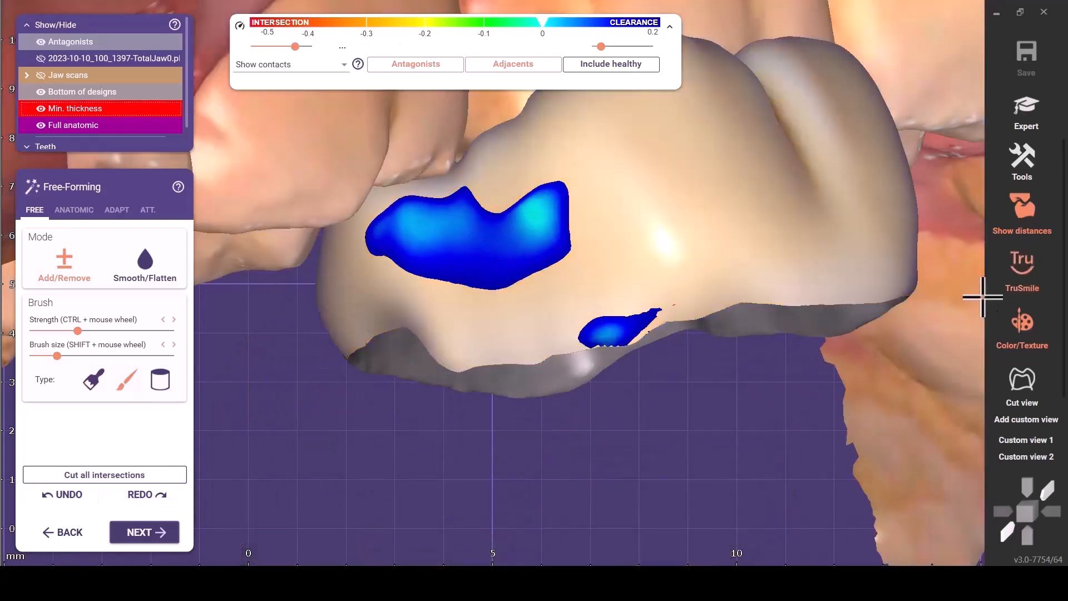
key(j)
click(1024, 438)
click(1028, 455)
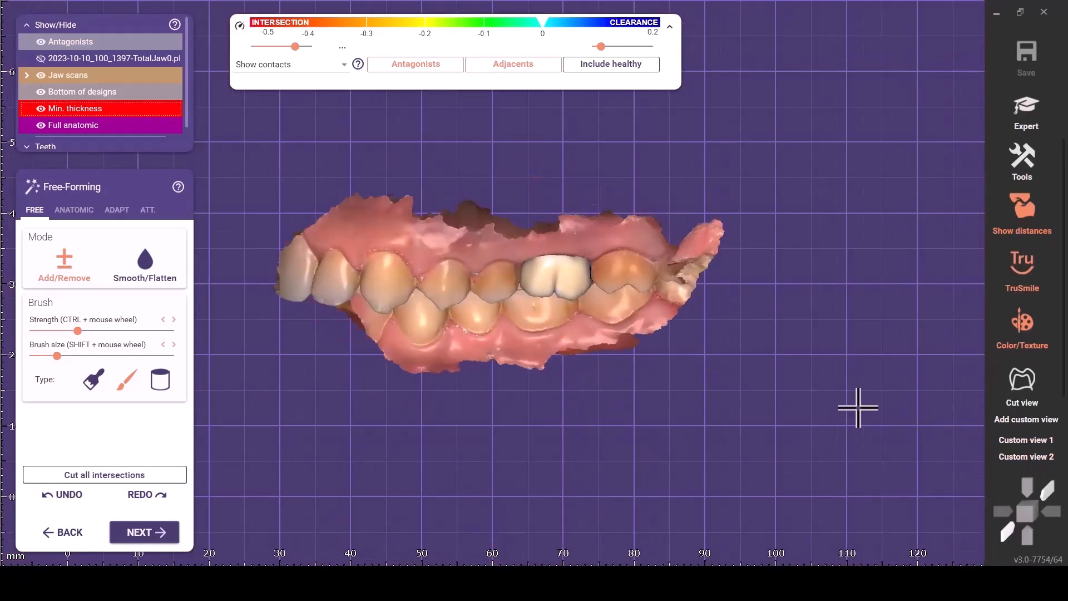
right_drag(524, 266, 699, 250)
scroll(668, 267, up, 8)
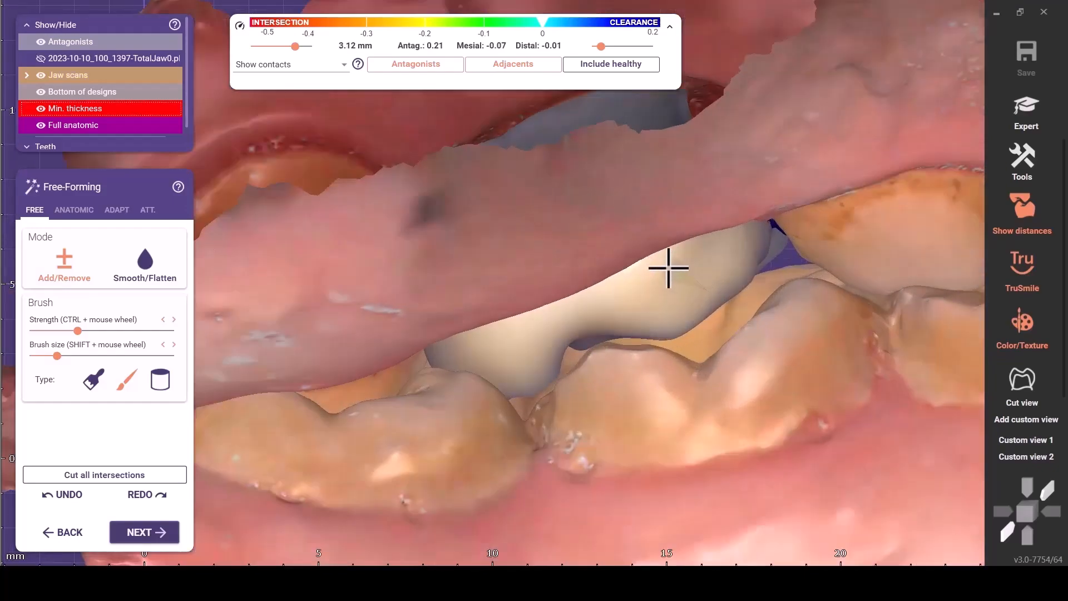
right_drag(599, 271, 599, 271)
right_drag(687, 360, 213, 316)
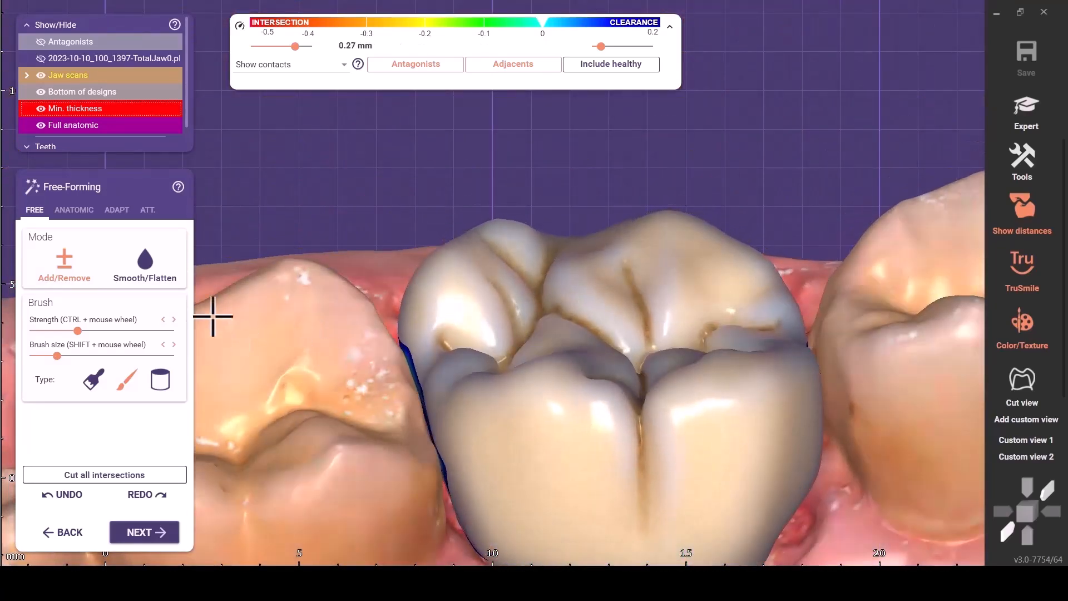
Reshape the crown's mesial marginal ridge with the anatomic Cusps preset to match the neighbouring premolar.
click(73, 215)
click(145, 307)
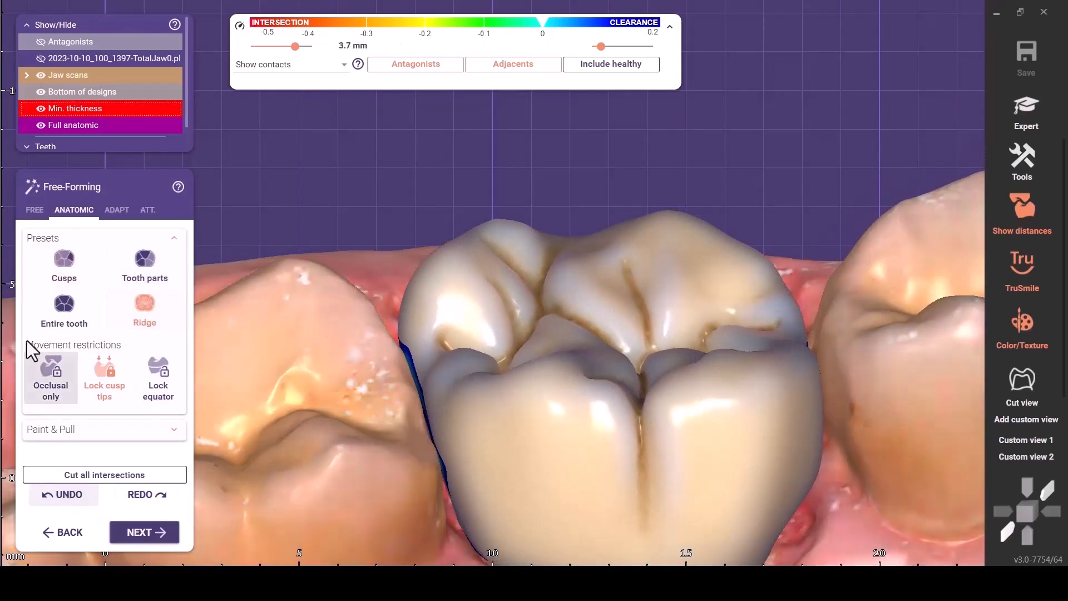
click(55, 267)
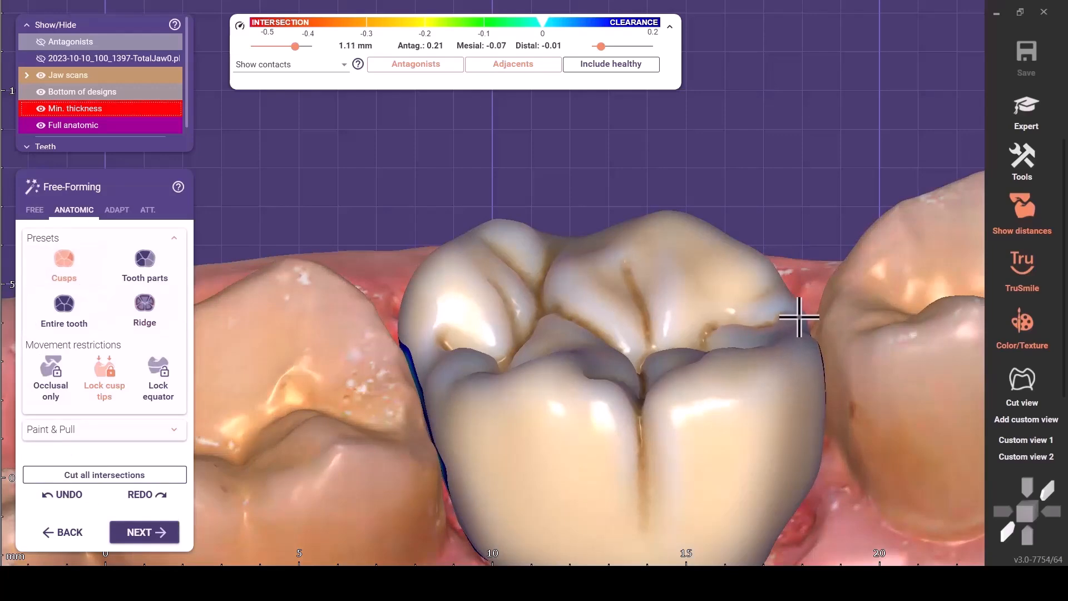
right_drag(843, 328, 850, 328)
middle_drag(415, 384, 1061, 82)
right_drag(849, 203, 829, 191)
middle_drag(829, 191, 963, 253)
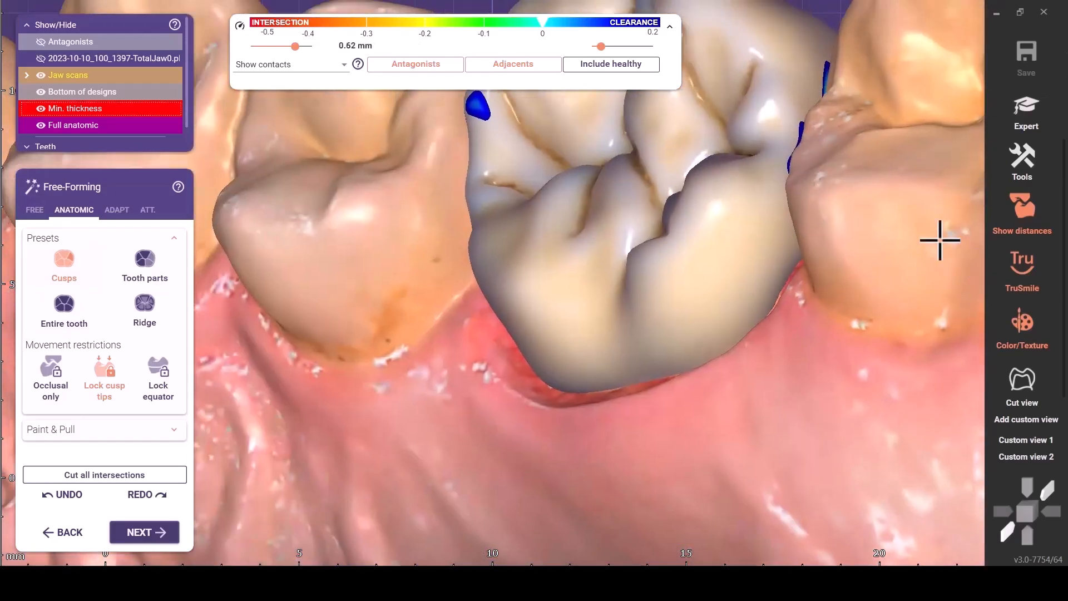
right_drag(962, 252, 932, 222)
scroll(782, 325, down, 4)
scroll(782, 331, up, 1)
scroll(529, 232, up, 2)
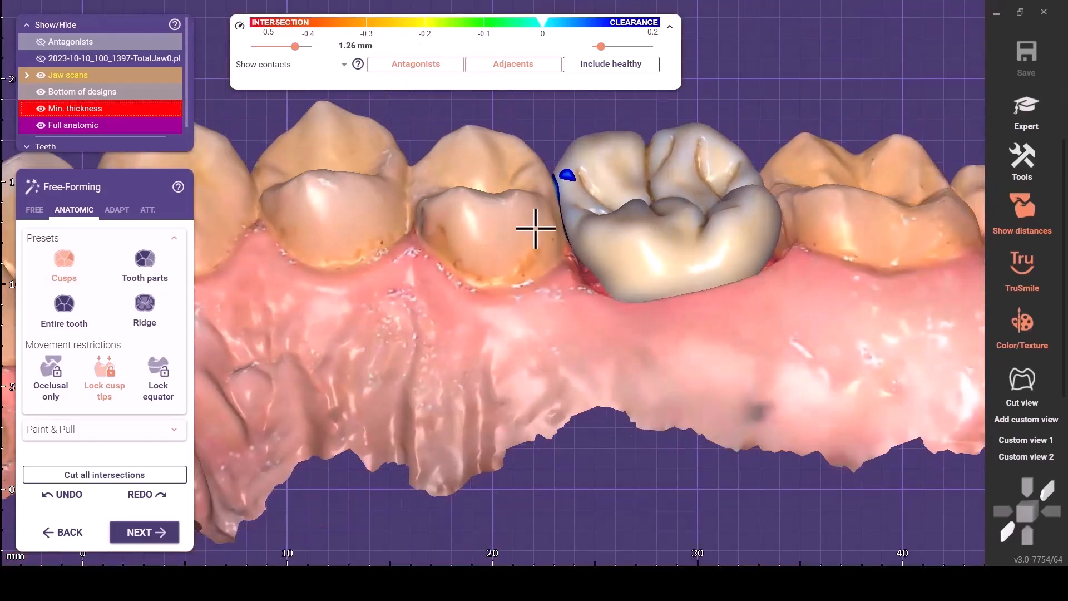
scroll(594, 208, up, 2)
right_drag(606, 195, 532, 301)
Exclude the whole crown from the approximal adaptation and hide the jaw scans to expose the mesial contact.
click(34, 211)
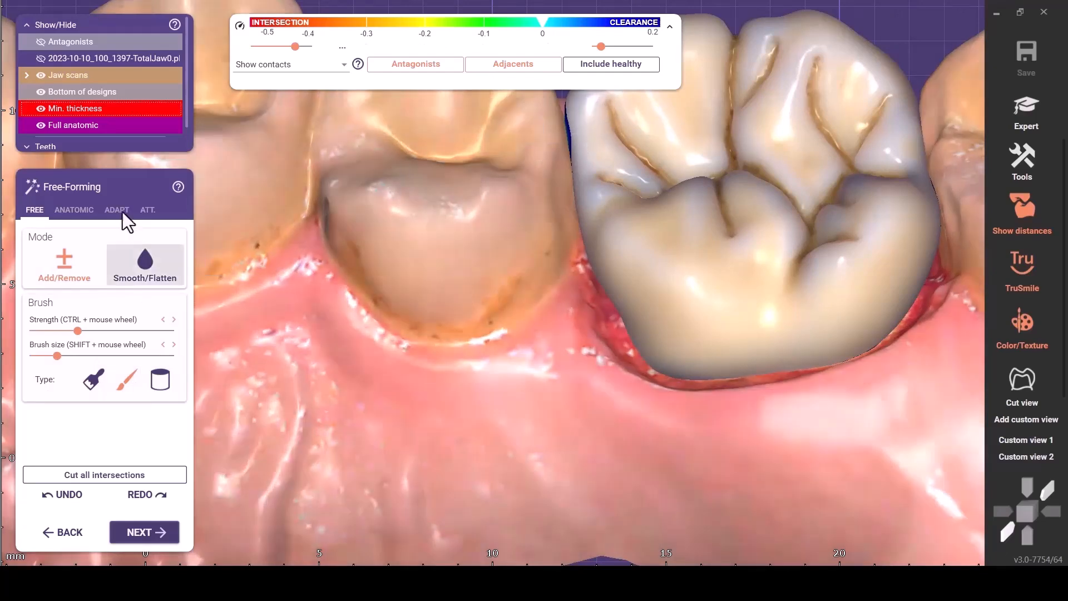
click(117, 210)
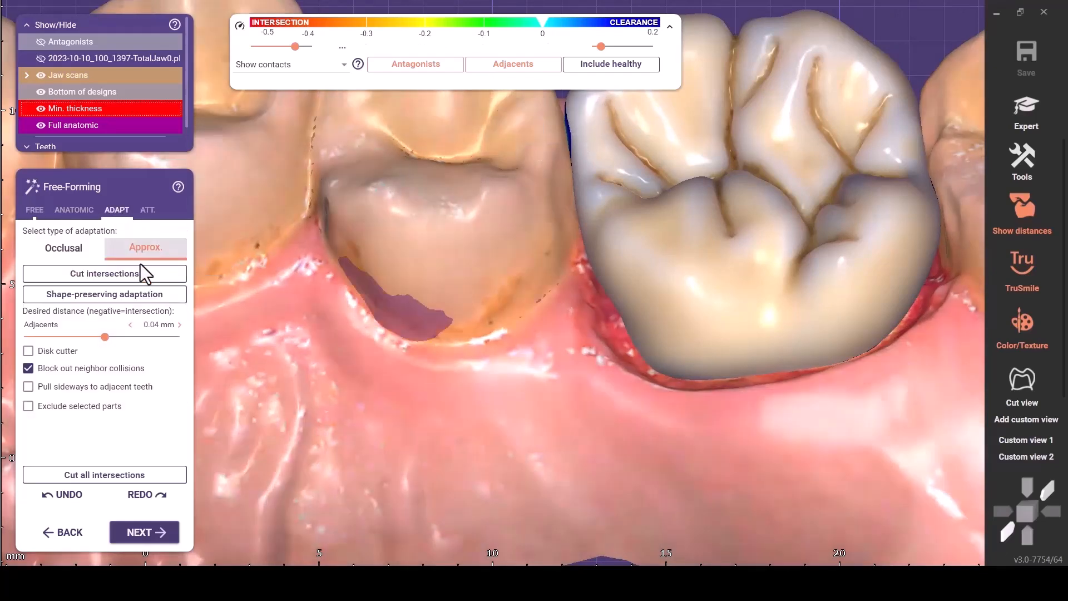
click(28, 407)
click(228, 443)
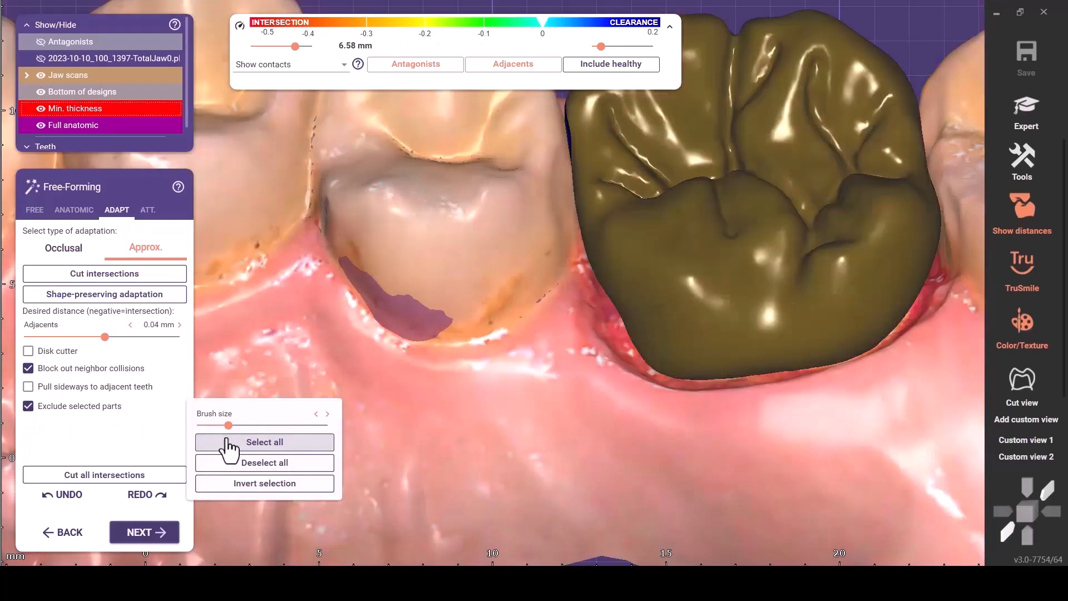
key(Tab)
right_drag(539, 140, 554, 141)
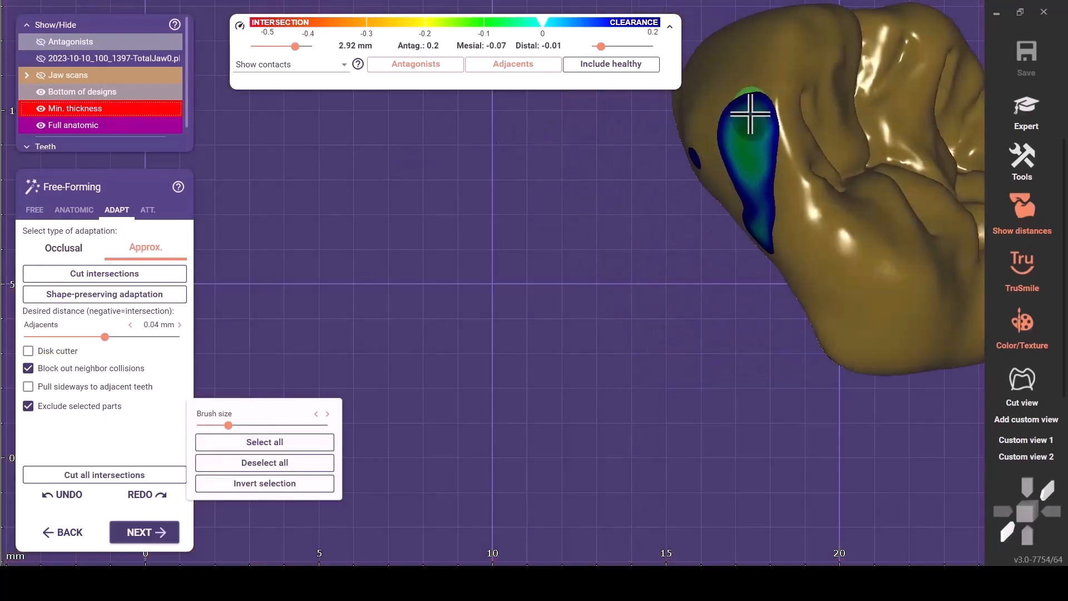
Remove the mesial contact area from the exclusion and cut its intersections with the neighbouring tooth.
drag(750, 112, 740, 168)
mouse_move(759, 228)
mouse_down()
mouse_move(746, 115)
mouse_move(742, 200)
mouse_up()
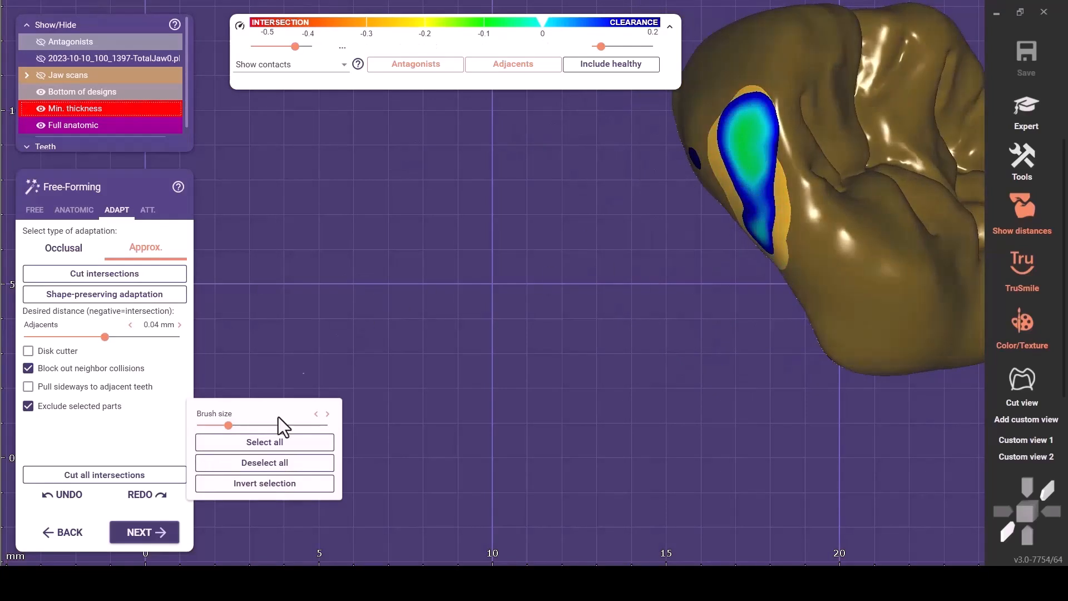
click(108, 281)
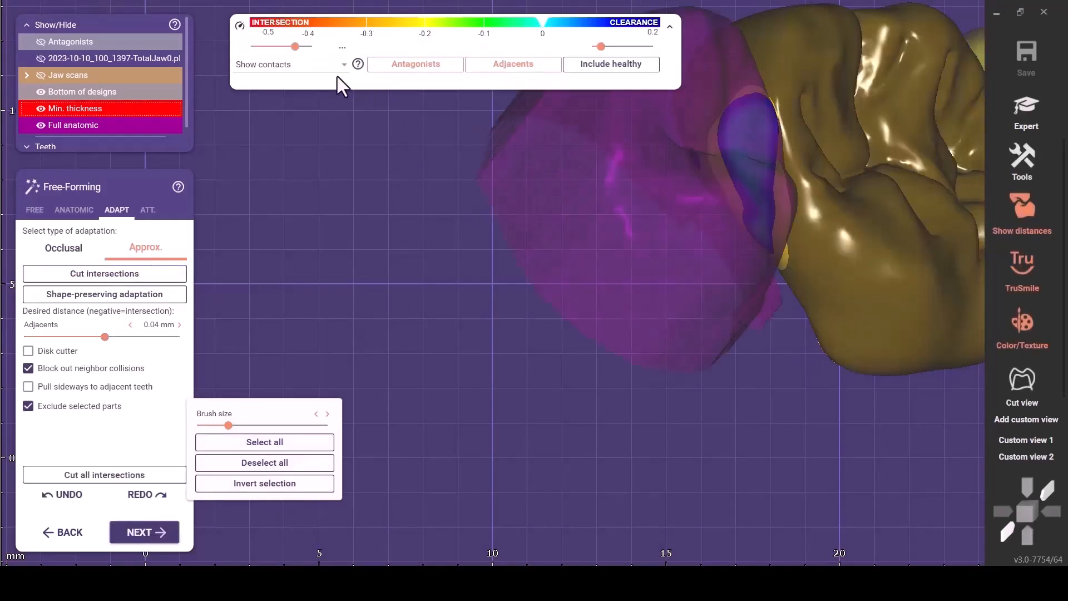
Turn off TruSmile, display intersections, and build up the mesial contact area with the first free-forming brush type.
click(266, 65)
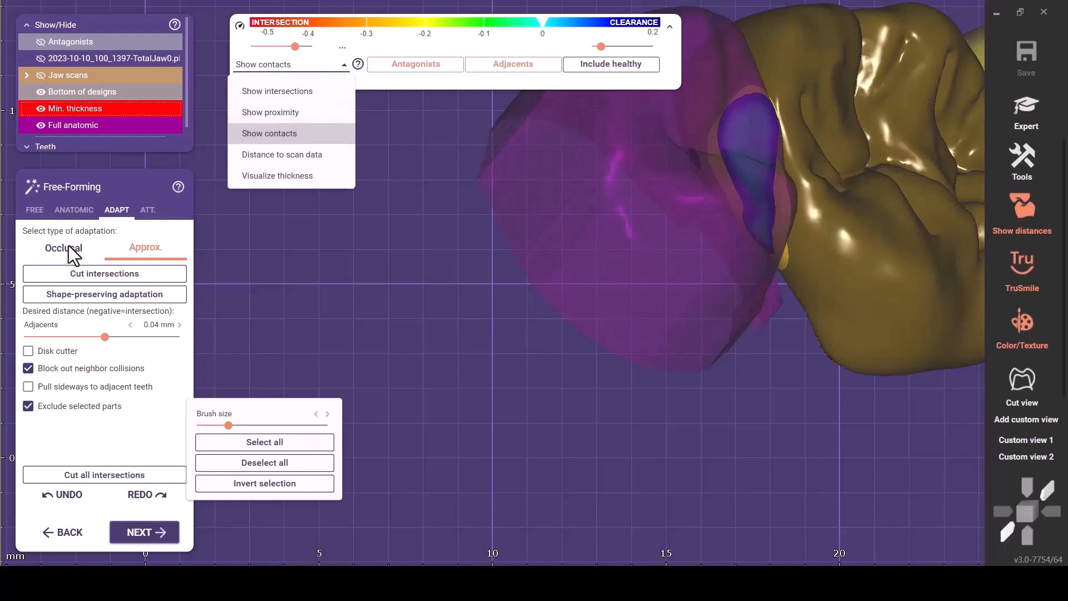
click(41, 208)
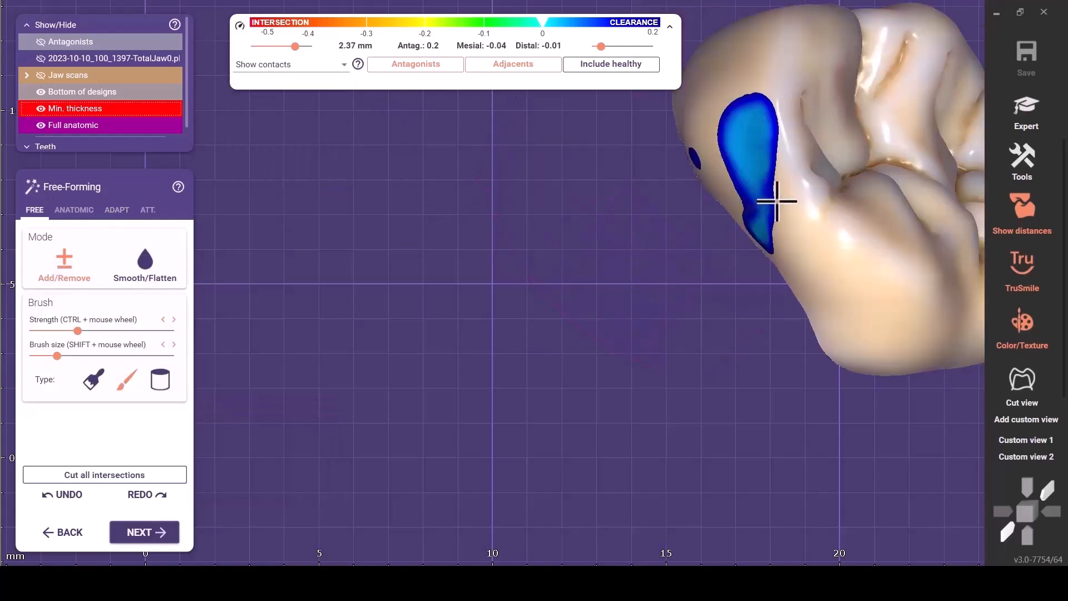
click(1027, 318)
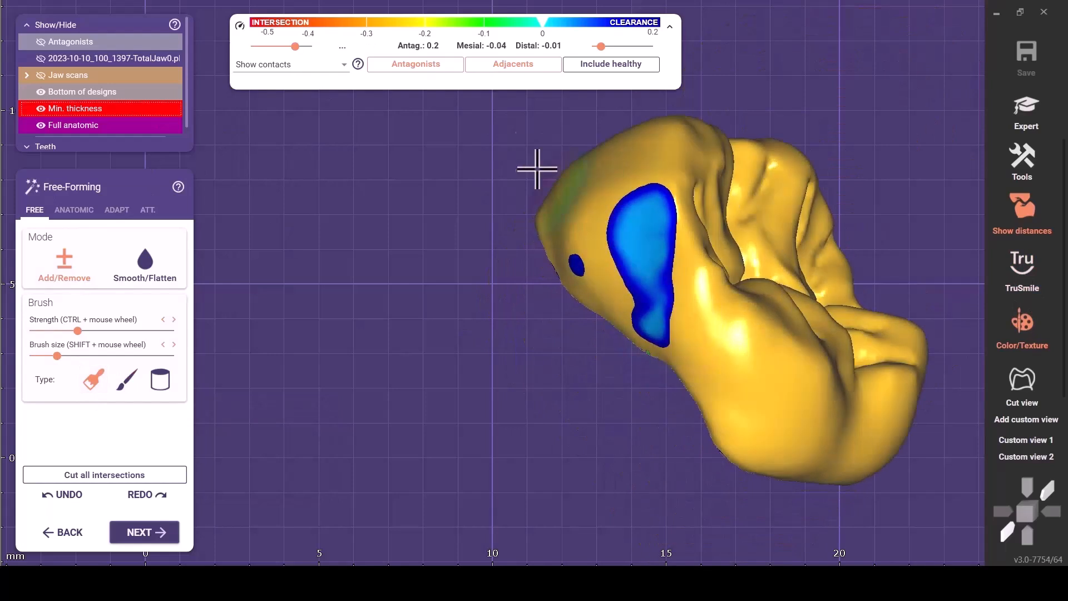
click(328, 67)
click(312, 91)
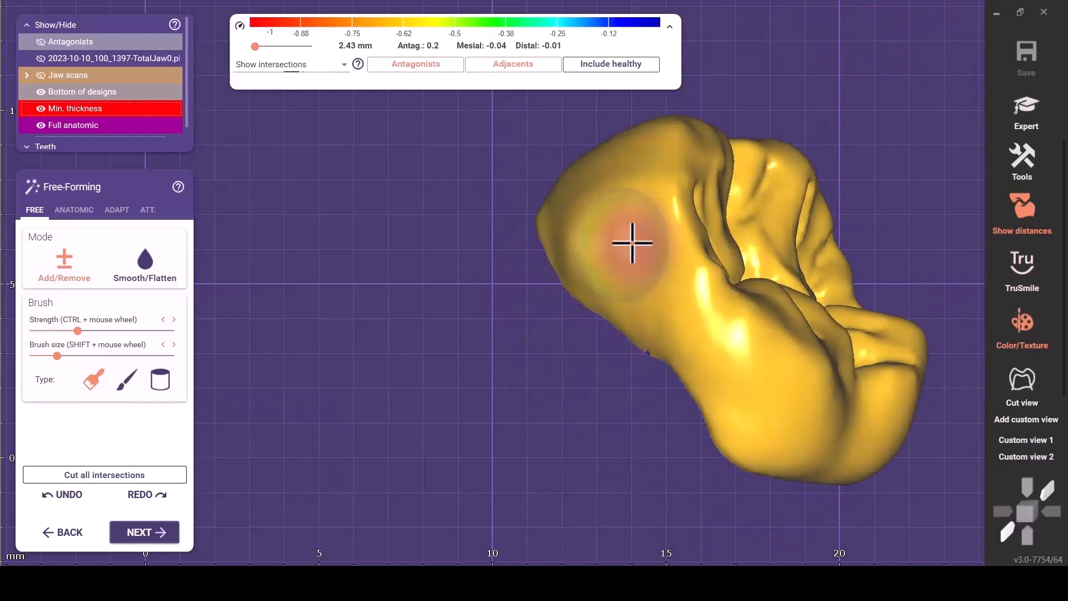
mouse_move(623, 237)
mouse_down()
mouse_move(645, 279)
mouse_move(643, 239)
mouse_up()
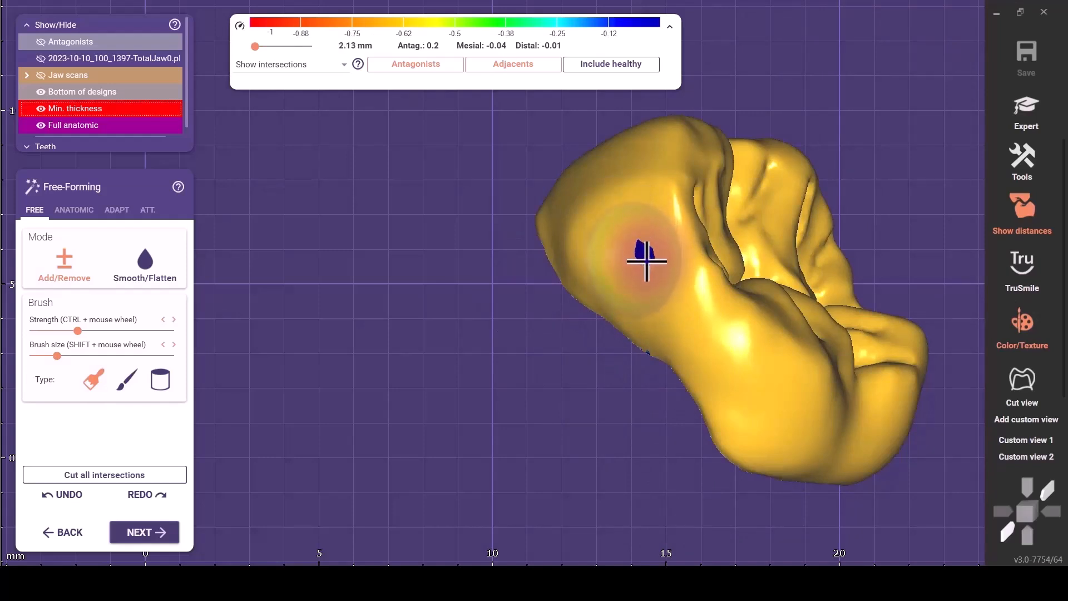
Turn TruSmile rendering back on and inspect the isolated crown from its side.
right_drag(661, 274, 732, 260)
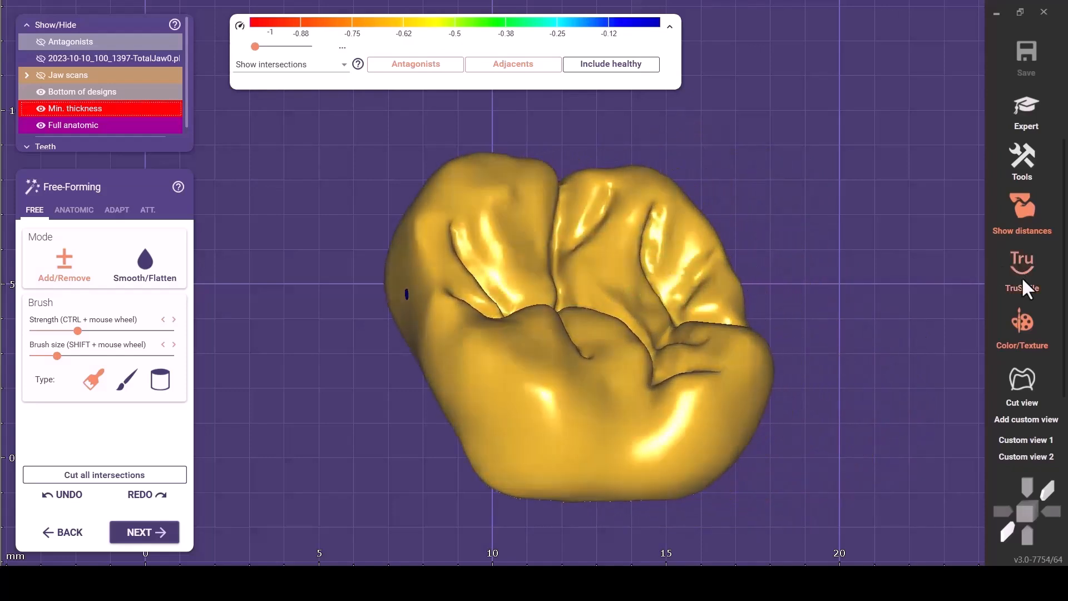
click(1022, 279)
right_drag(914, 328, 913, 327)
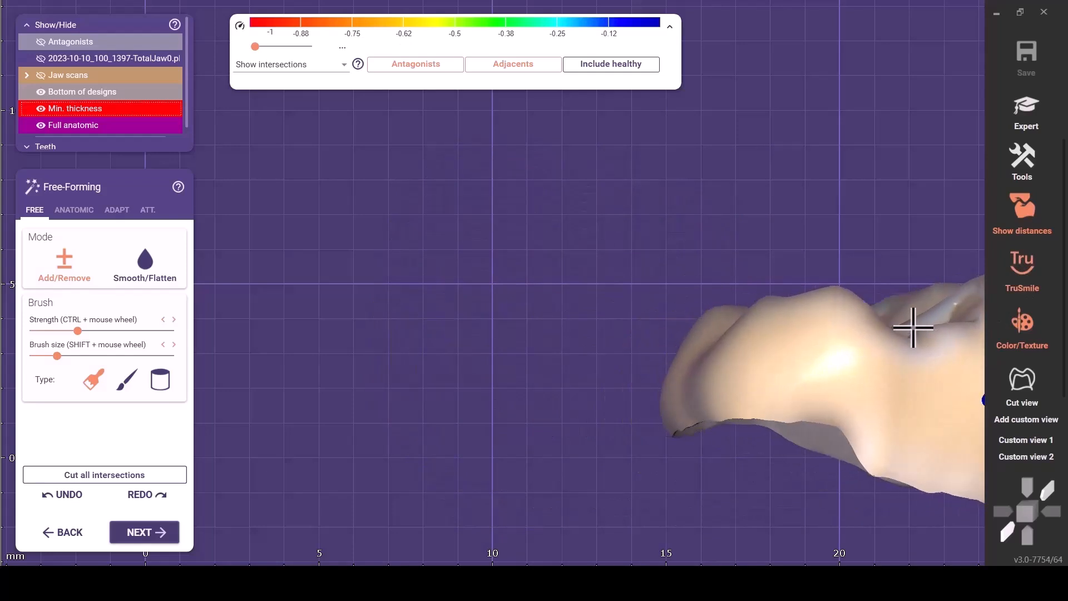
middle_drag(761, 396, 663, 400)
scroll(495, 345, up, 5)
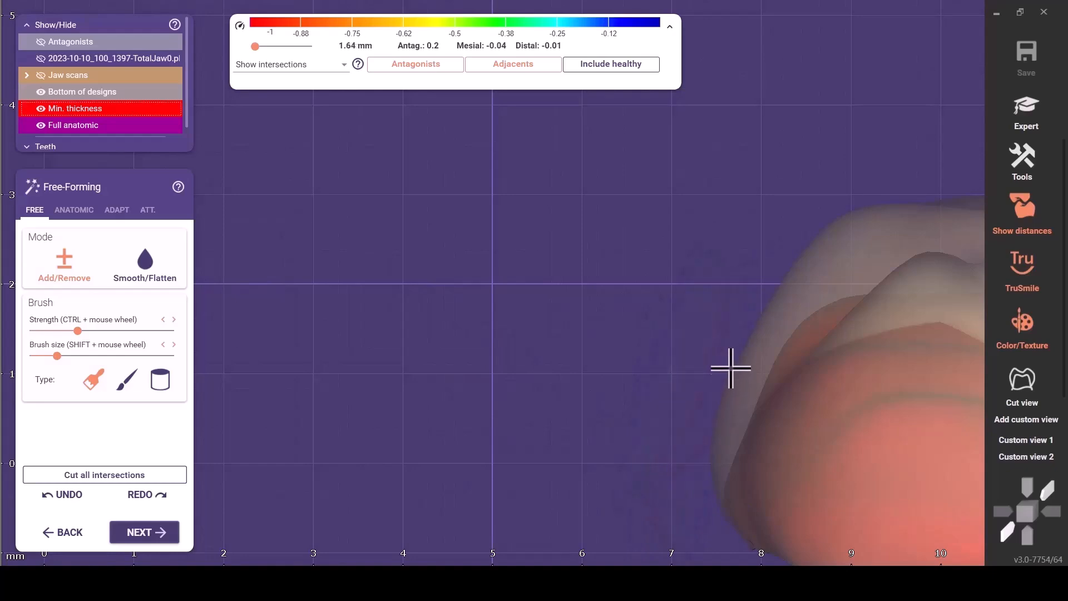
scroll(736, 370, down, 4)
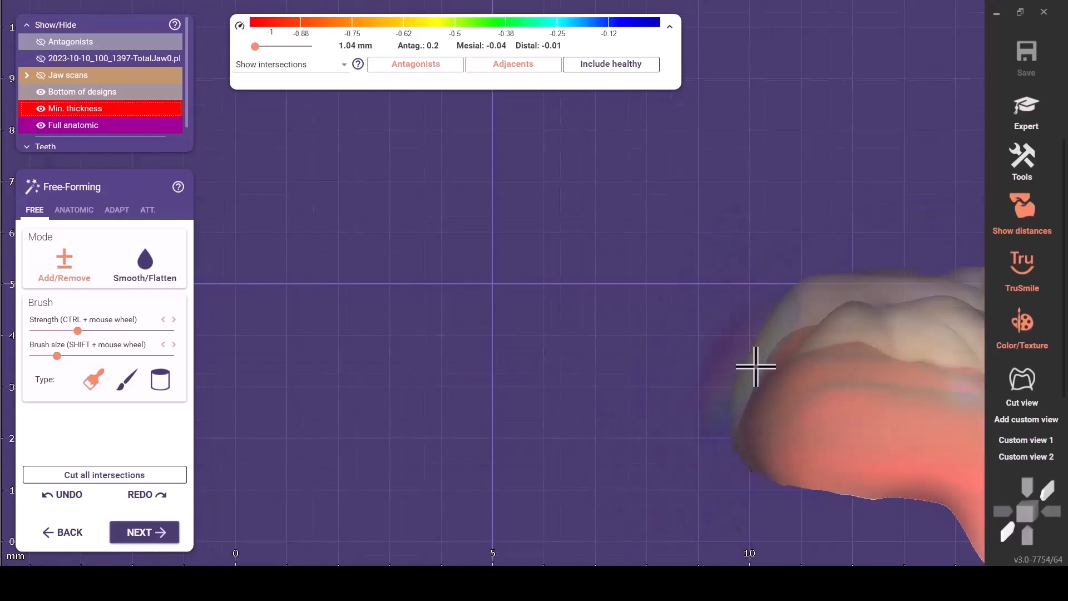
Show the antagonists and jaw scans again and check the crown between its neighbours in Custom view 2.
key(ctrl+a)
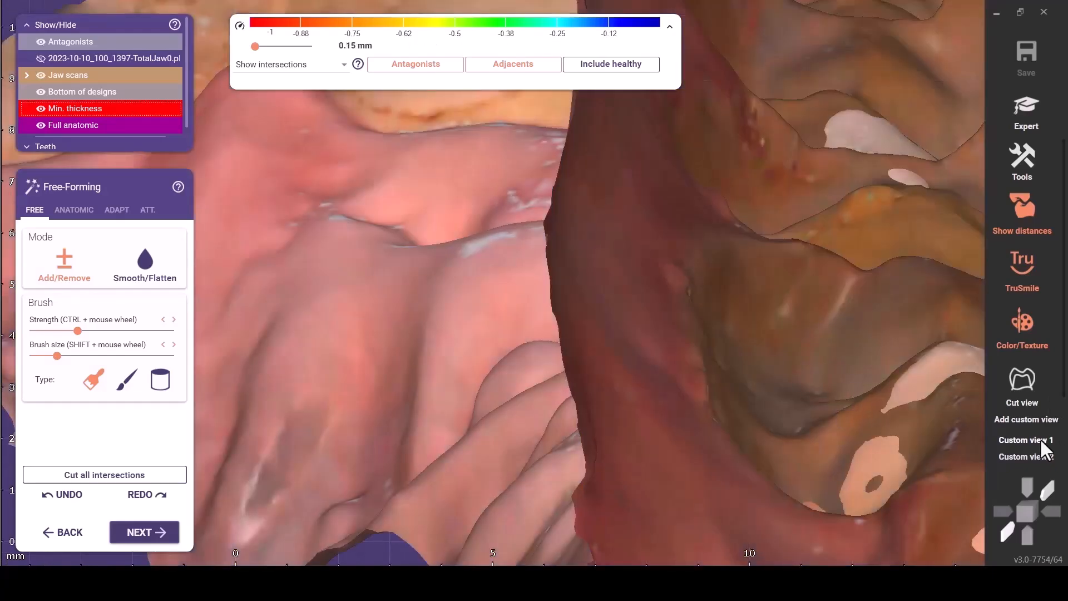
click(1045, 457)
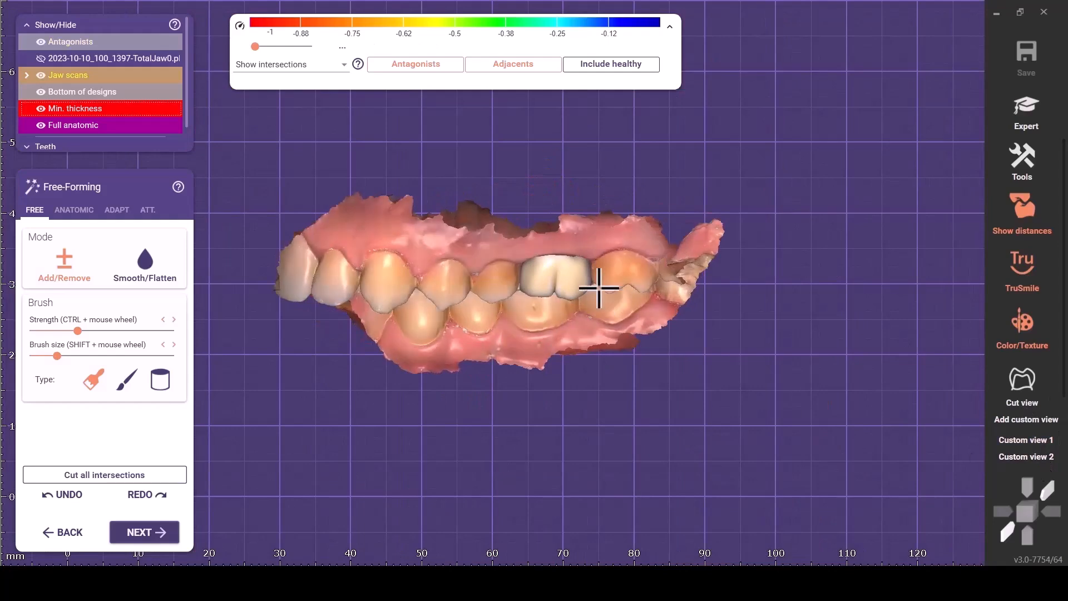
scroll(600, 239, up, 3)
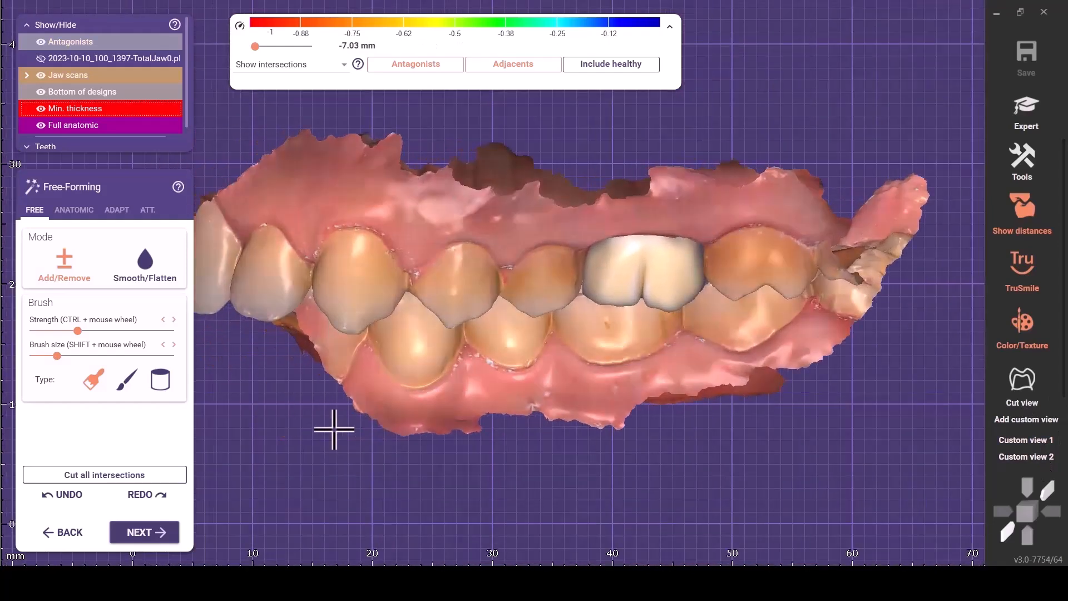
Finish free-forming, merge and save the crown restoration, and display the merged result in Custom view 1.
click(146, 533)
click(145, 533)
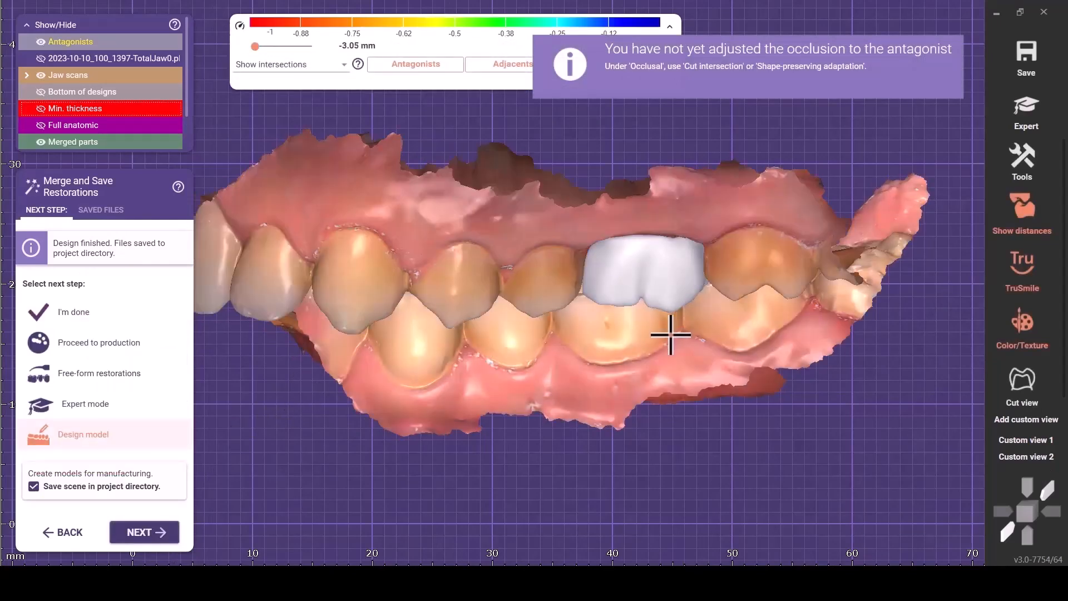
click(1040, 440)
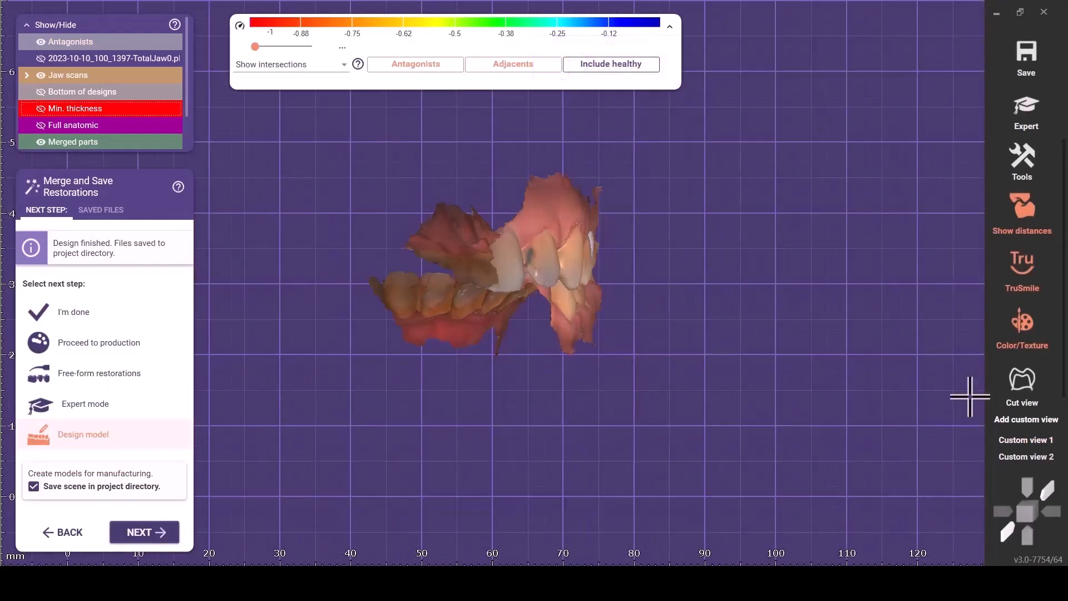